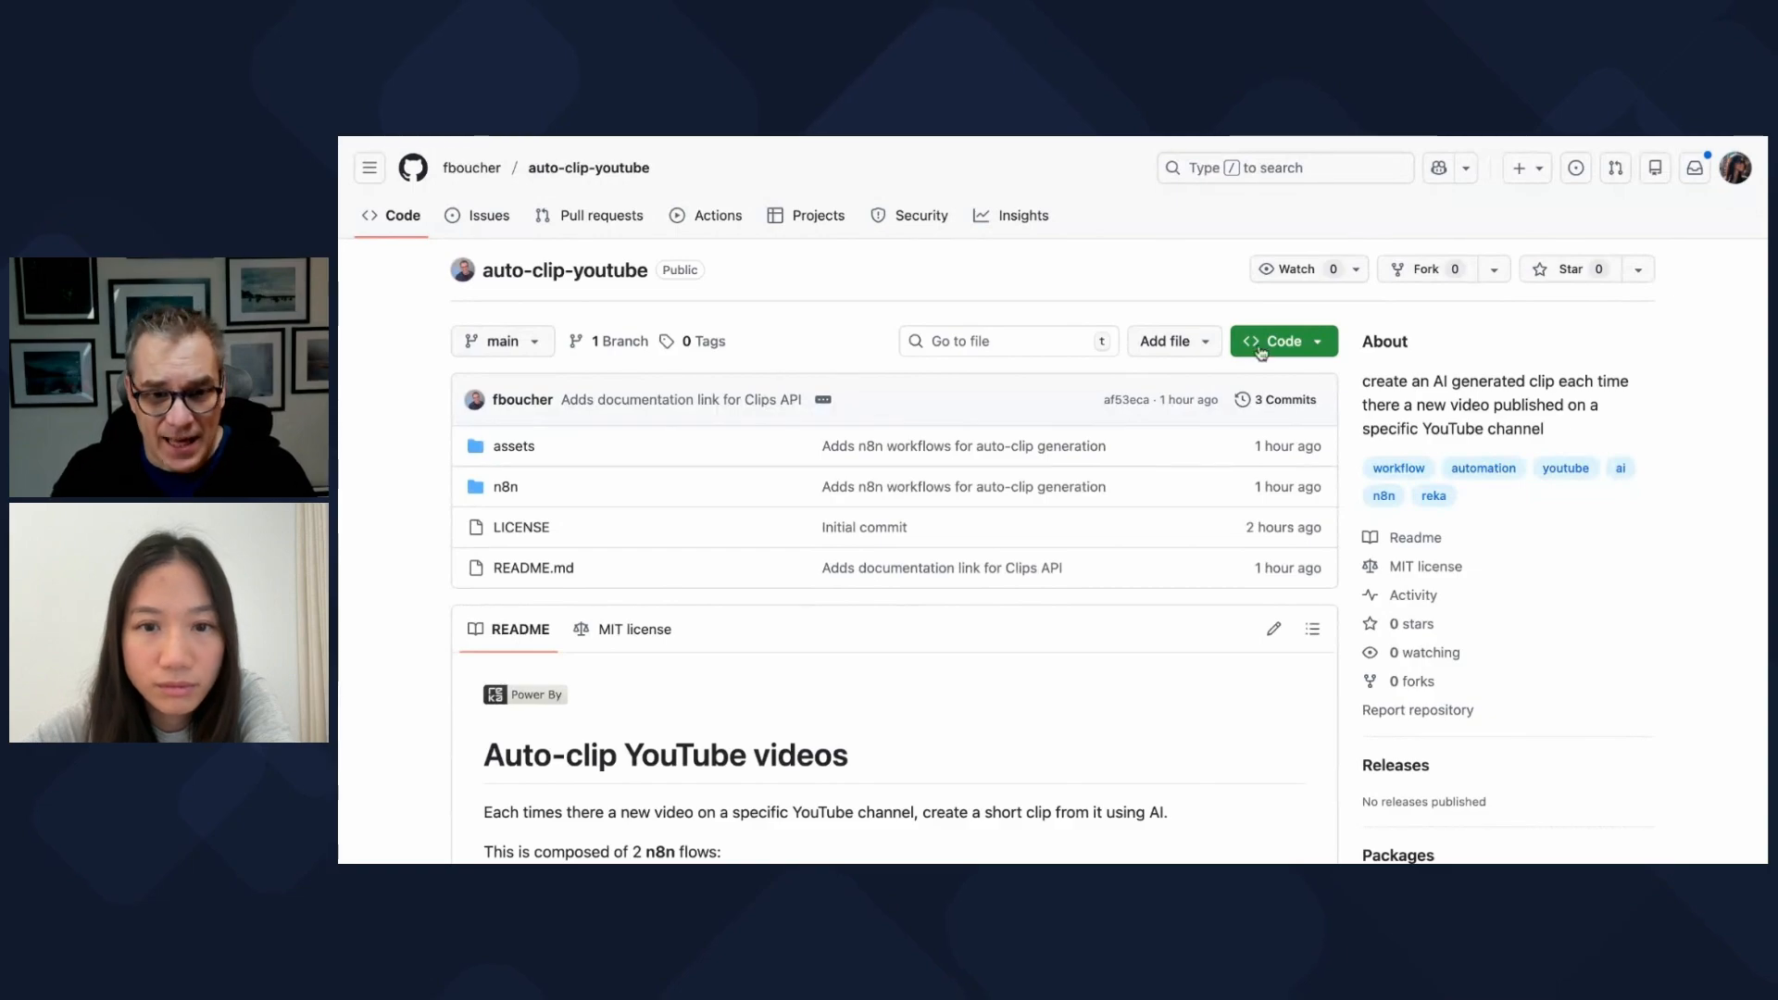
# Step: Scroll the README down past Submit Reel Creation to the Check Reel Status diagram and Setup section
pyautogui.scroll(-1, 1219, 397)
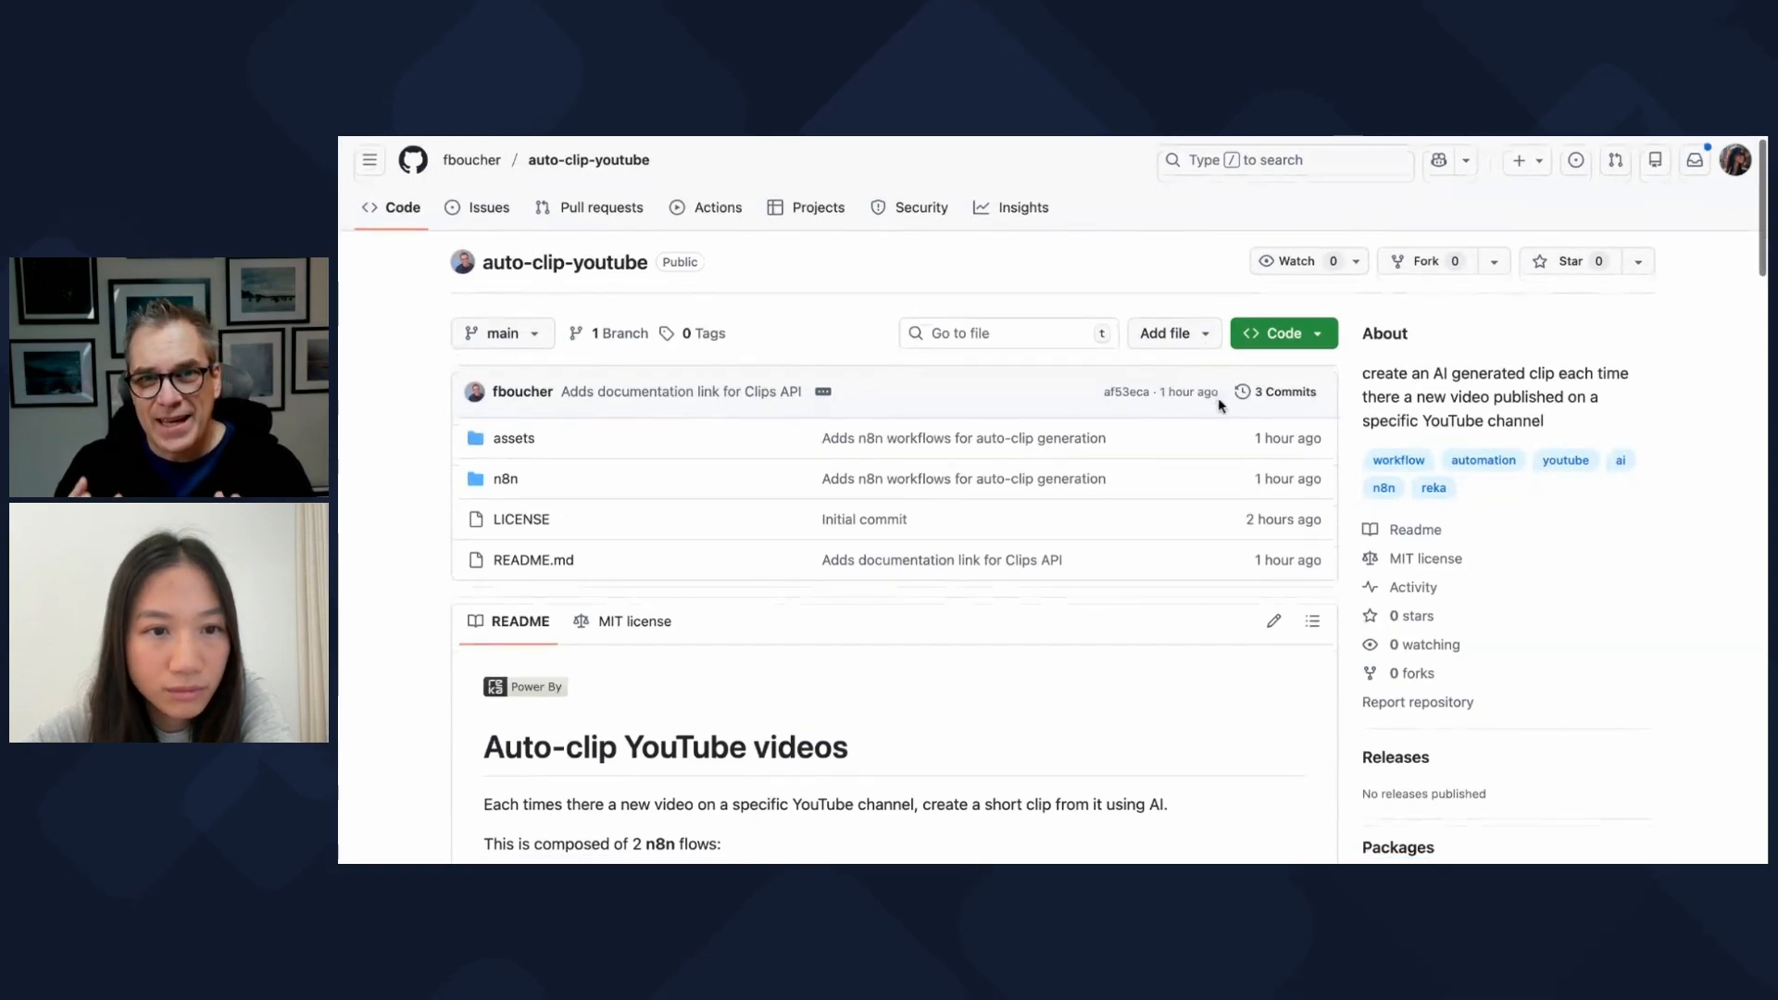
pyautogui.scroll(-3, 1218, 398)
pyautogui.scroll(-2, 1218, 397)
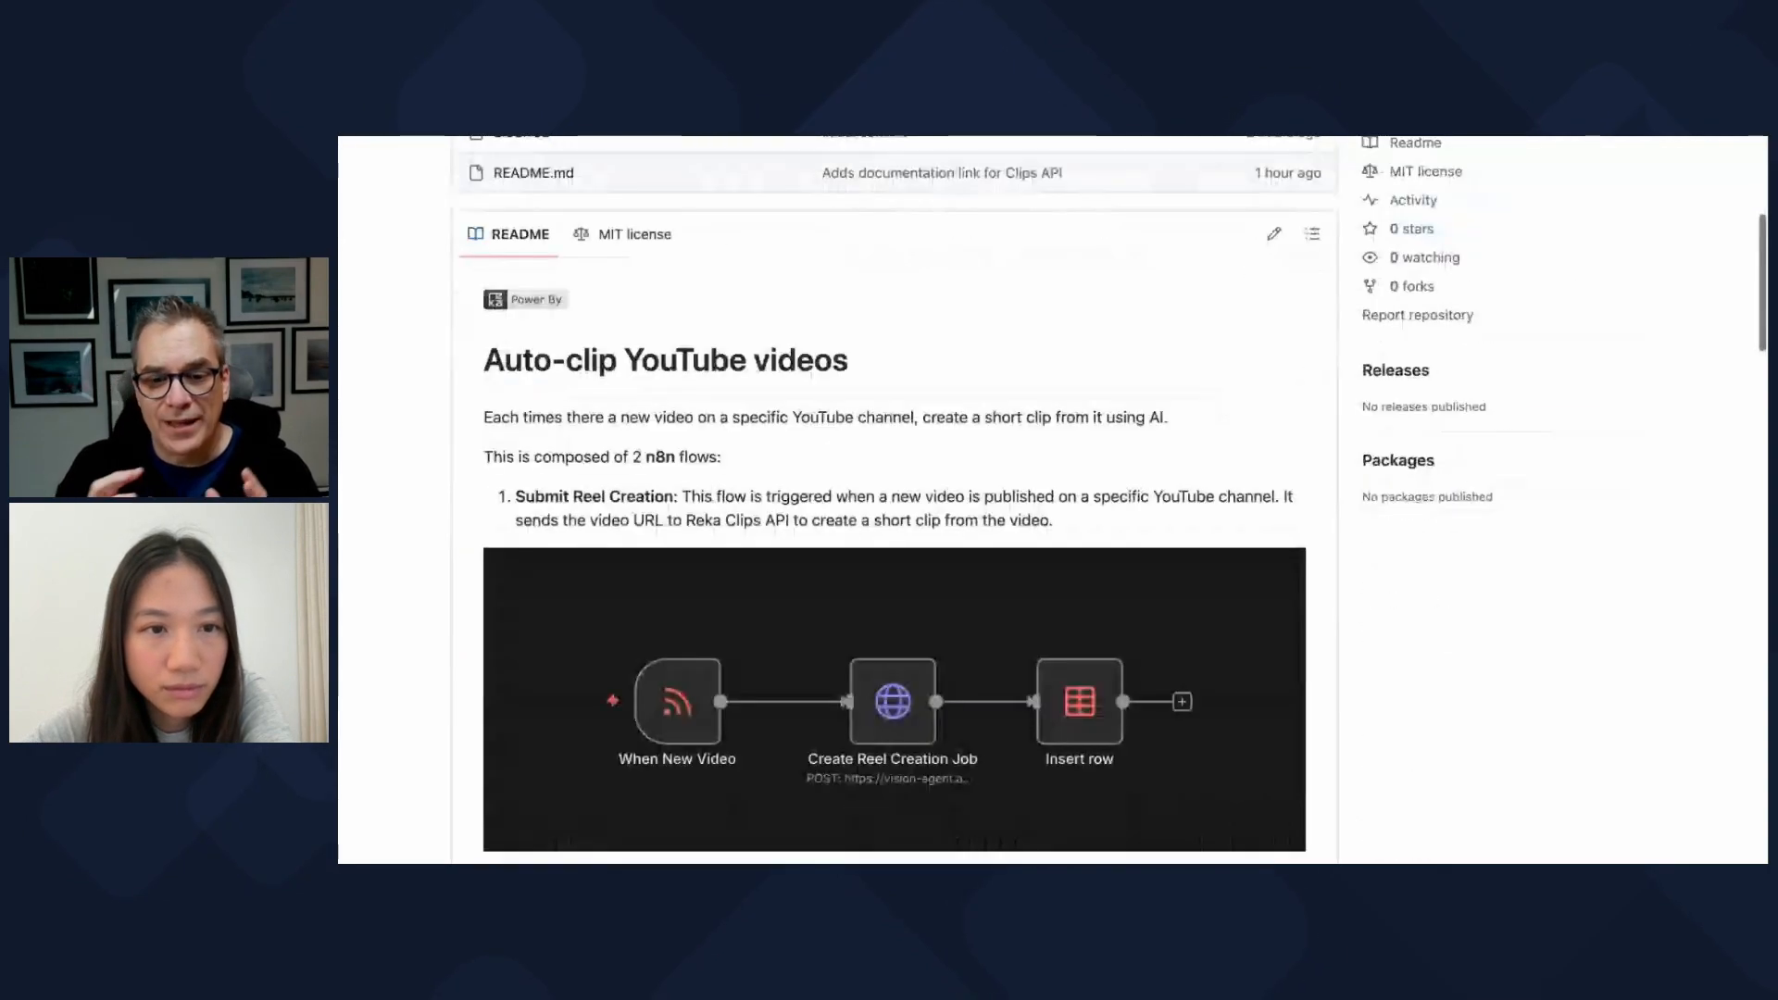
pyautogui.scroll(-1, 1218, 397)
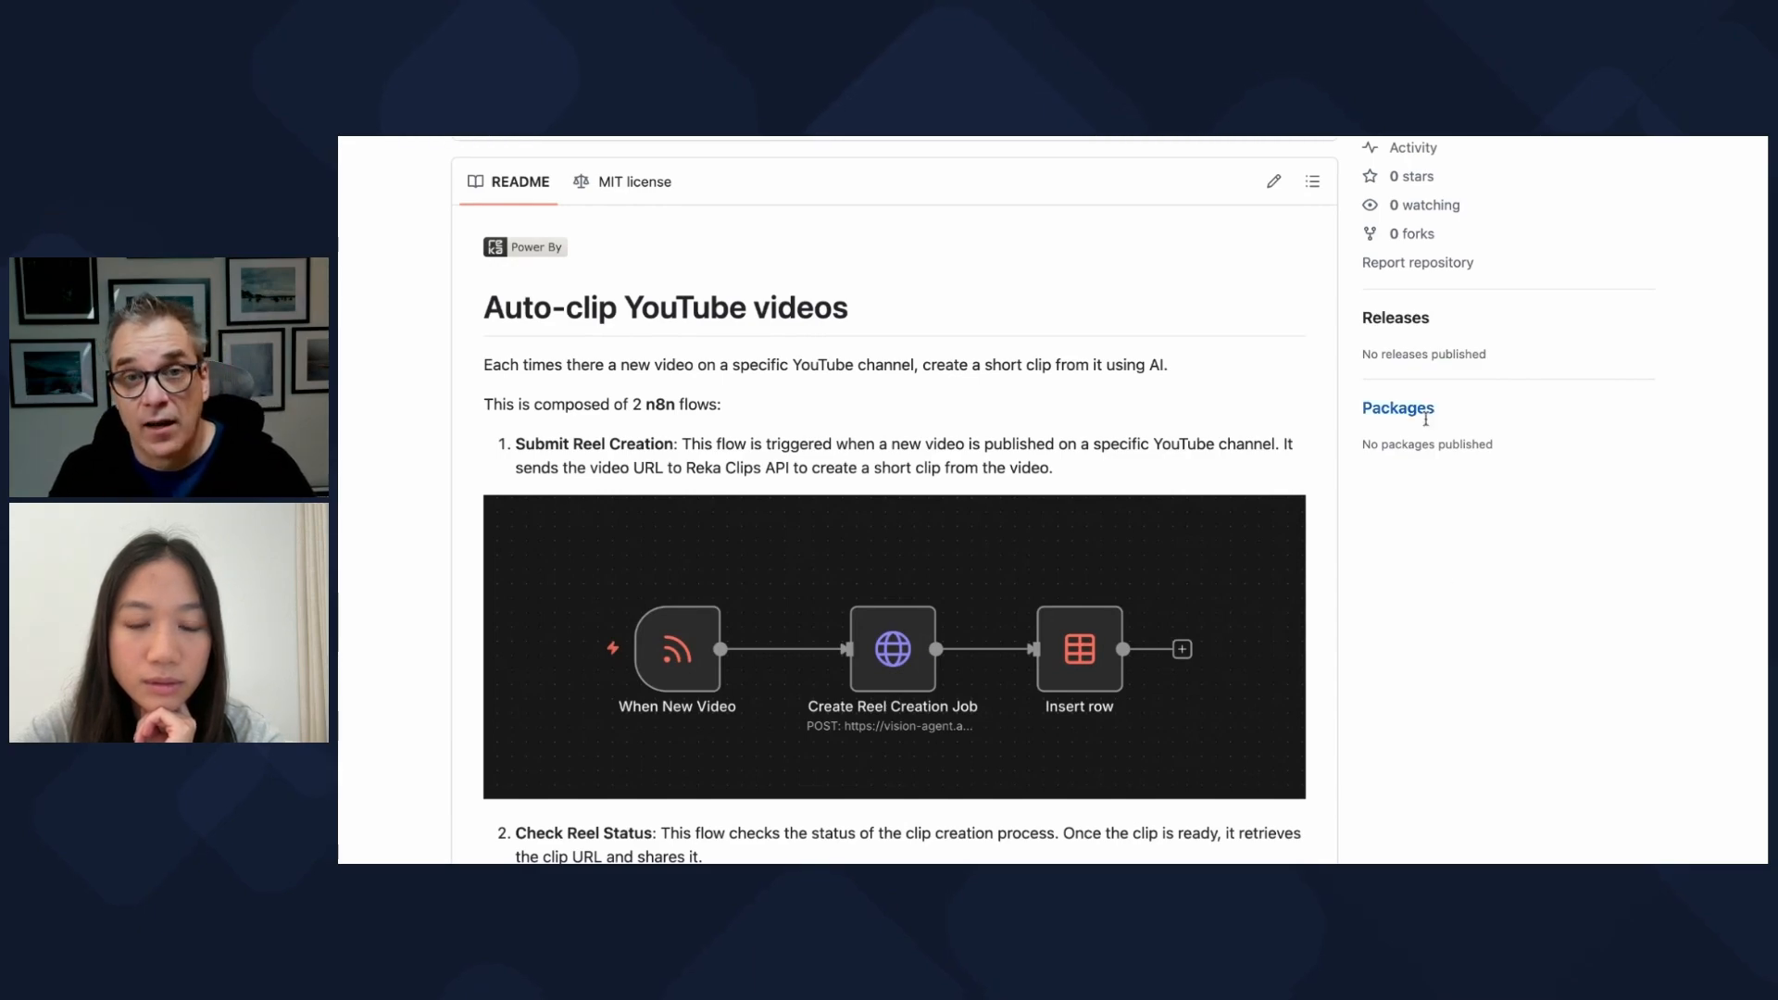
pyautogui.scroll(-1, 1441, 599)
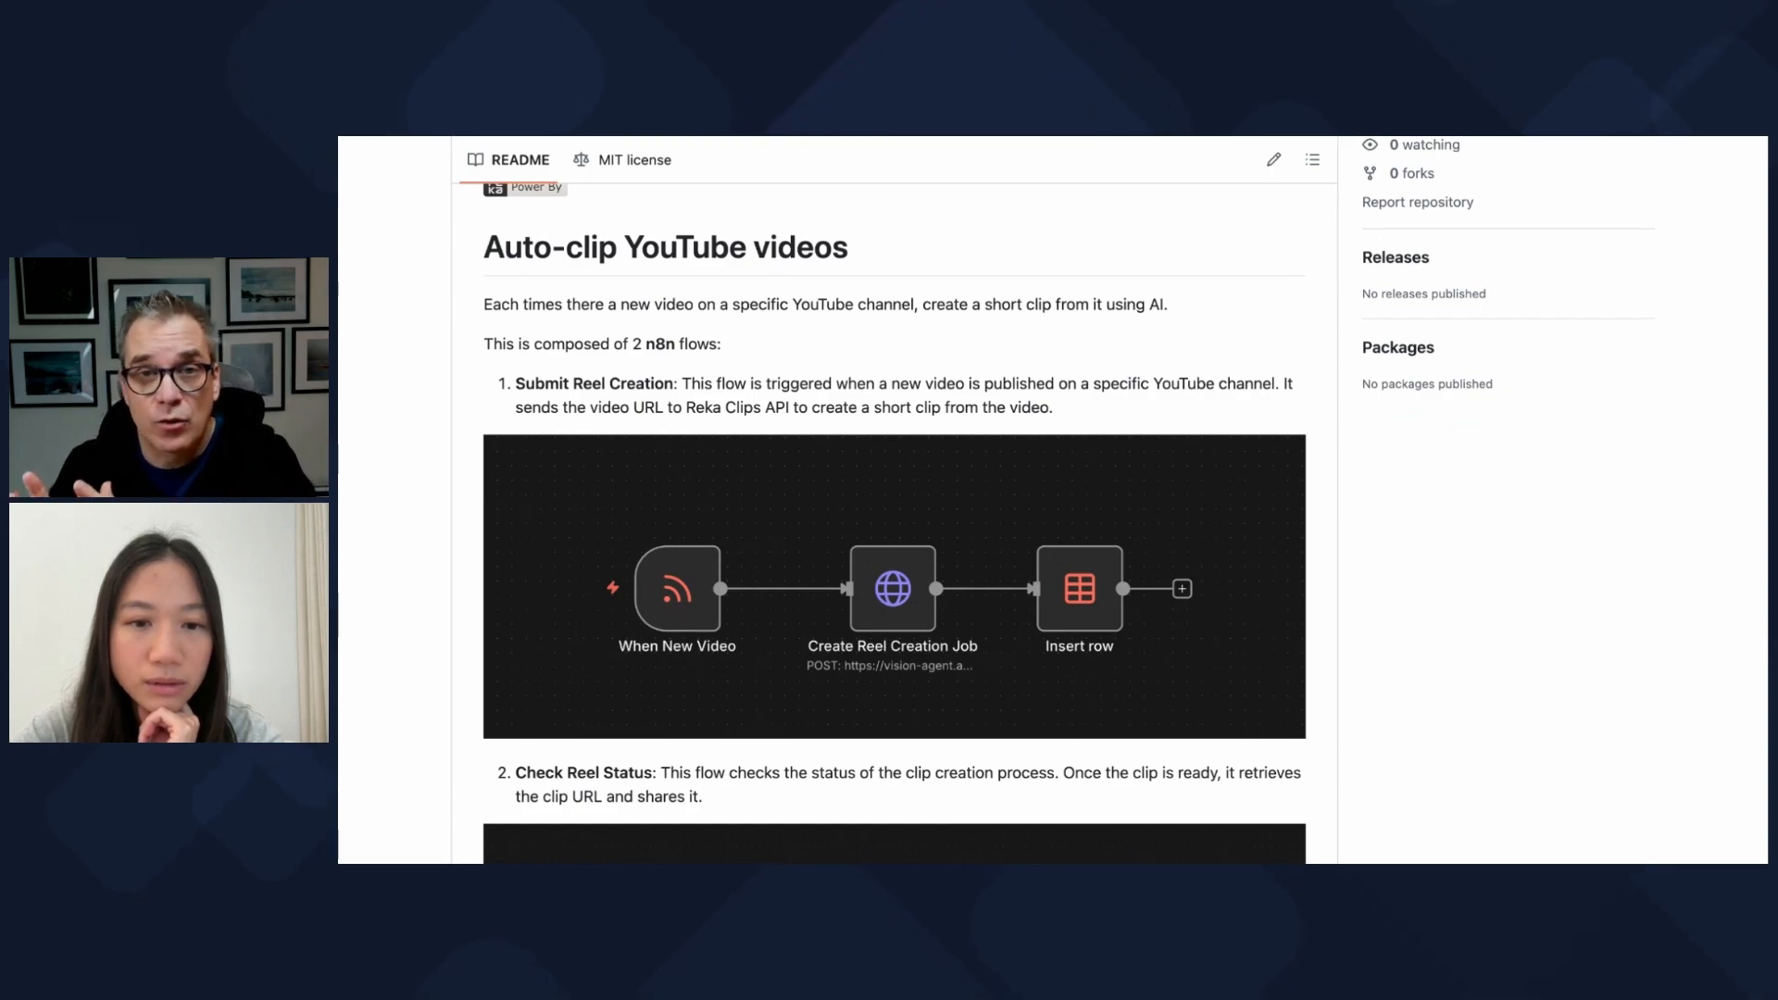
pyautogui.scroll(-6, 1052, 500)
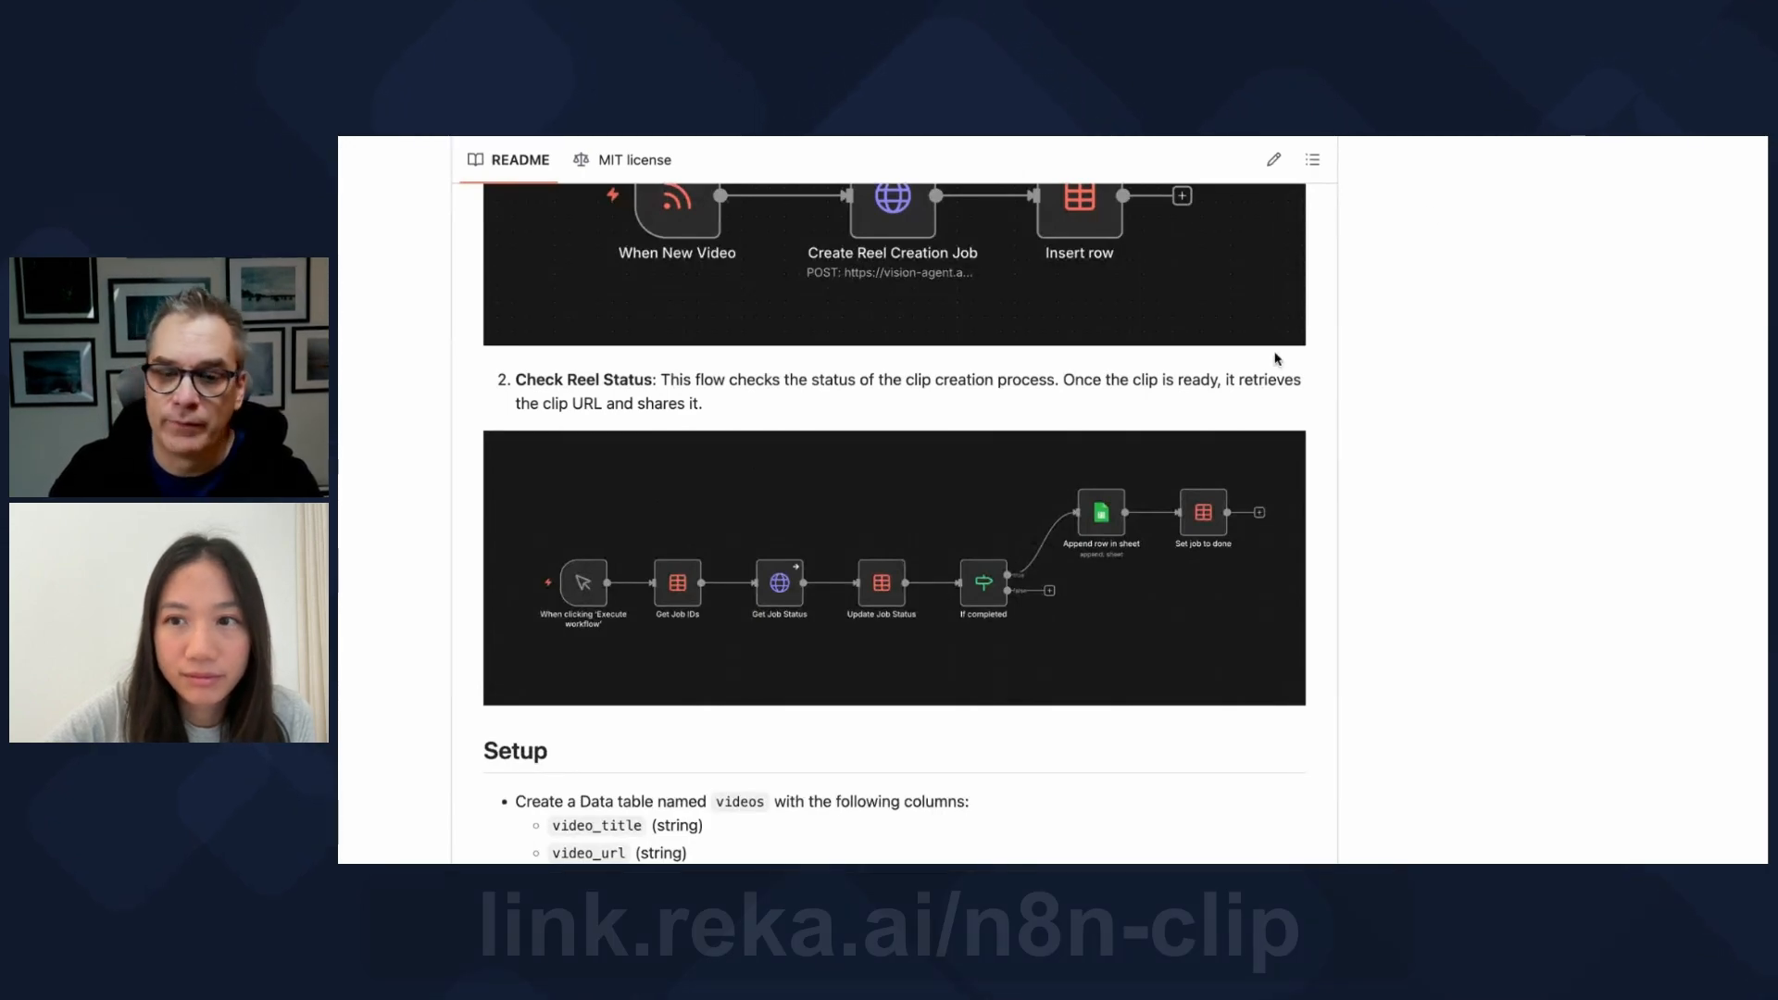
# Step: Scroll back up to the top of the GitHub repository page
pyautogui.scroll(1, 1077, 493)
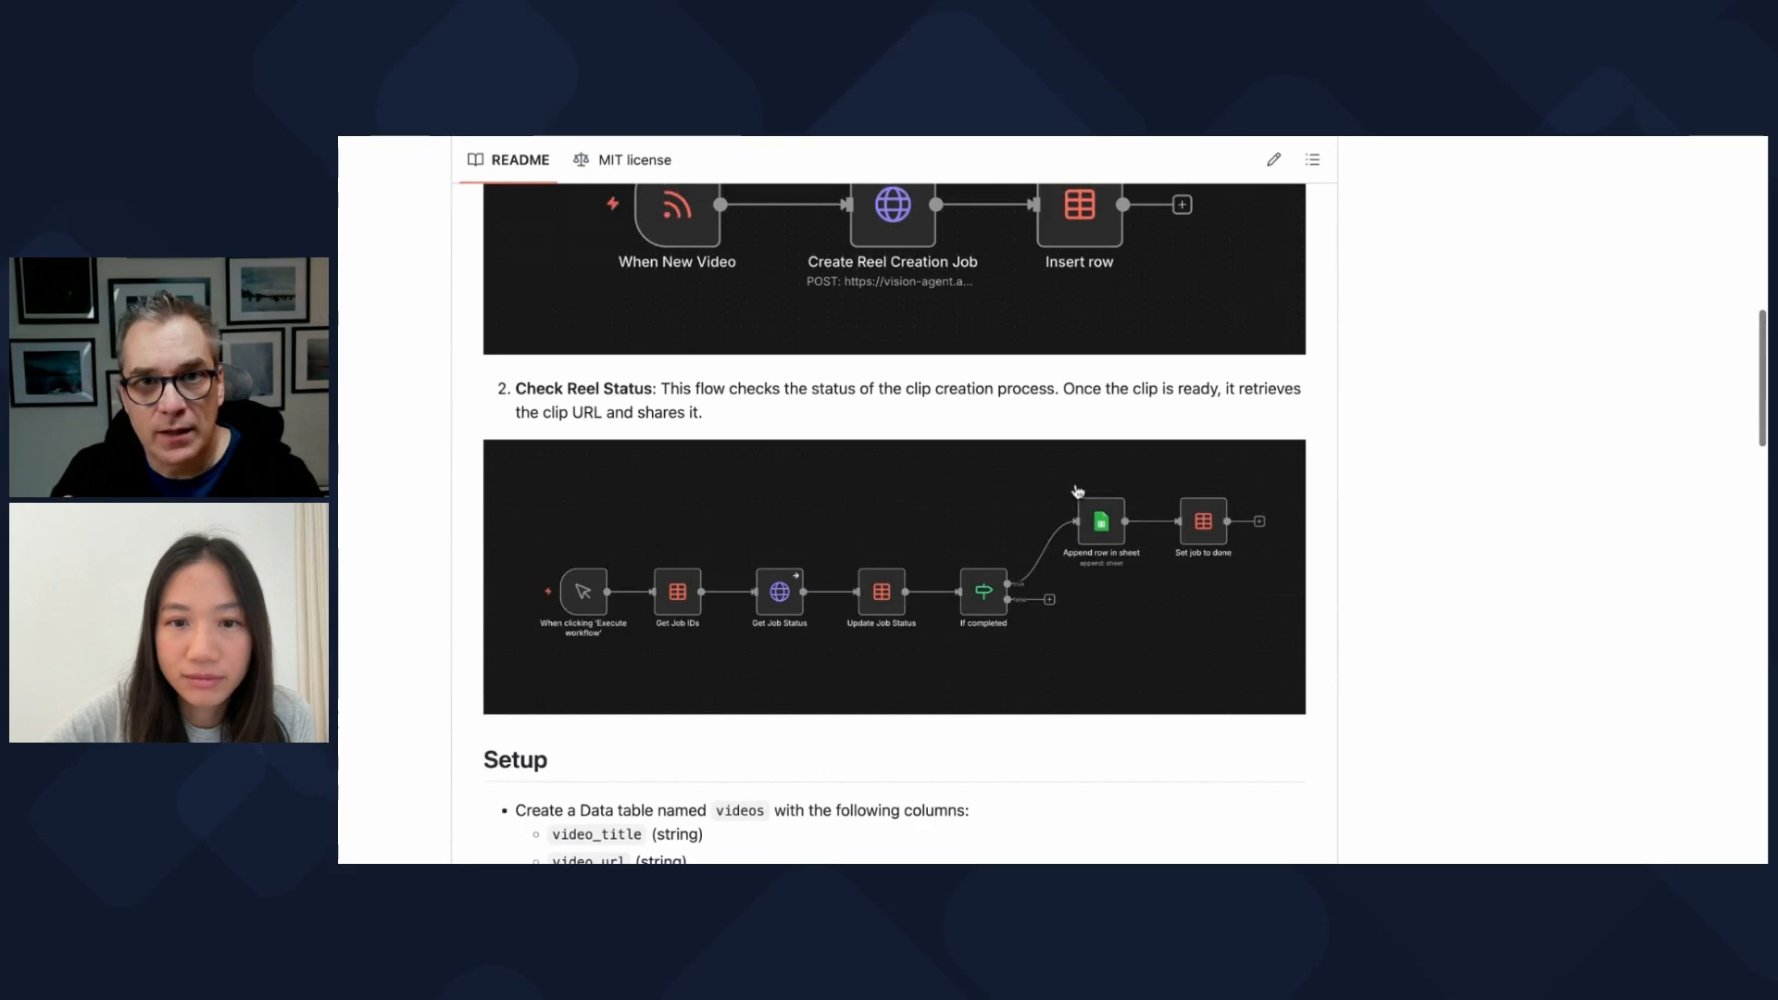
pyautogui.scroll(15, 1076, 492)
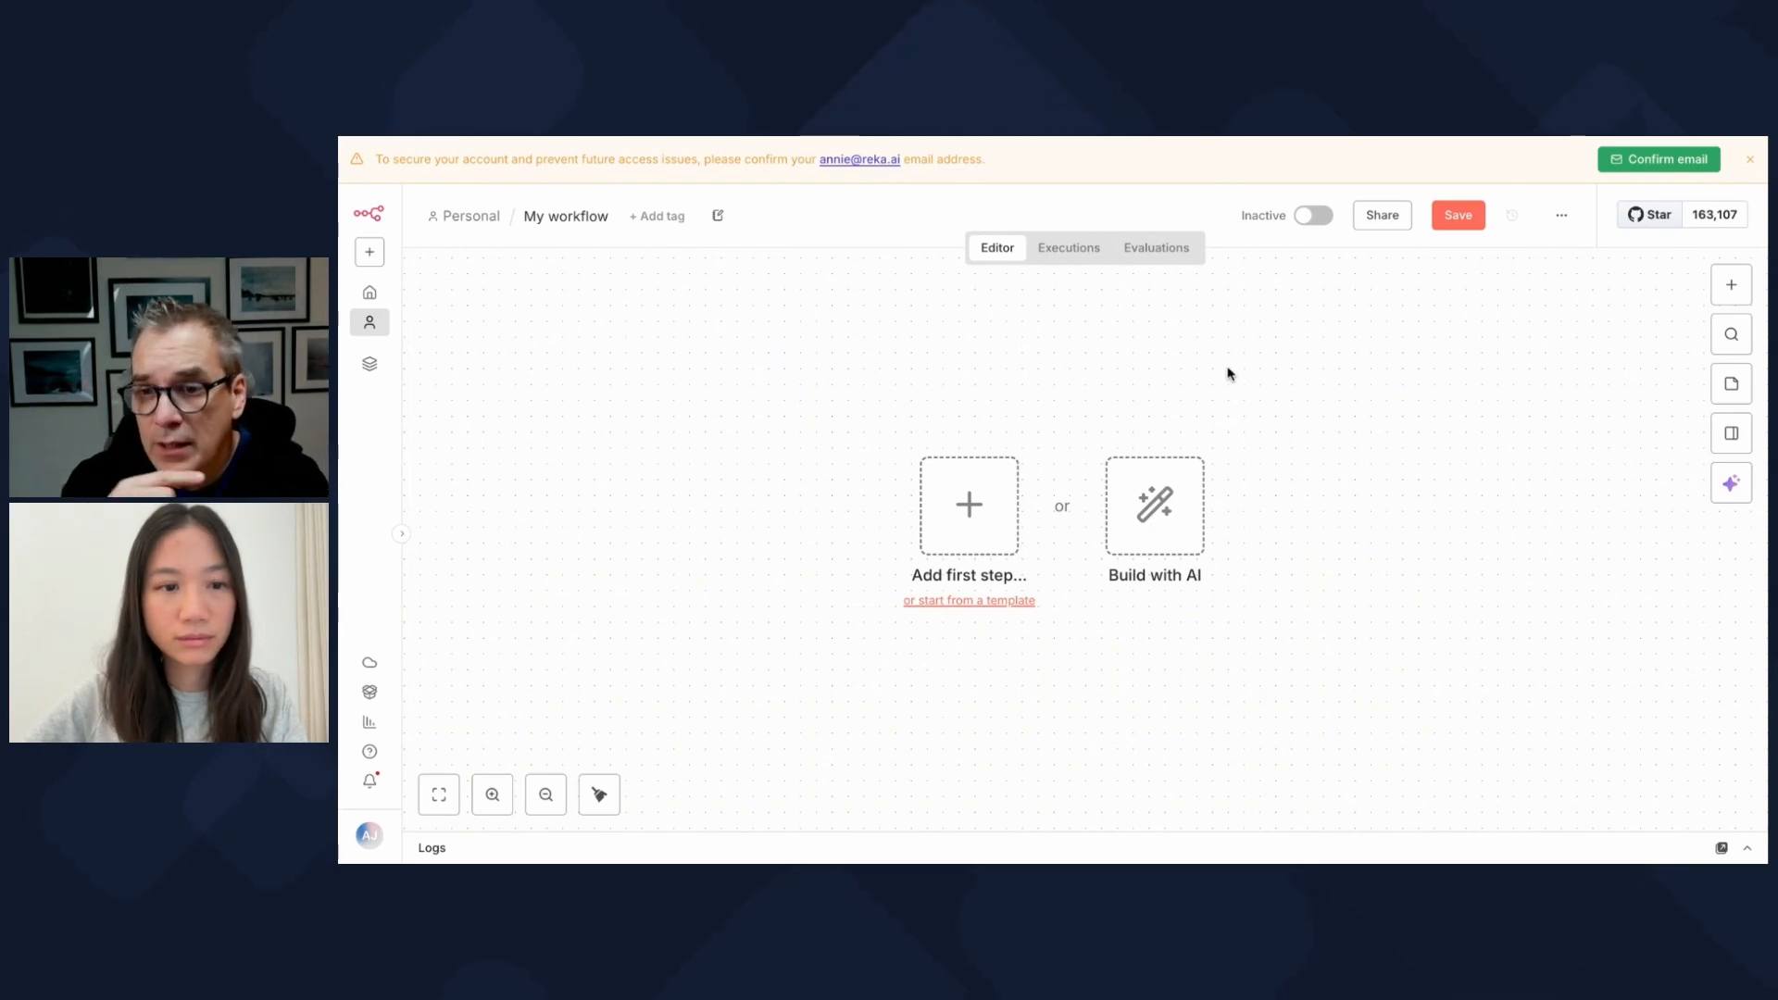
# Step: Import the Submit Reel Creation workflow JSON from file, save it, and return to Personal
pyautogui.click(1560, 216)
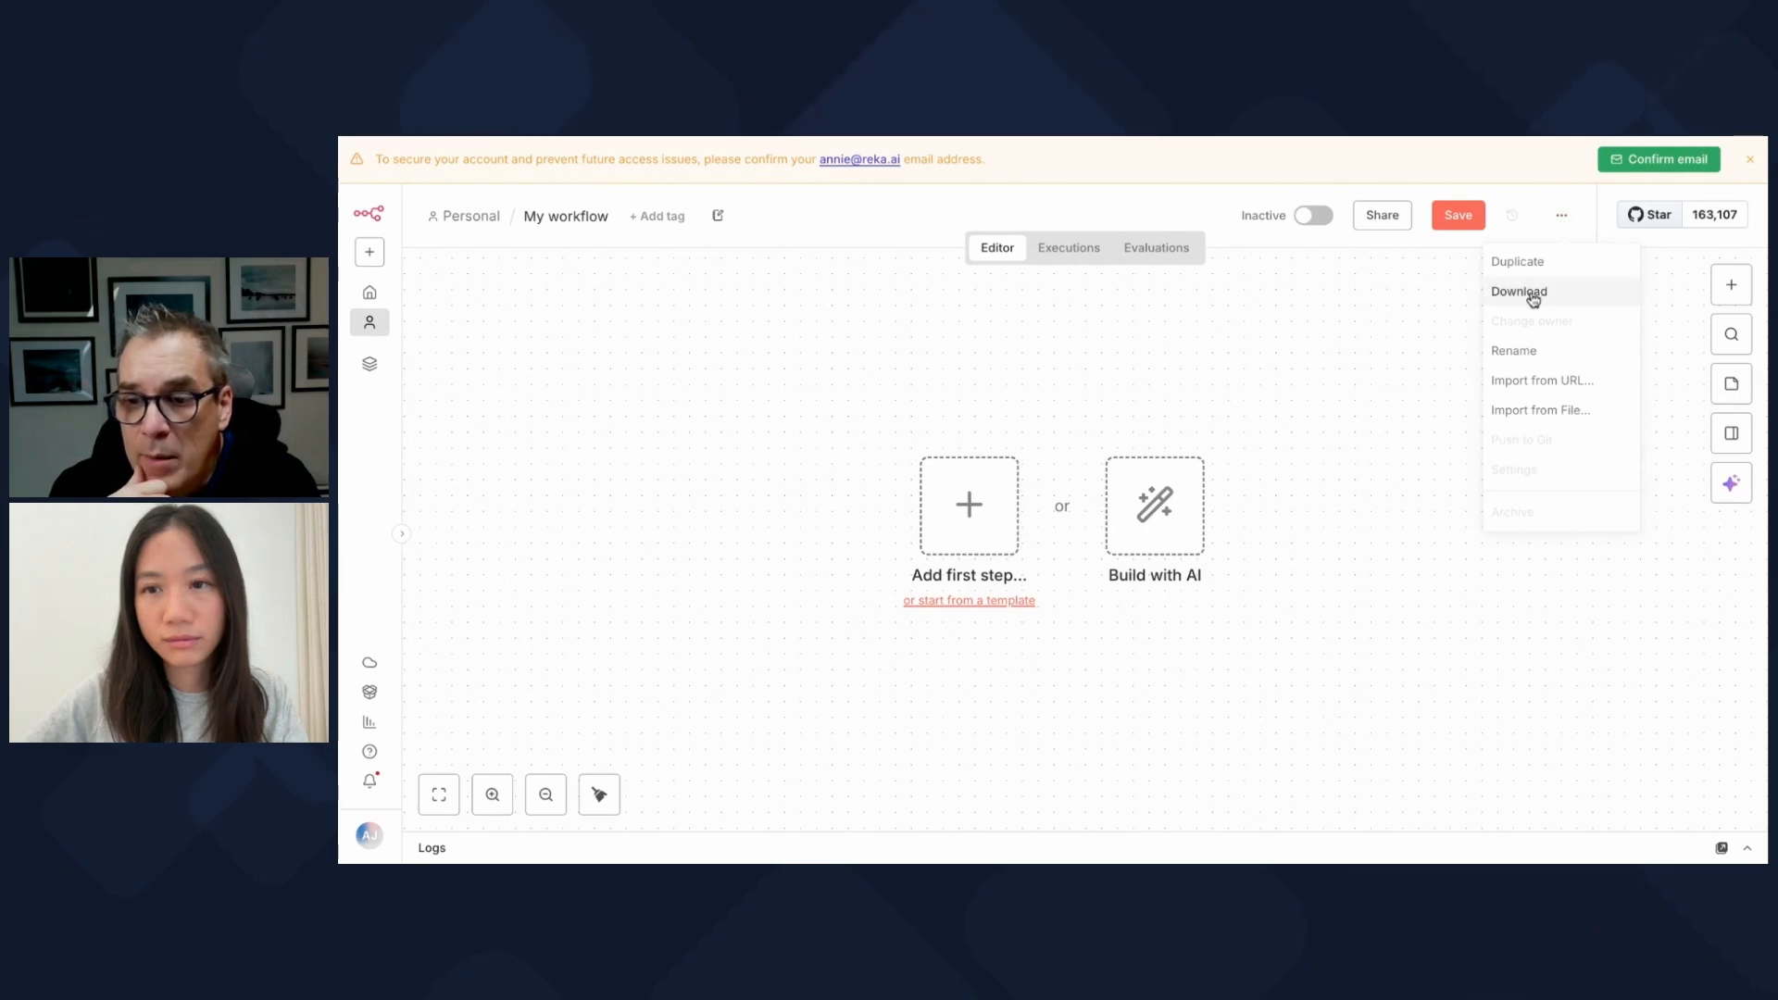
pyautogui.click(1509, 409)
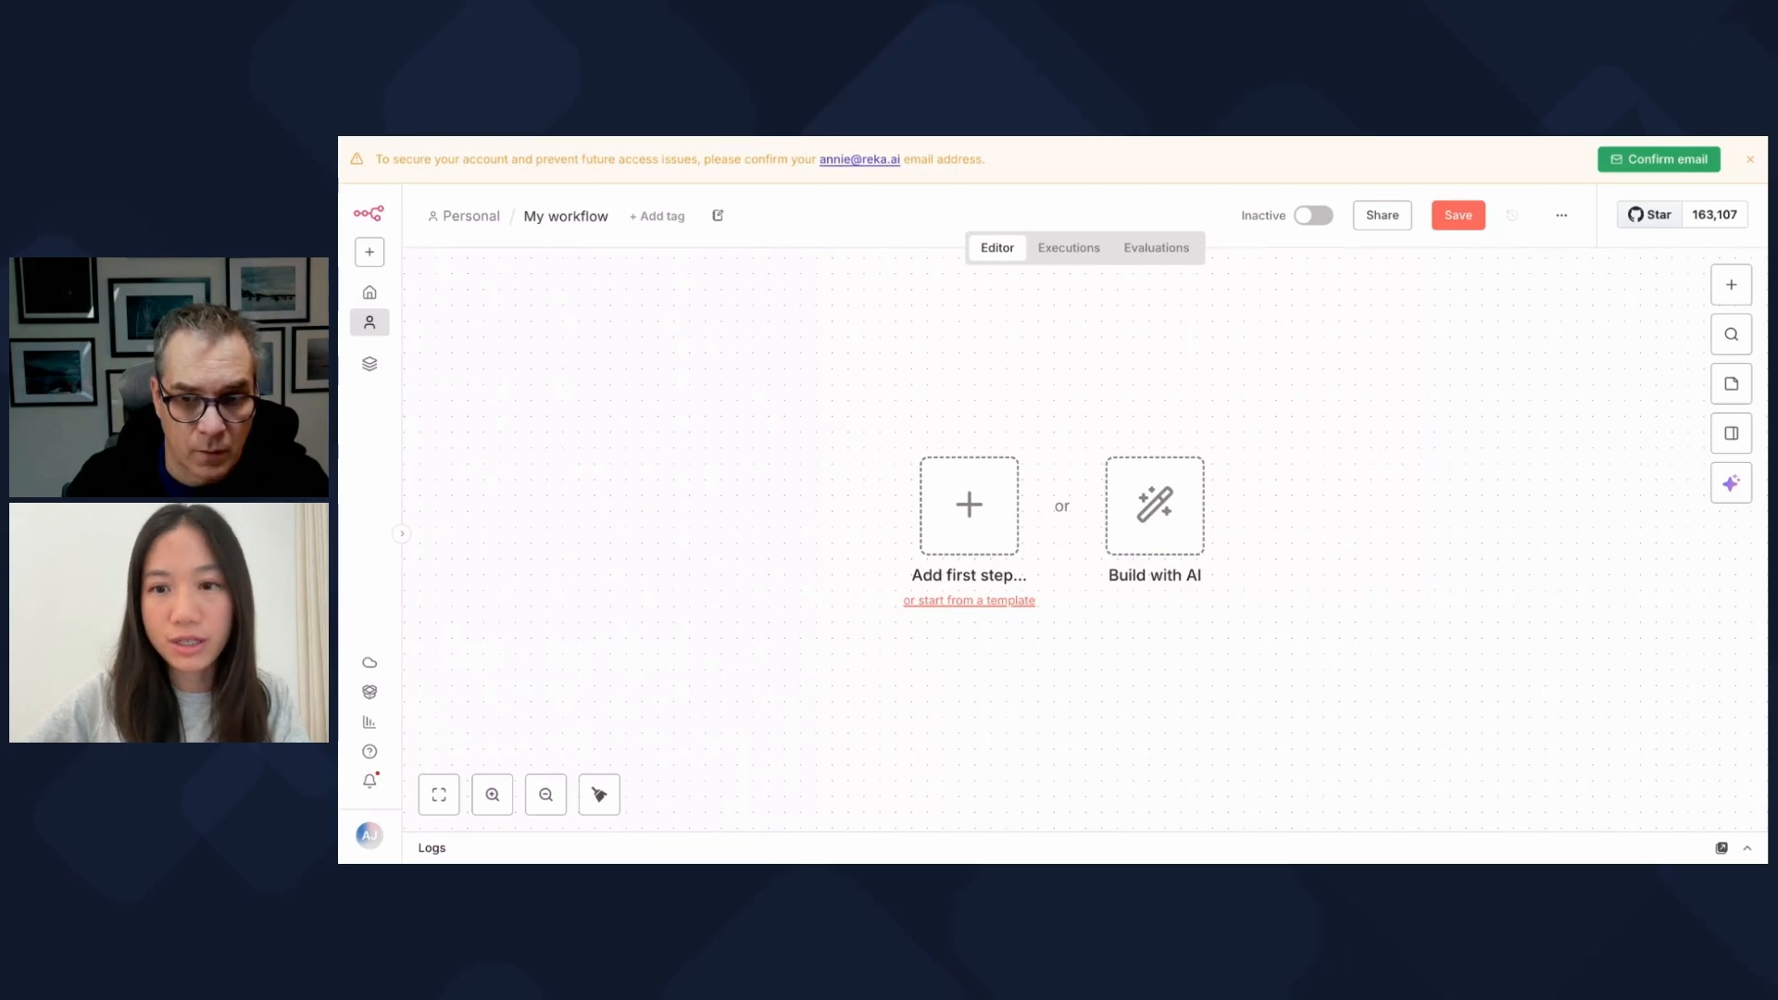
pyautogui.hotkey('ctrl', 'v')
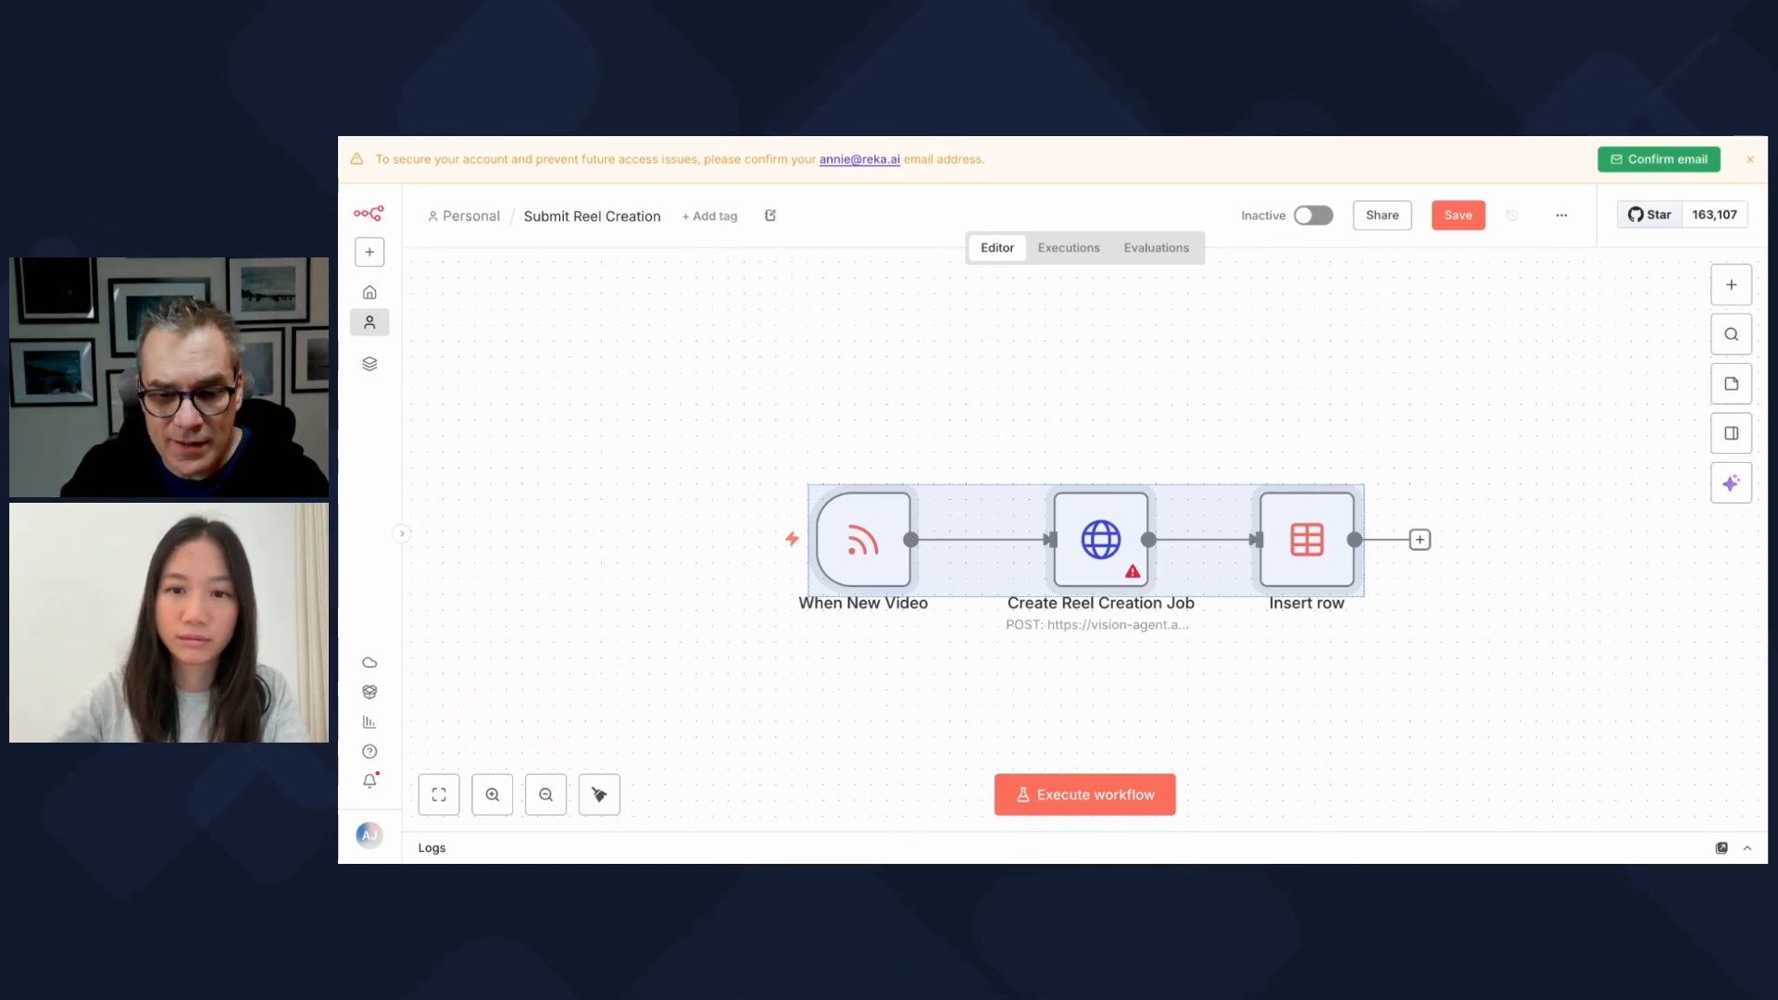
pyautogui.click(1337, 669)
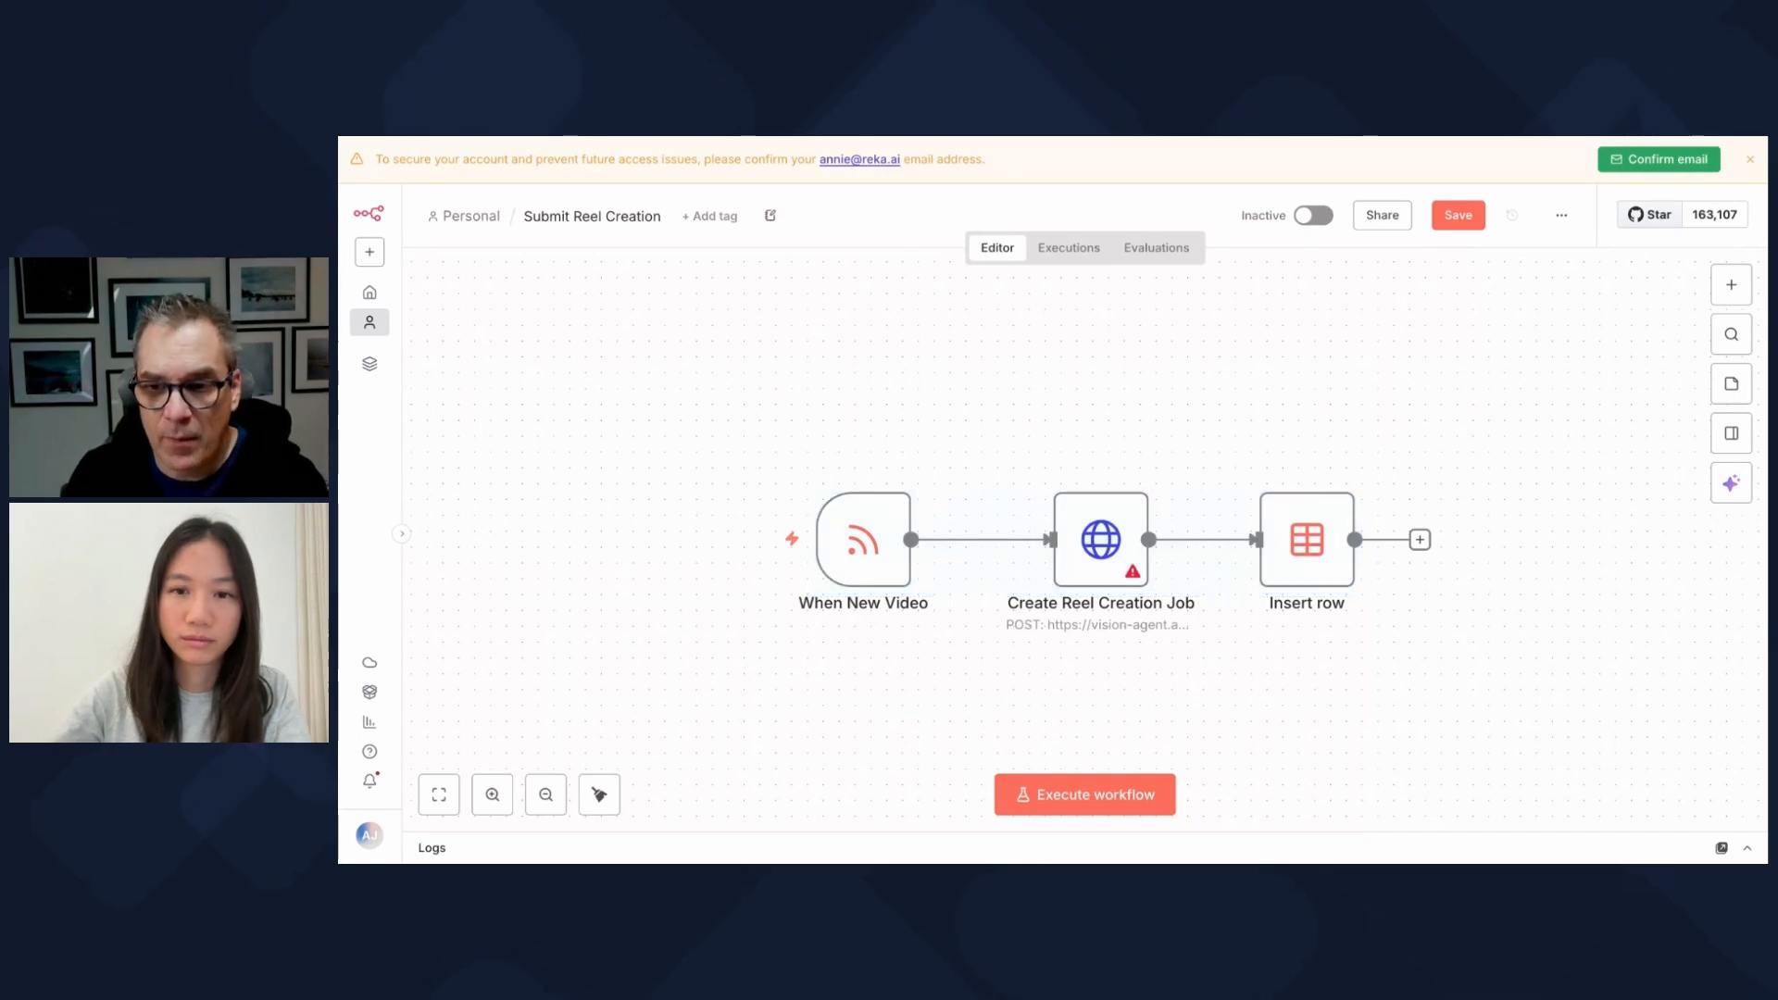
pyautogui.click(1457, 216)
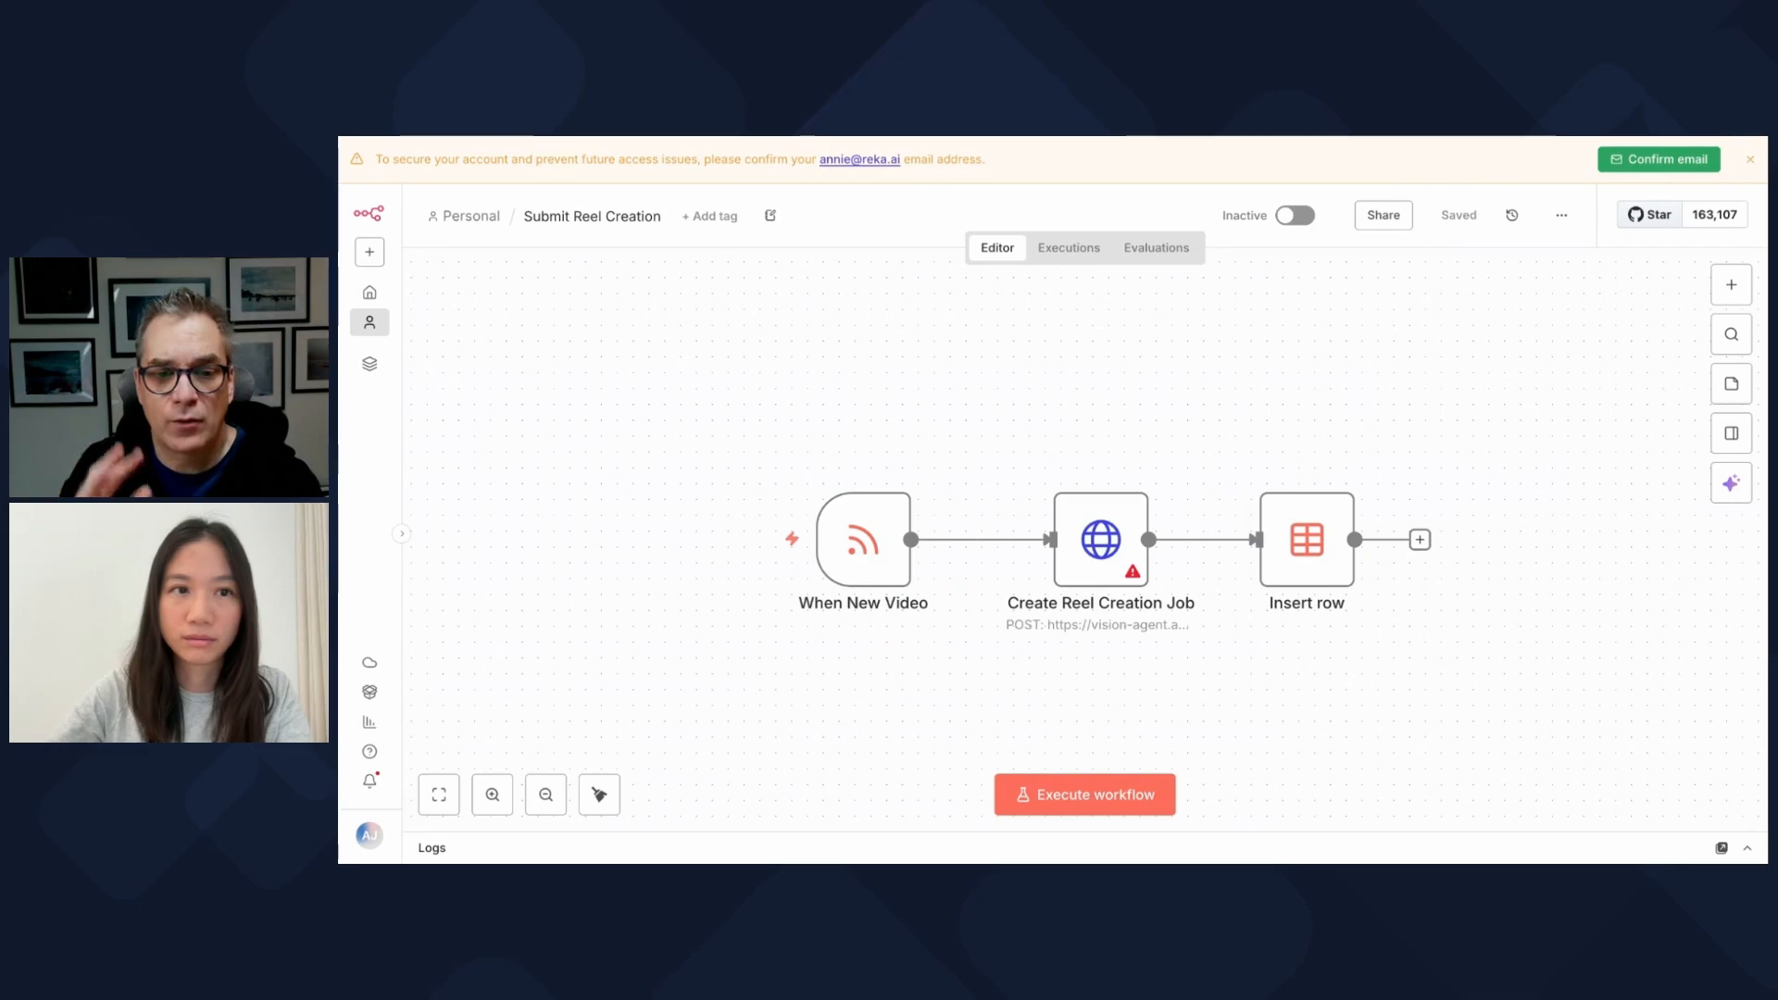
pyautogui.click(462, 217)
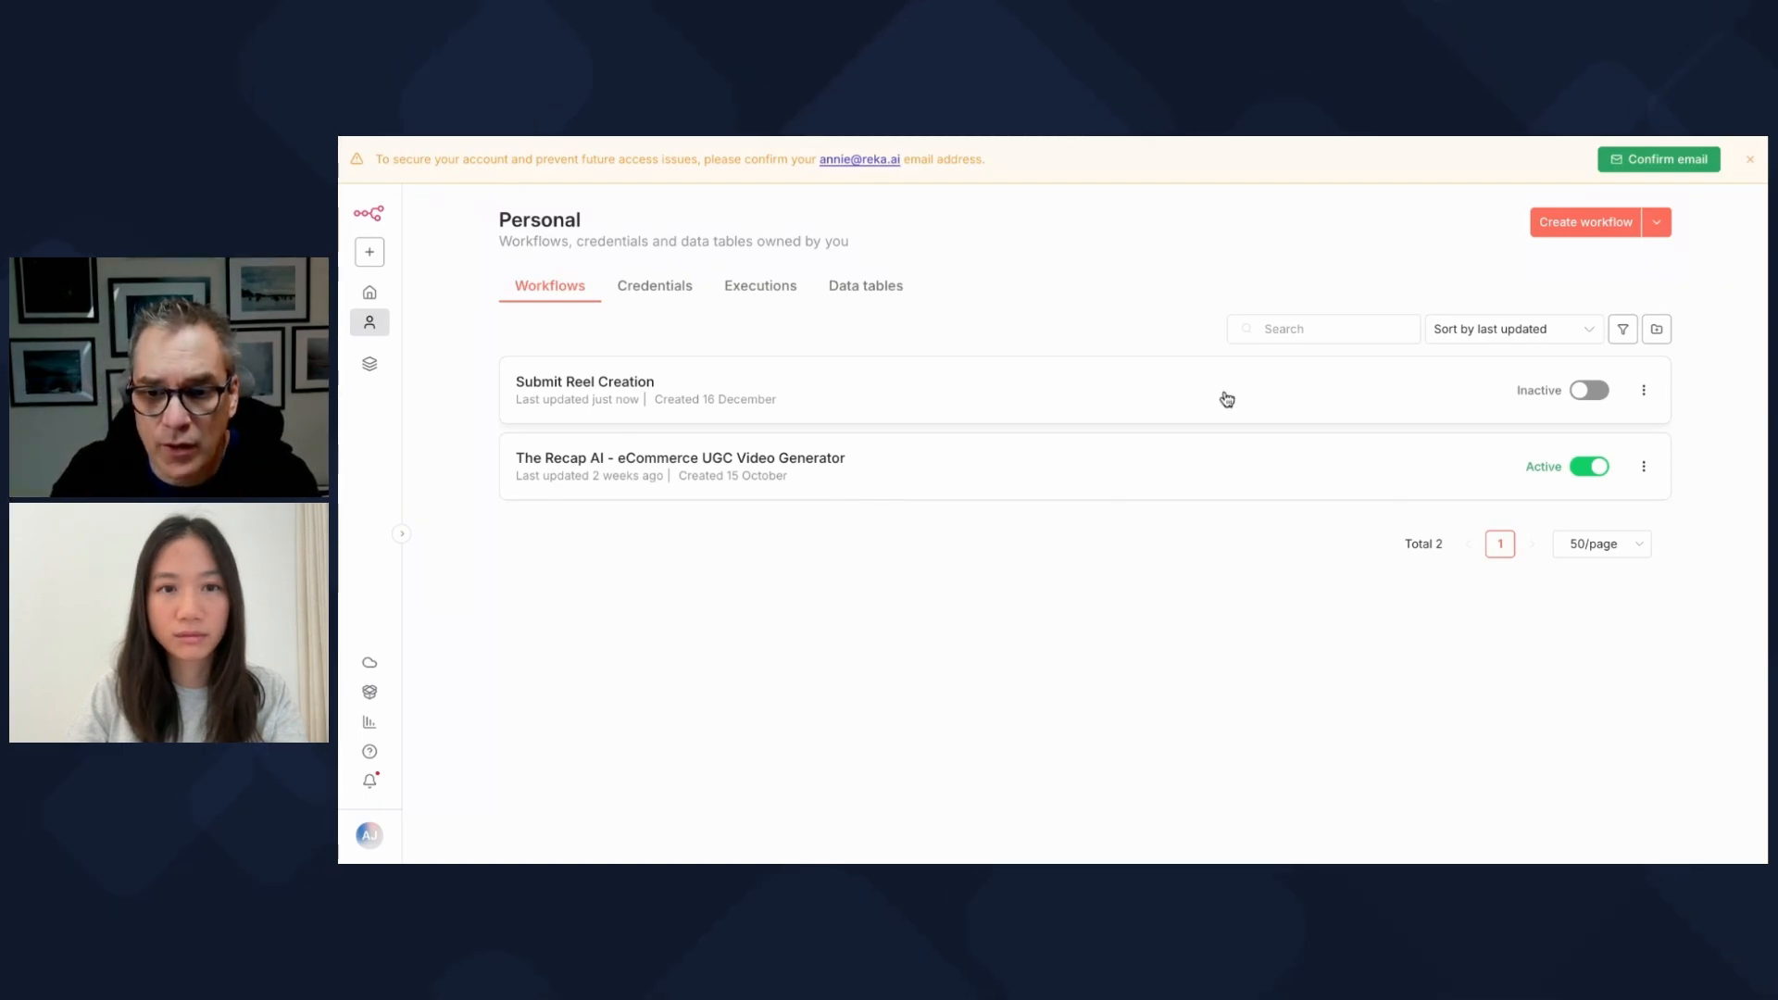
# Step: From the Data tables list, start a new data table named videos
pyautogui.click(870, 287)
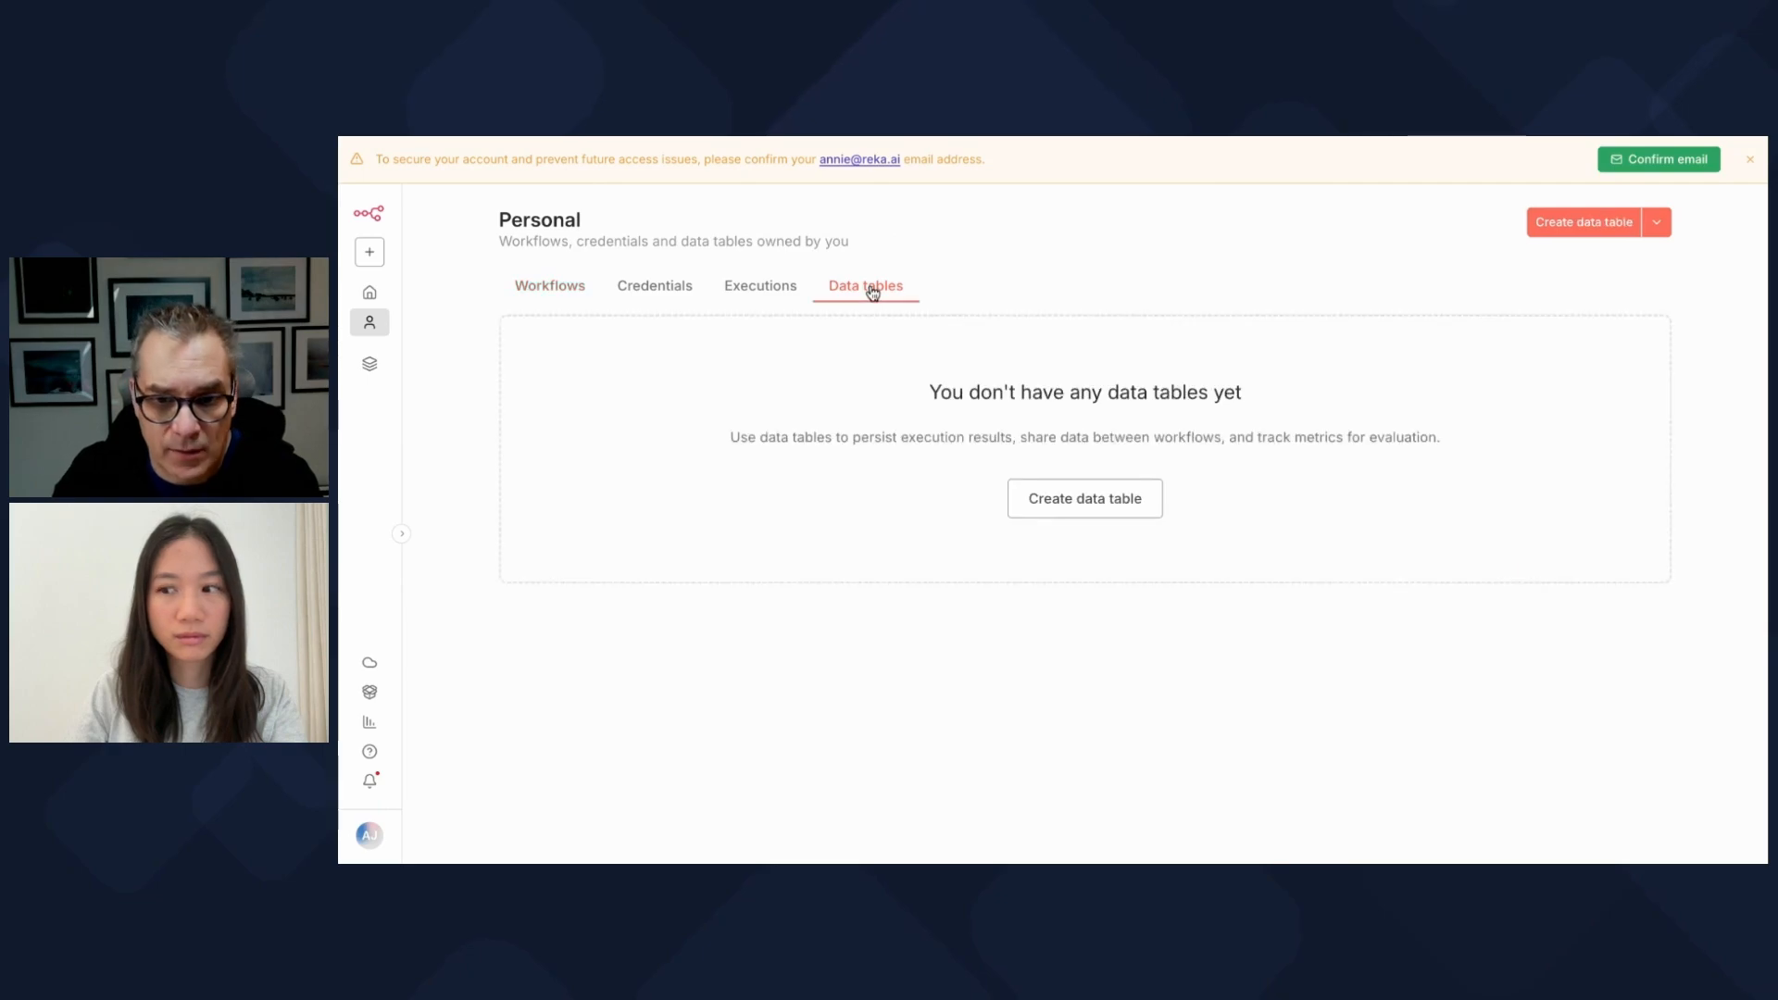
pyautogui.click(1042, 498)
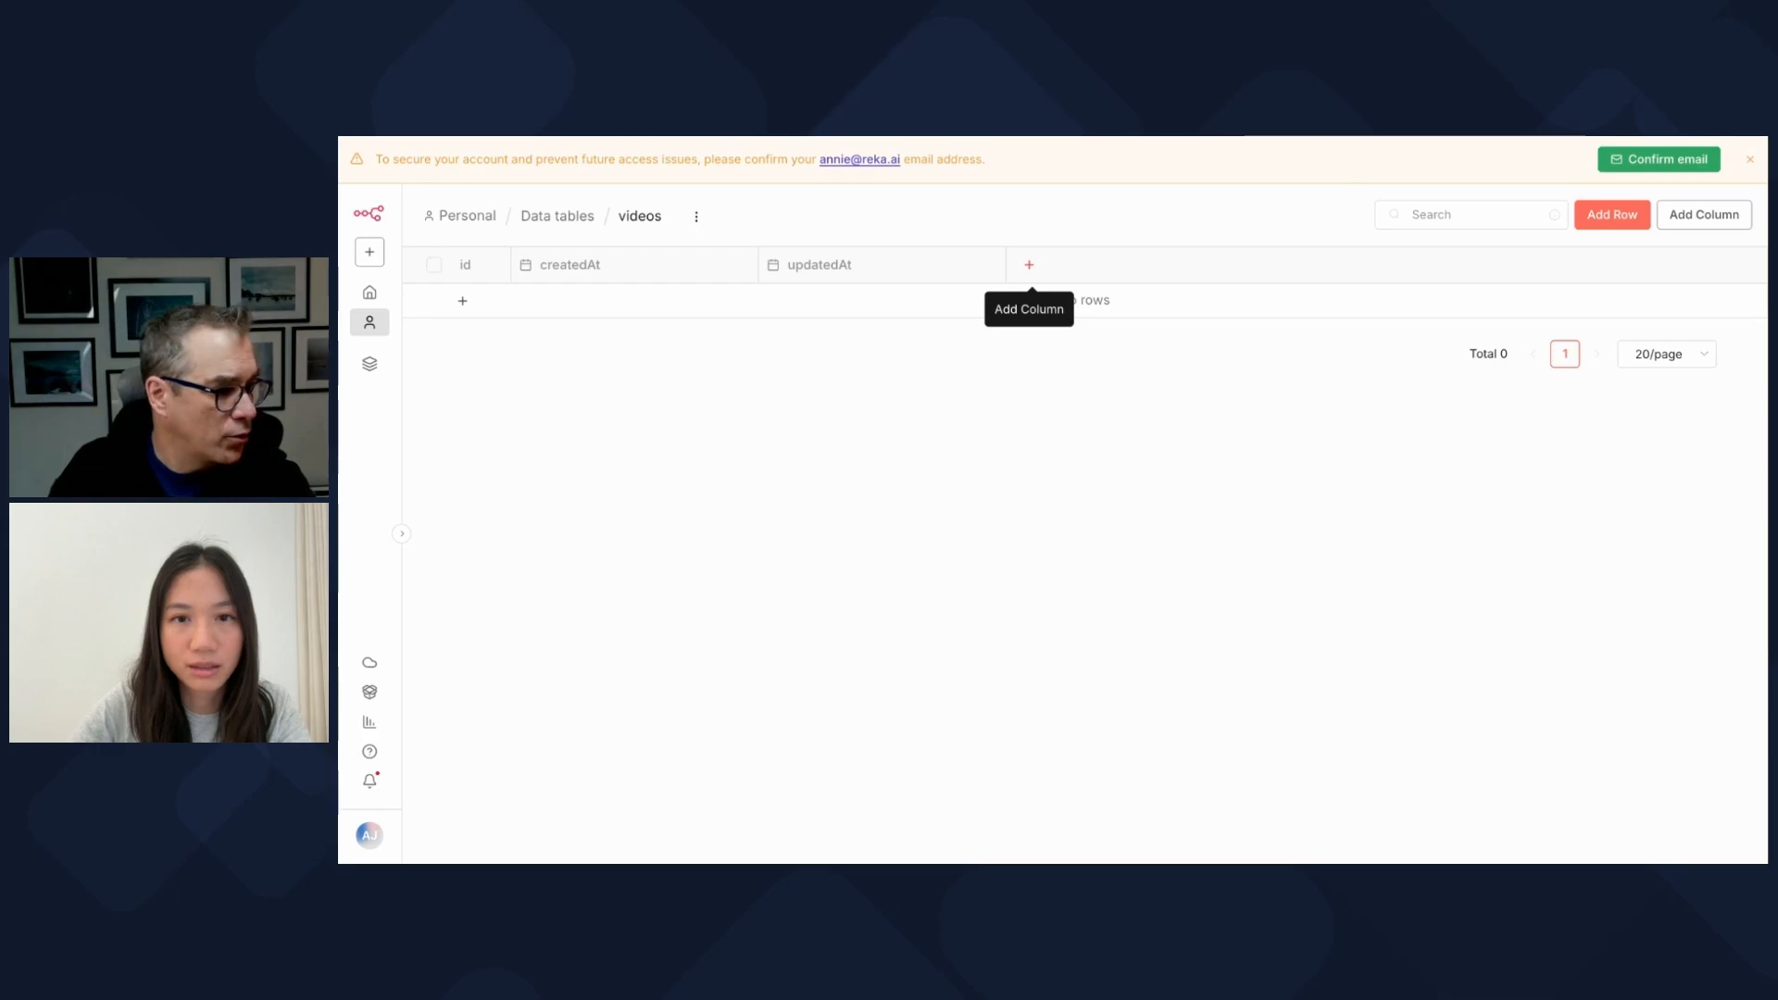
# Step: Add string columns video_title, video_url, job_id and job_status to the videos table
pyautogui.click(1028, 264)
pyautogui.write('video')
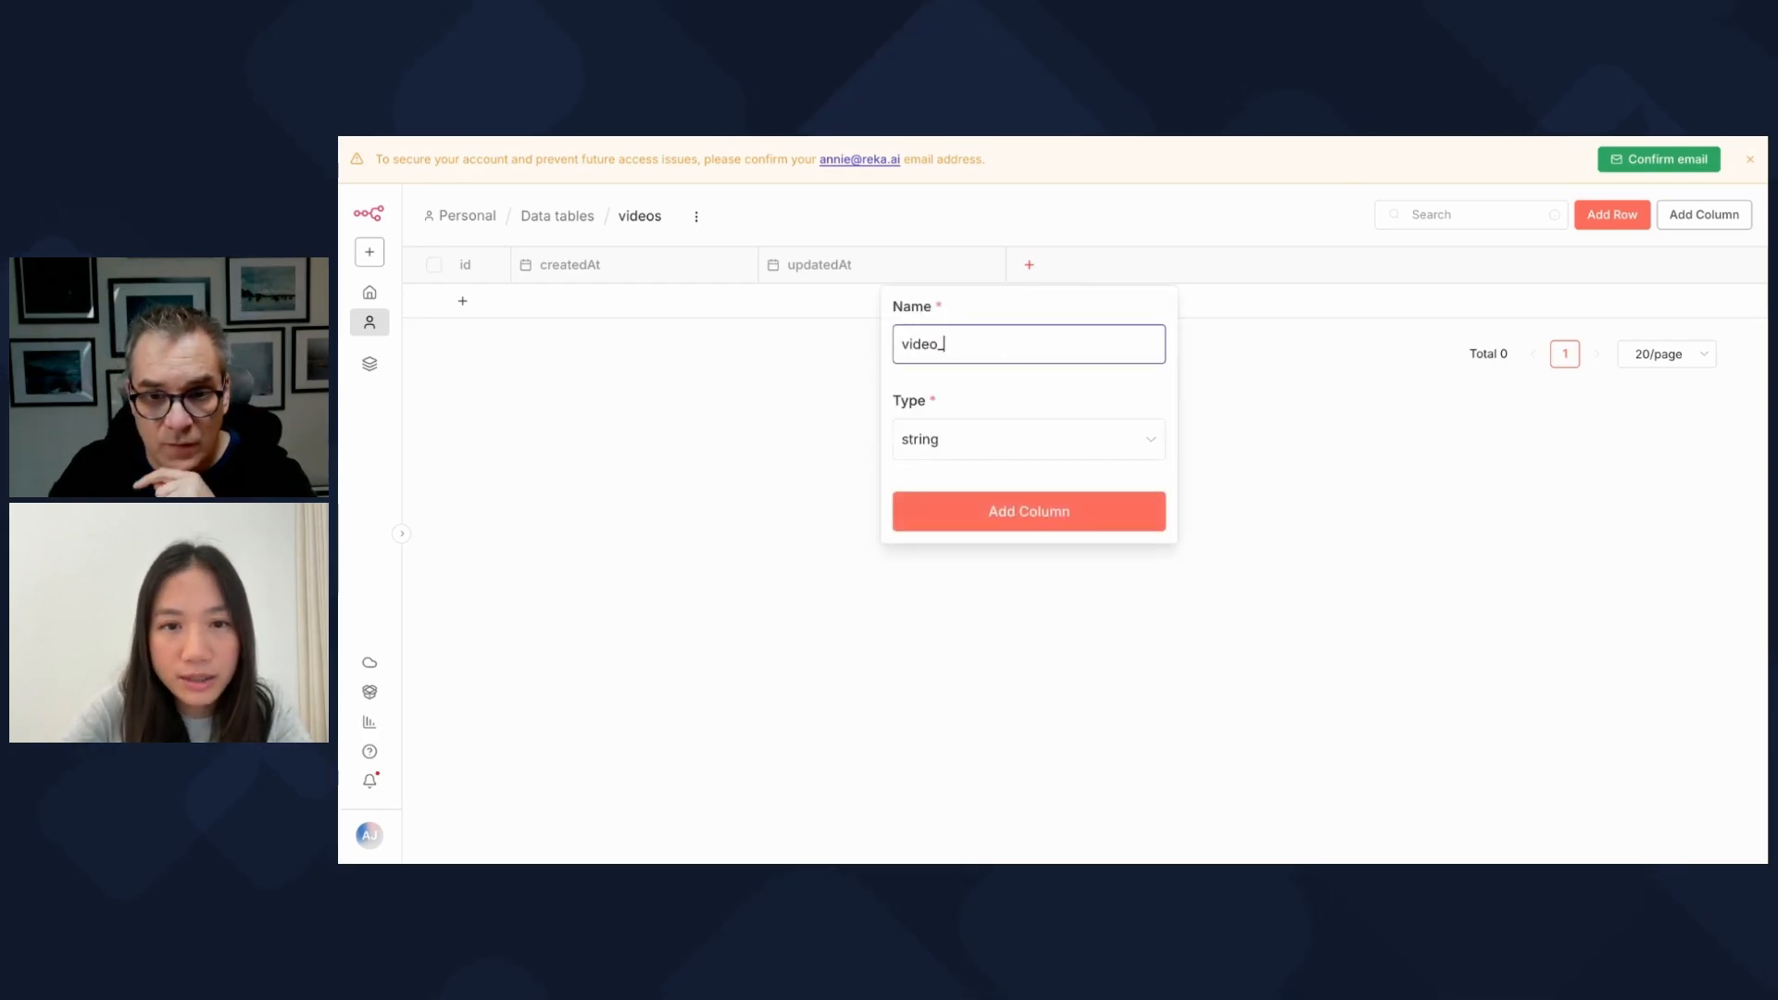
pyautogui.write('_title')
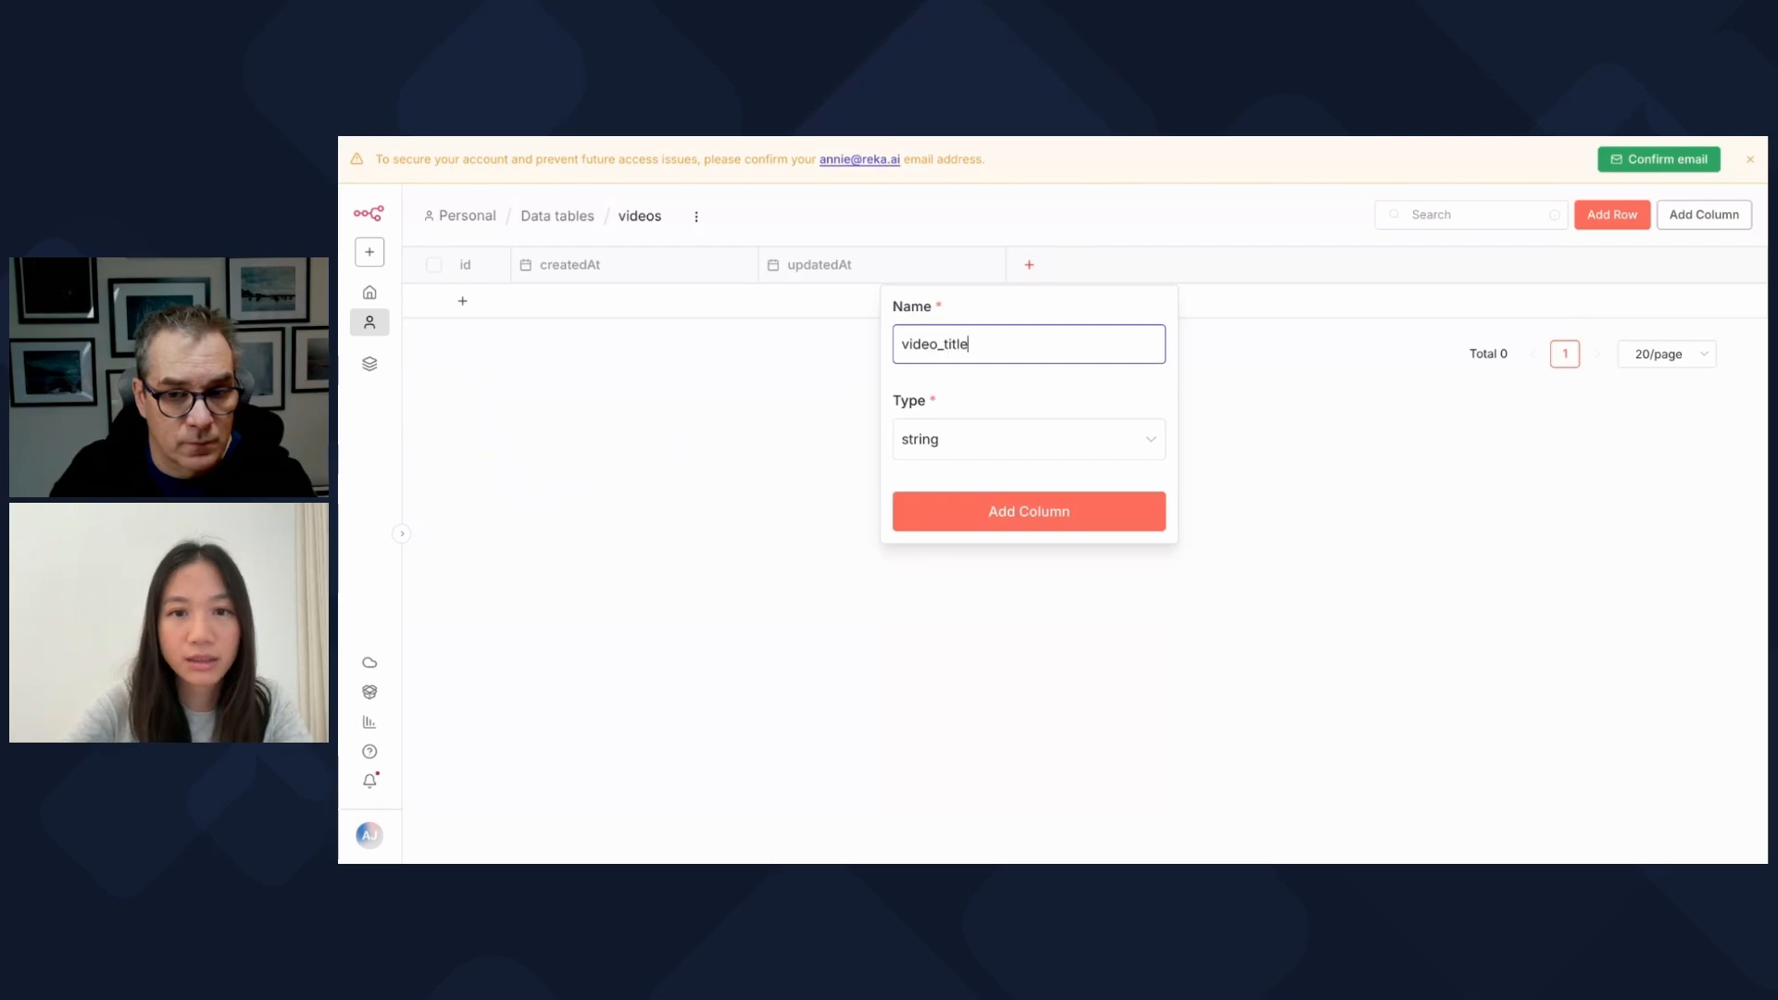
pyautogui.click(1082, 526)
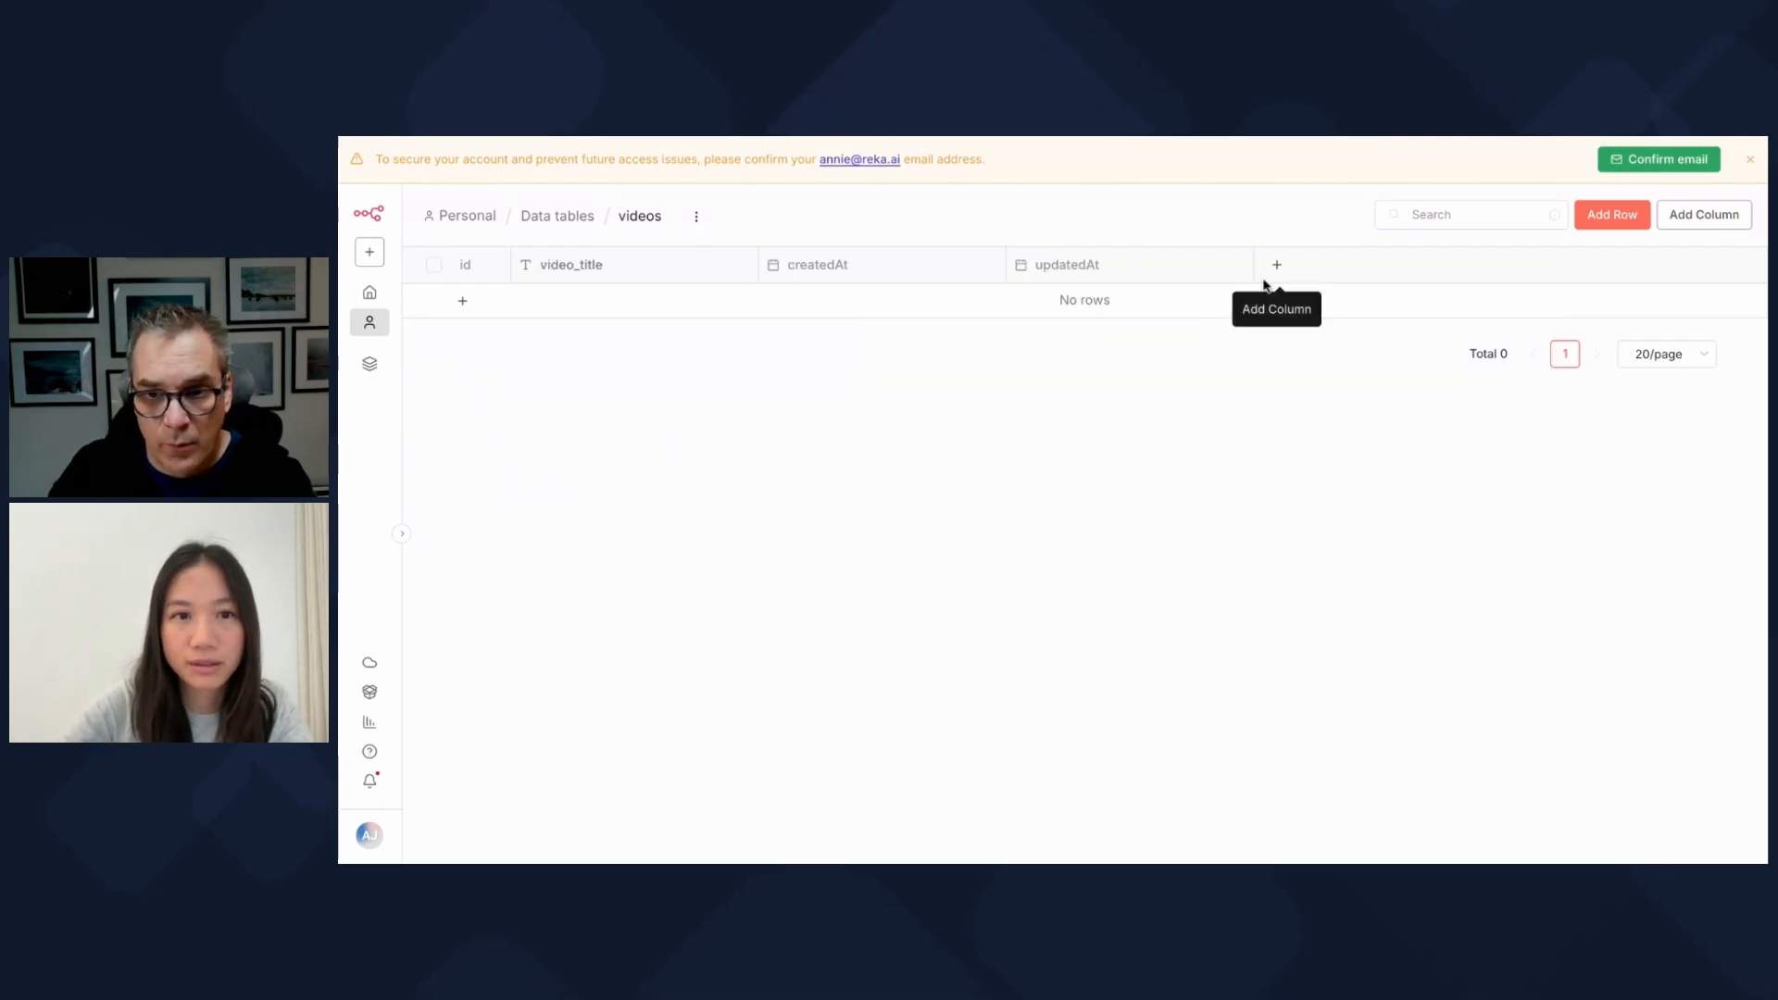
pyautogui.click(1277, 267)
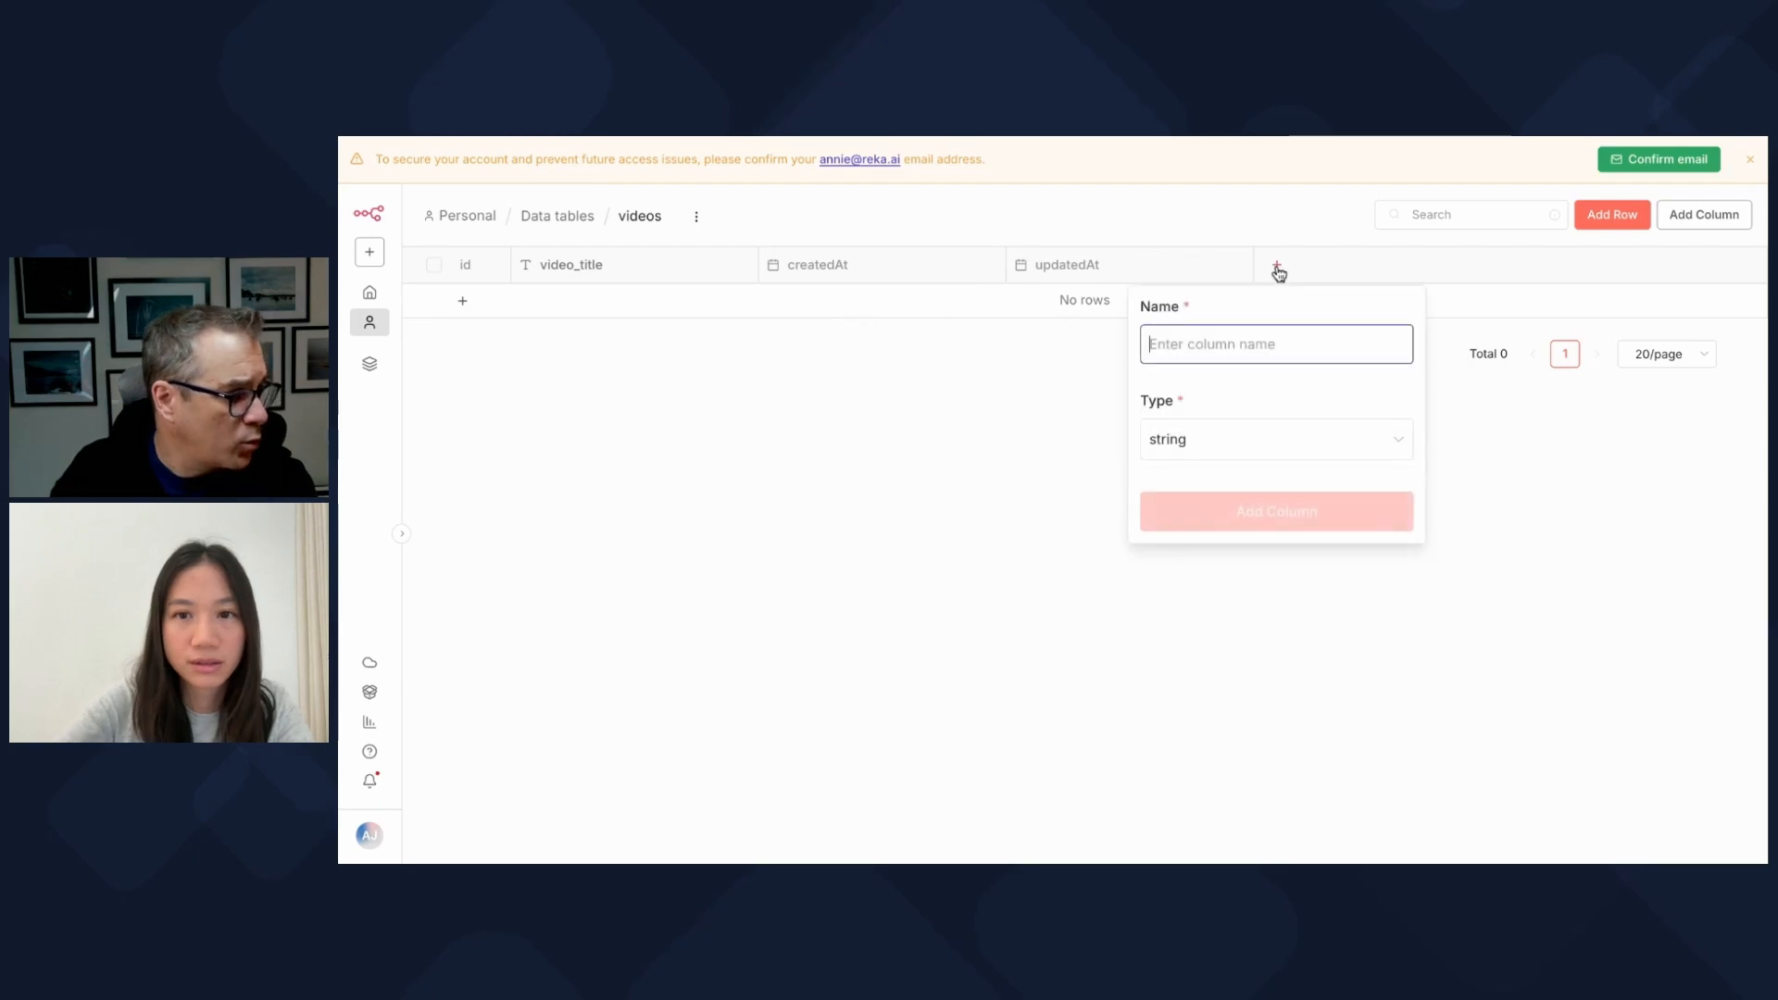
pyautogui.write('video_')
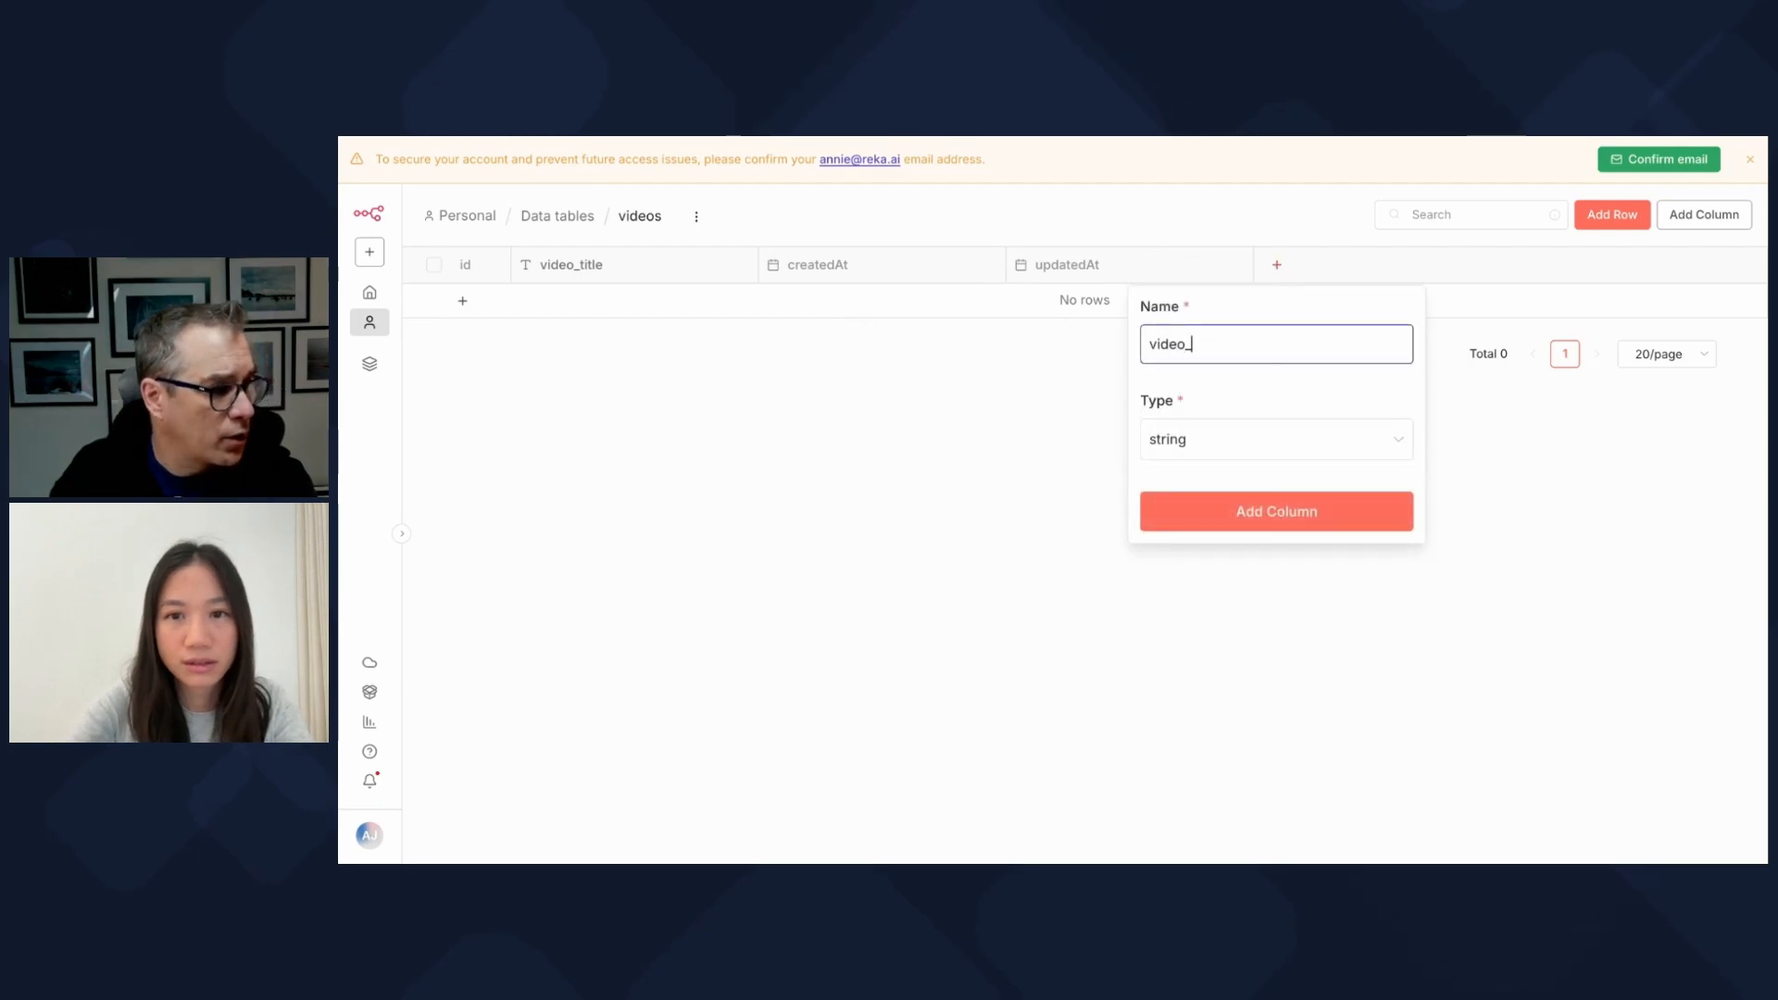
pyautogui.write('url')
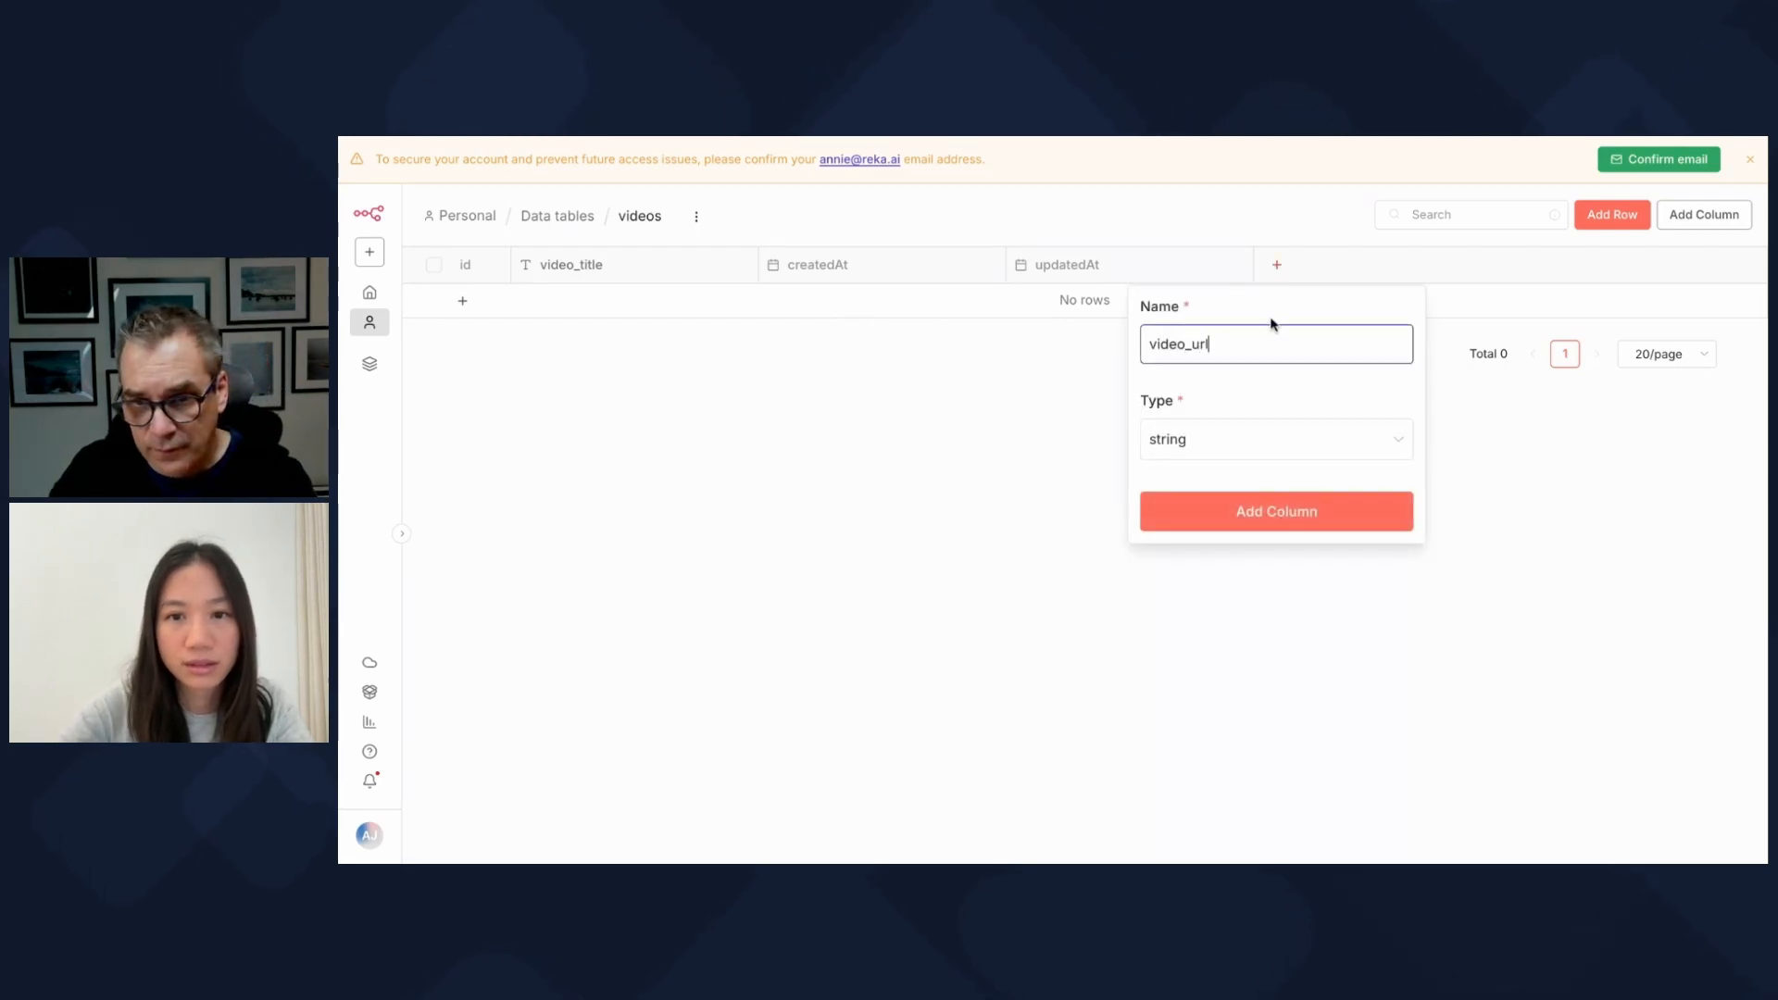
pyautogui.click(1274, 511)
pyautogui.click(1527, 269)
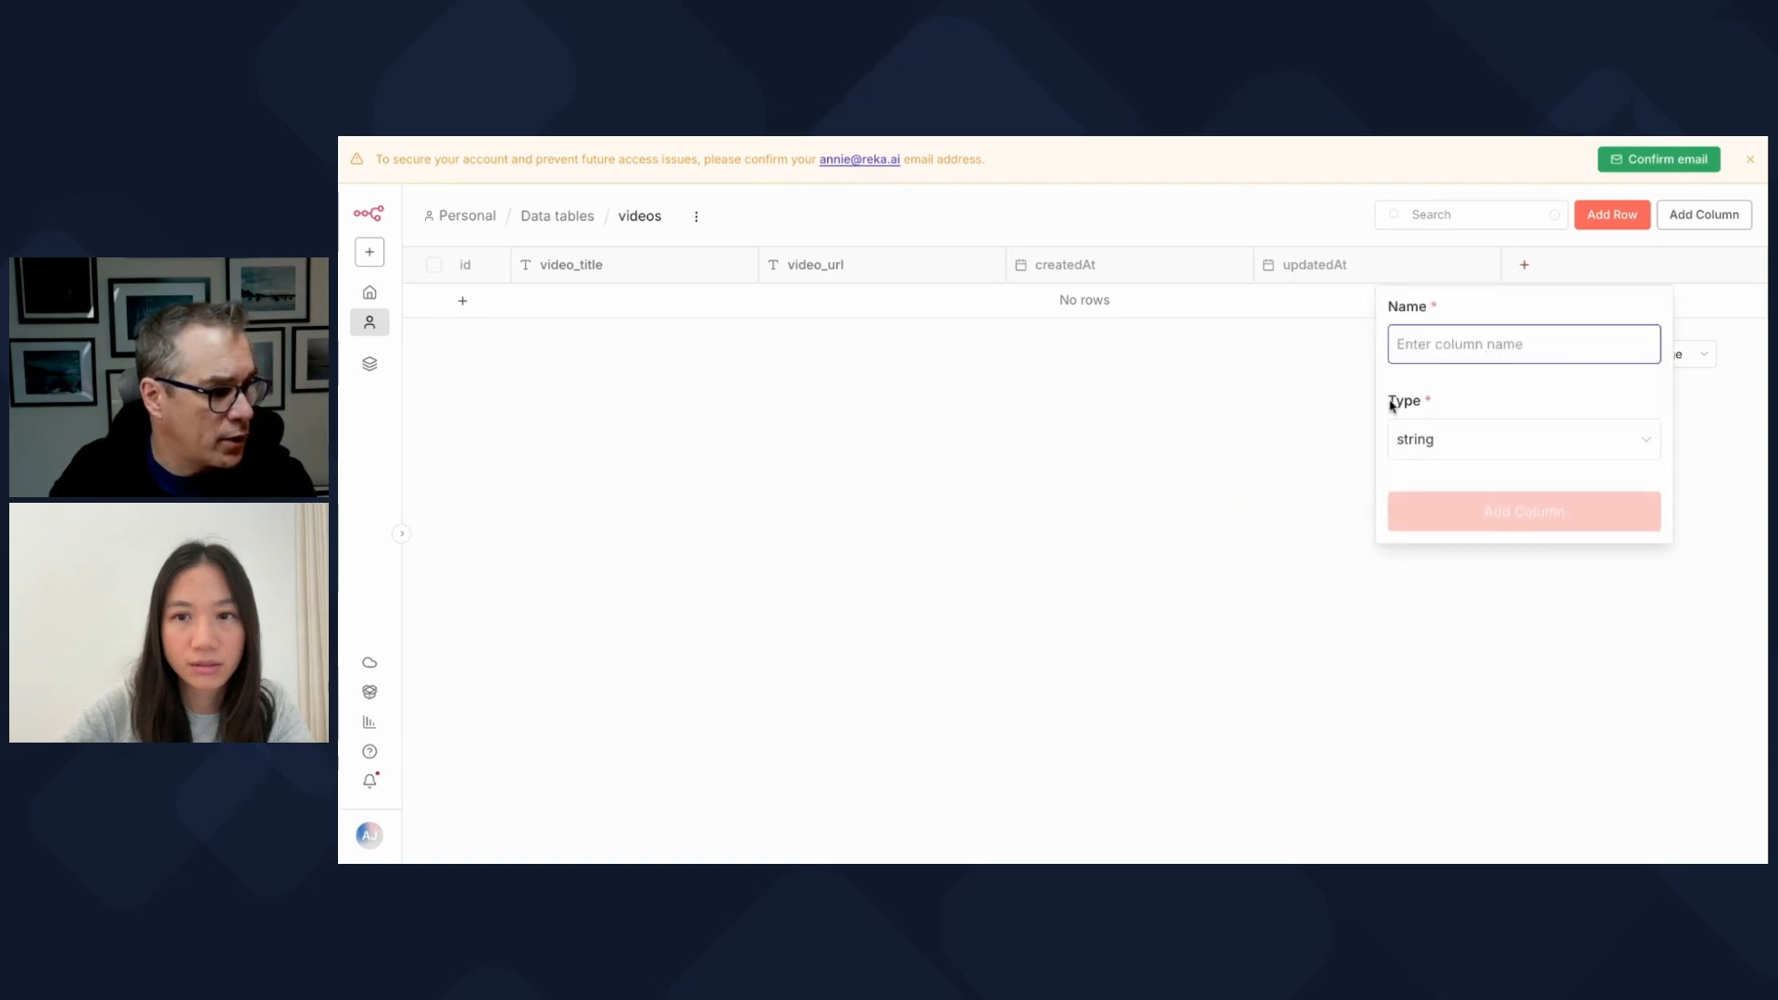
pyautogui.write('jobdid')
pyautogui.click(1487, 511)
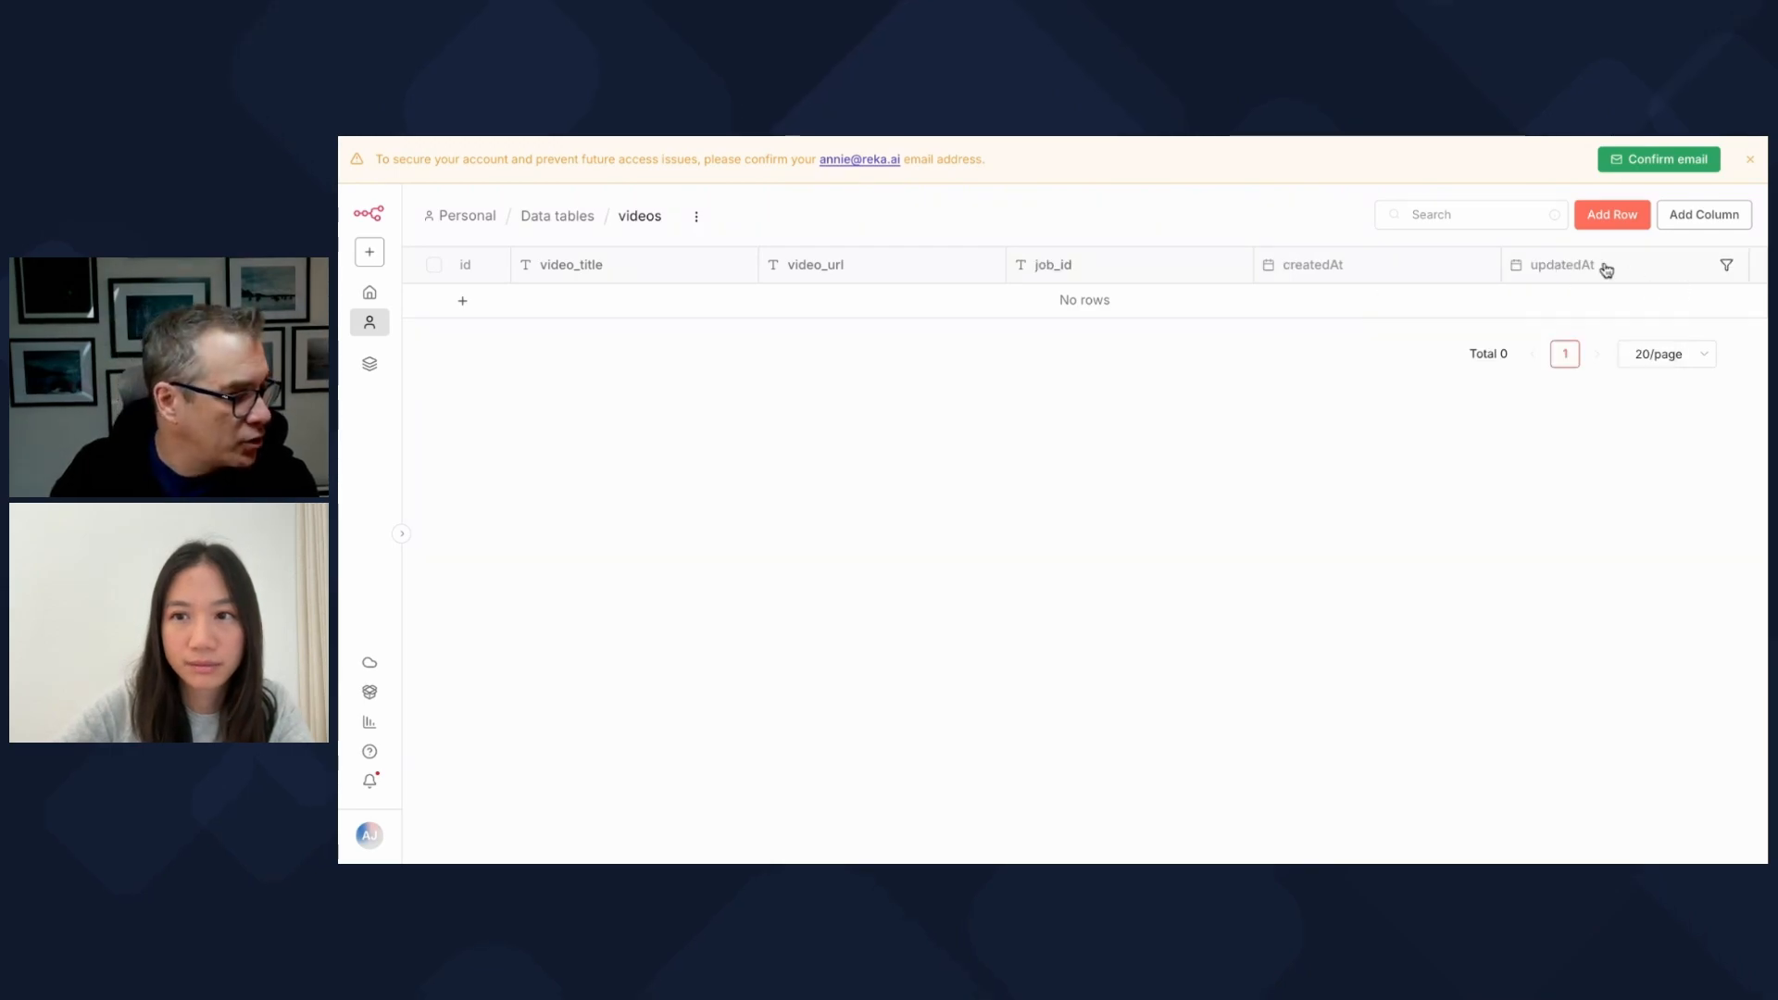
pyautogui.click(1755, 267)
pyautogui.write('job_status')
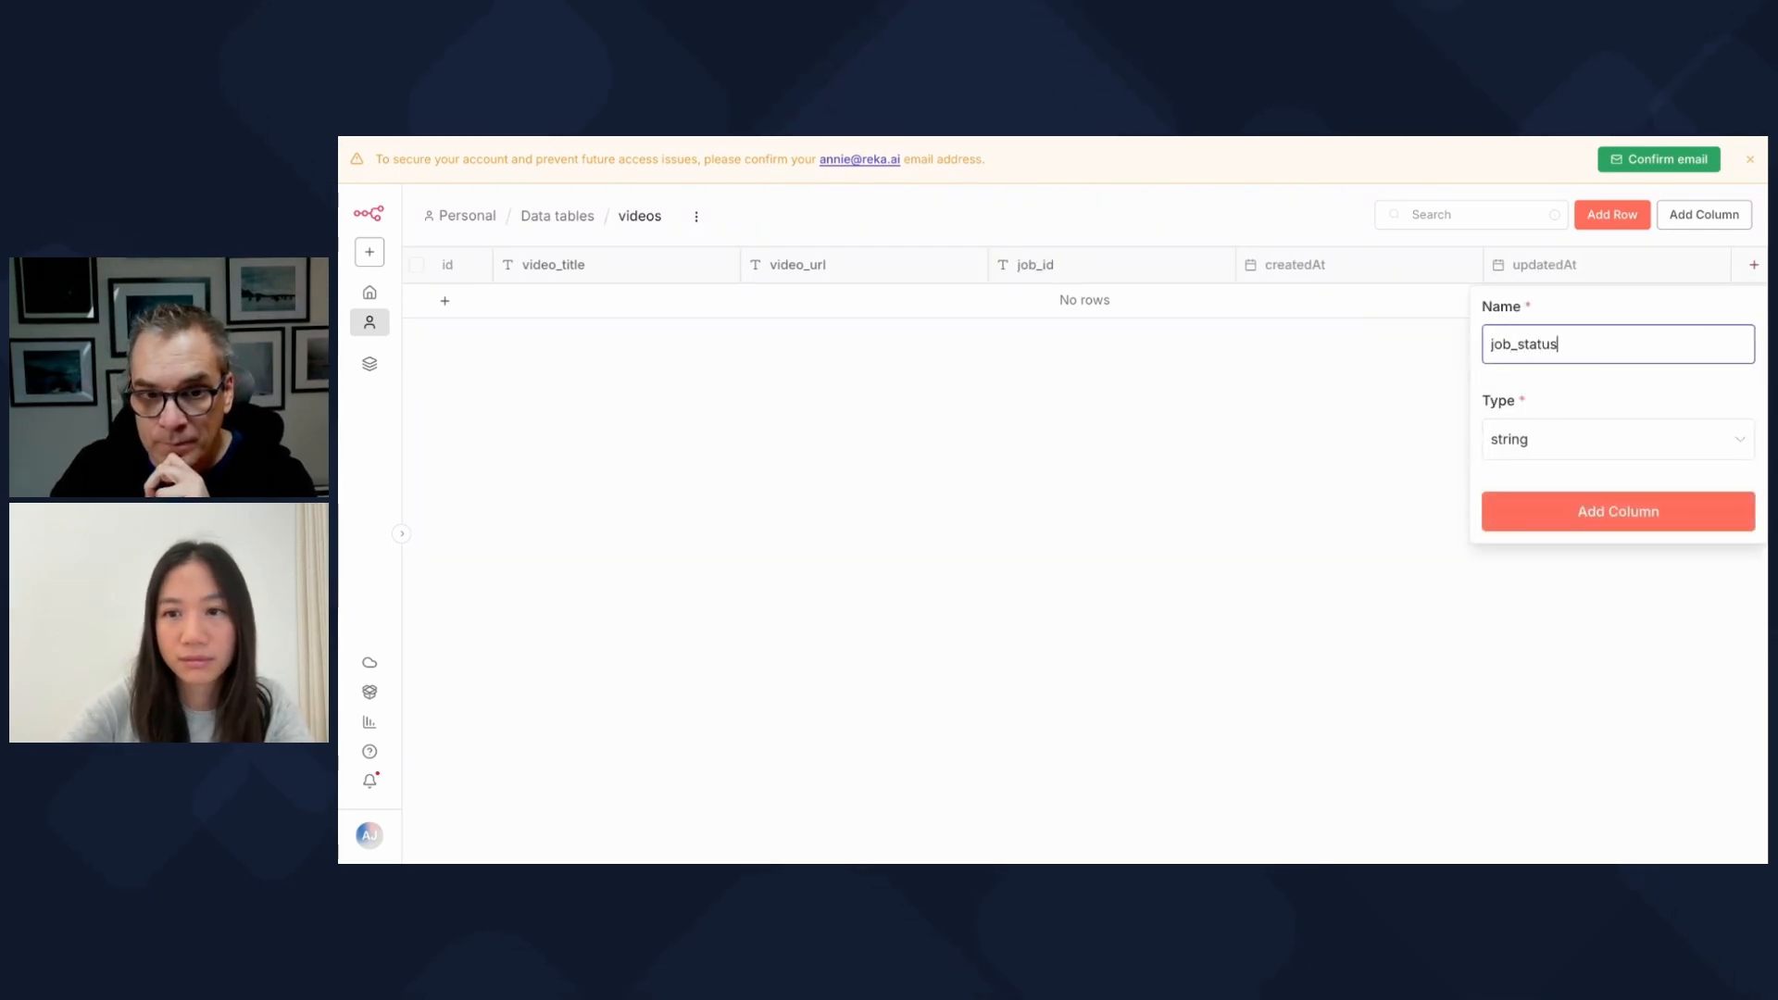
pyautogui.press('Return')
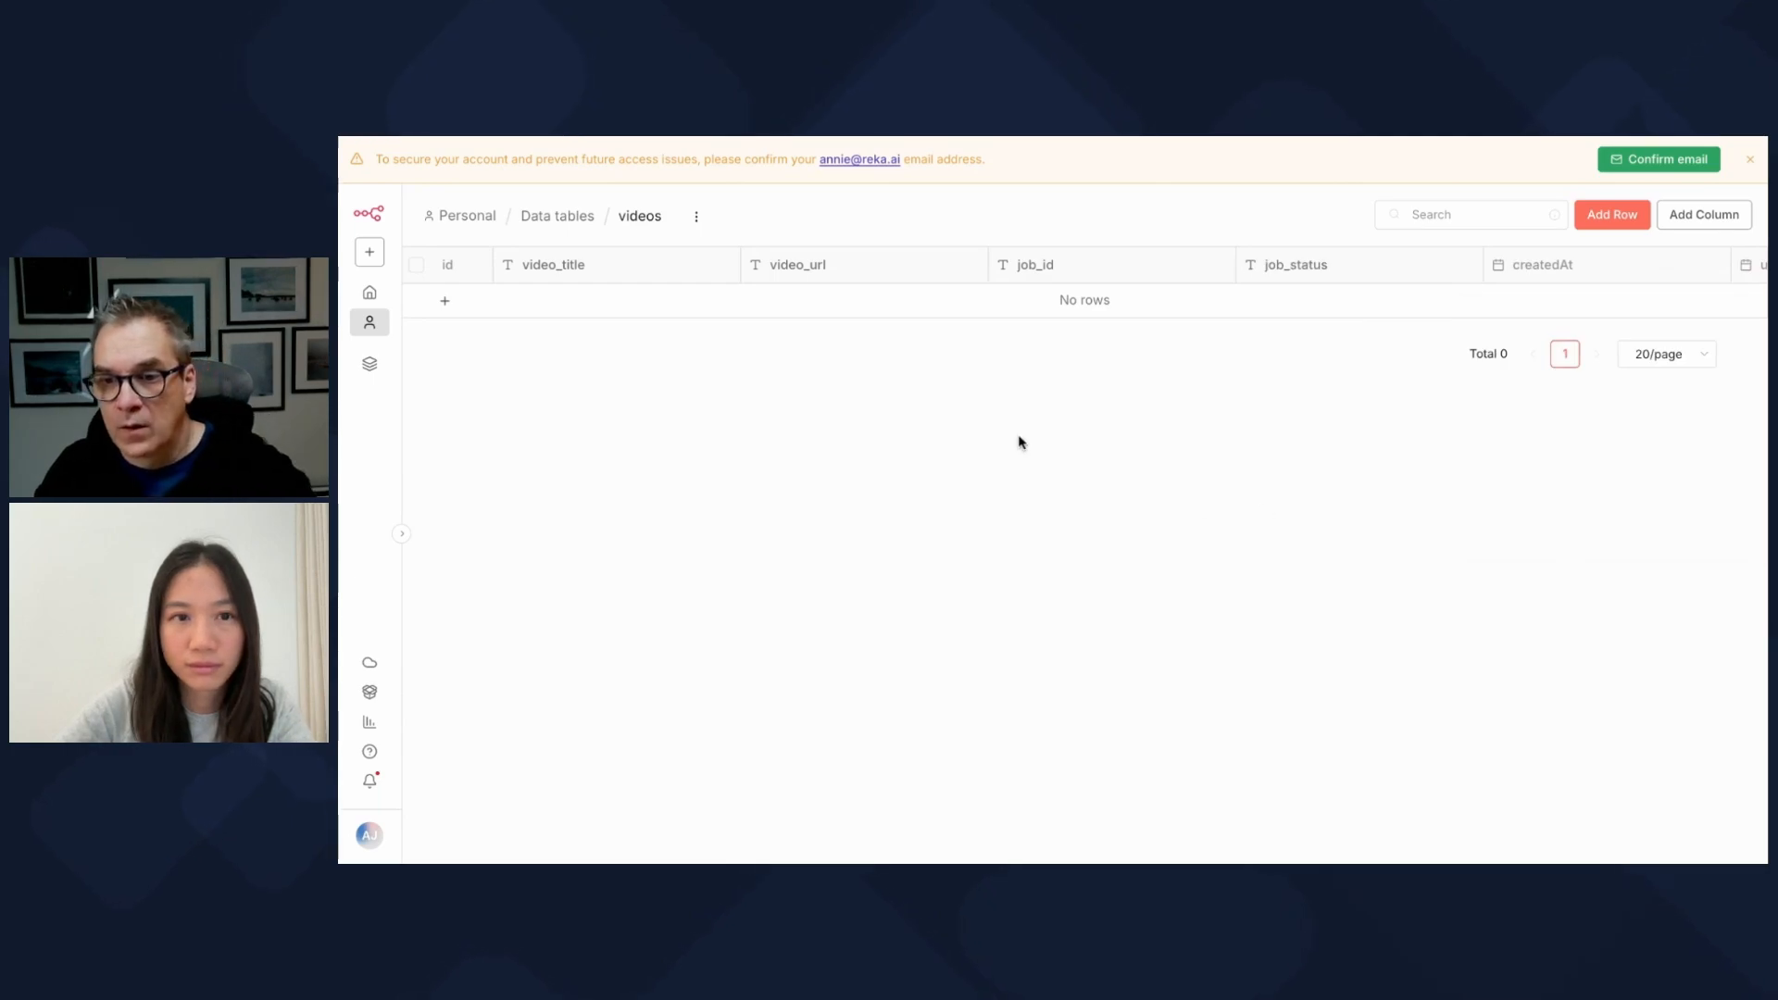
# Step: Open the Submit Reel Creation workflow and its When New Video node
pyautogui.click(483, 221)
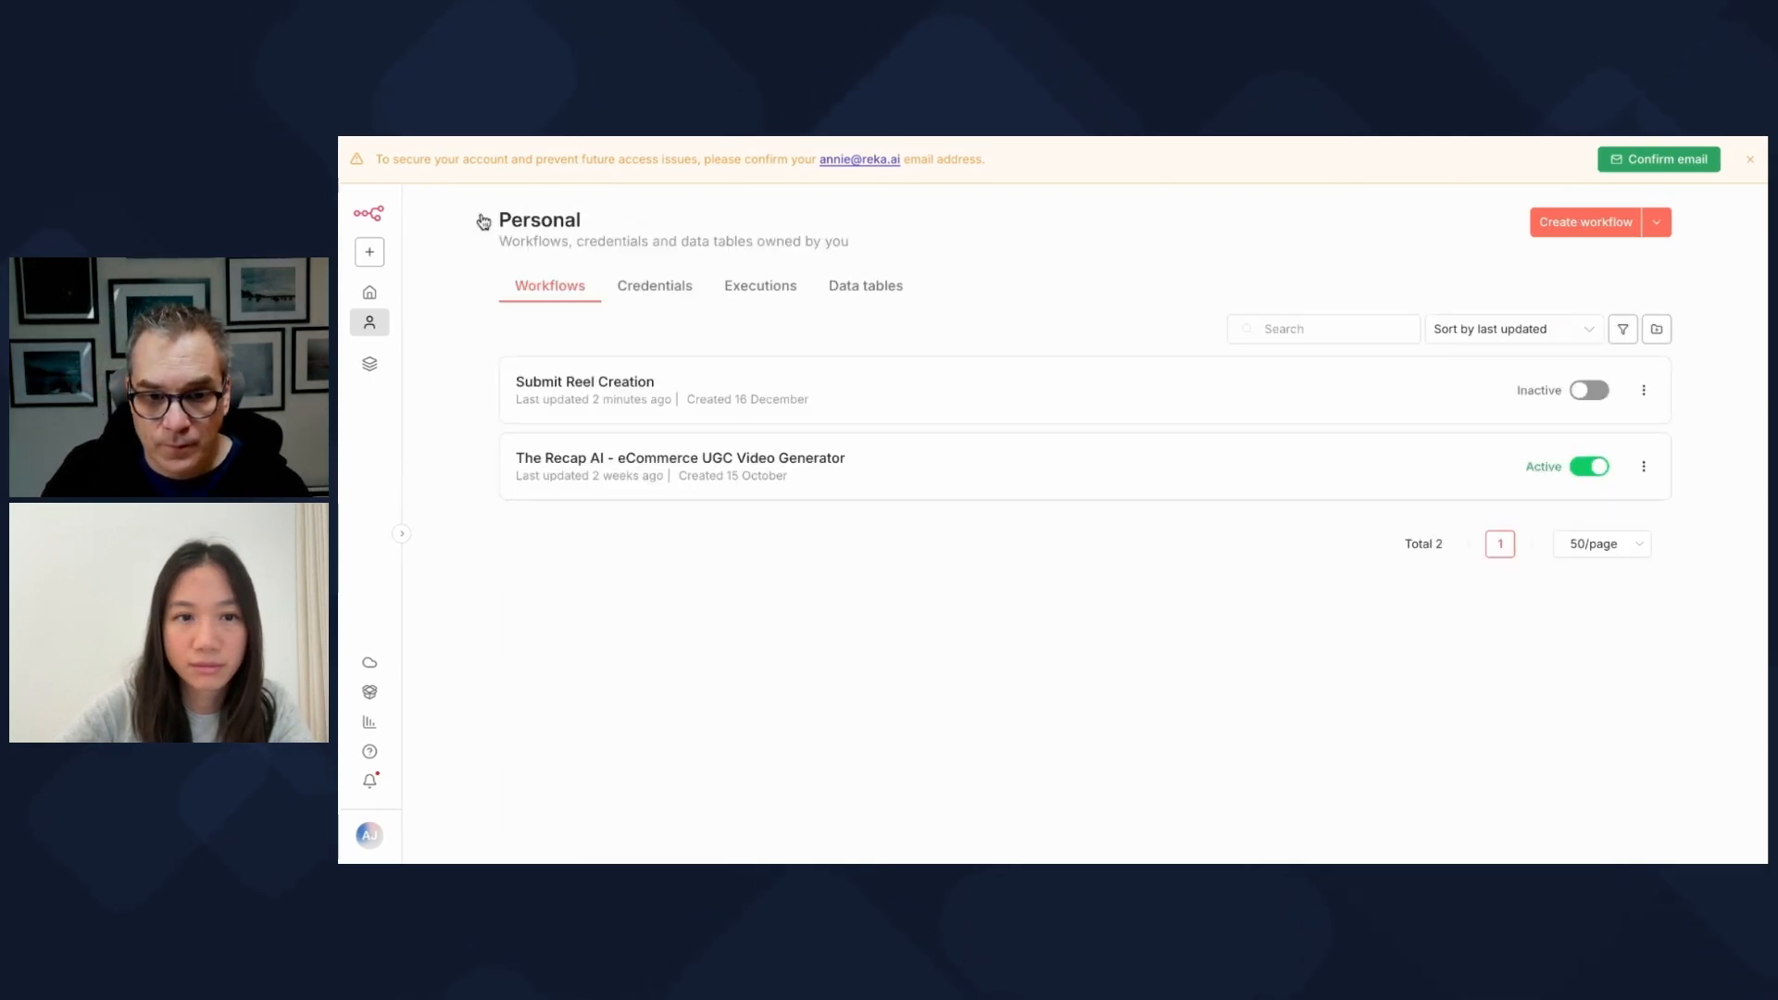
pyautogui.click(625, 380)
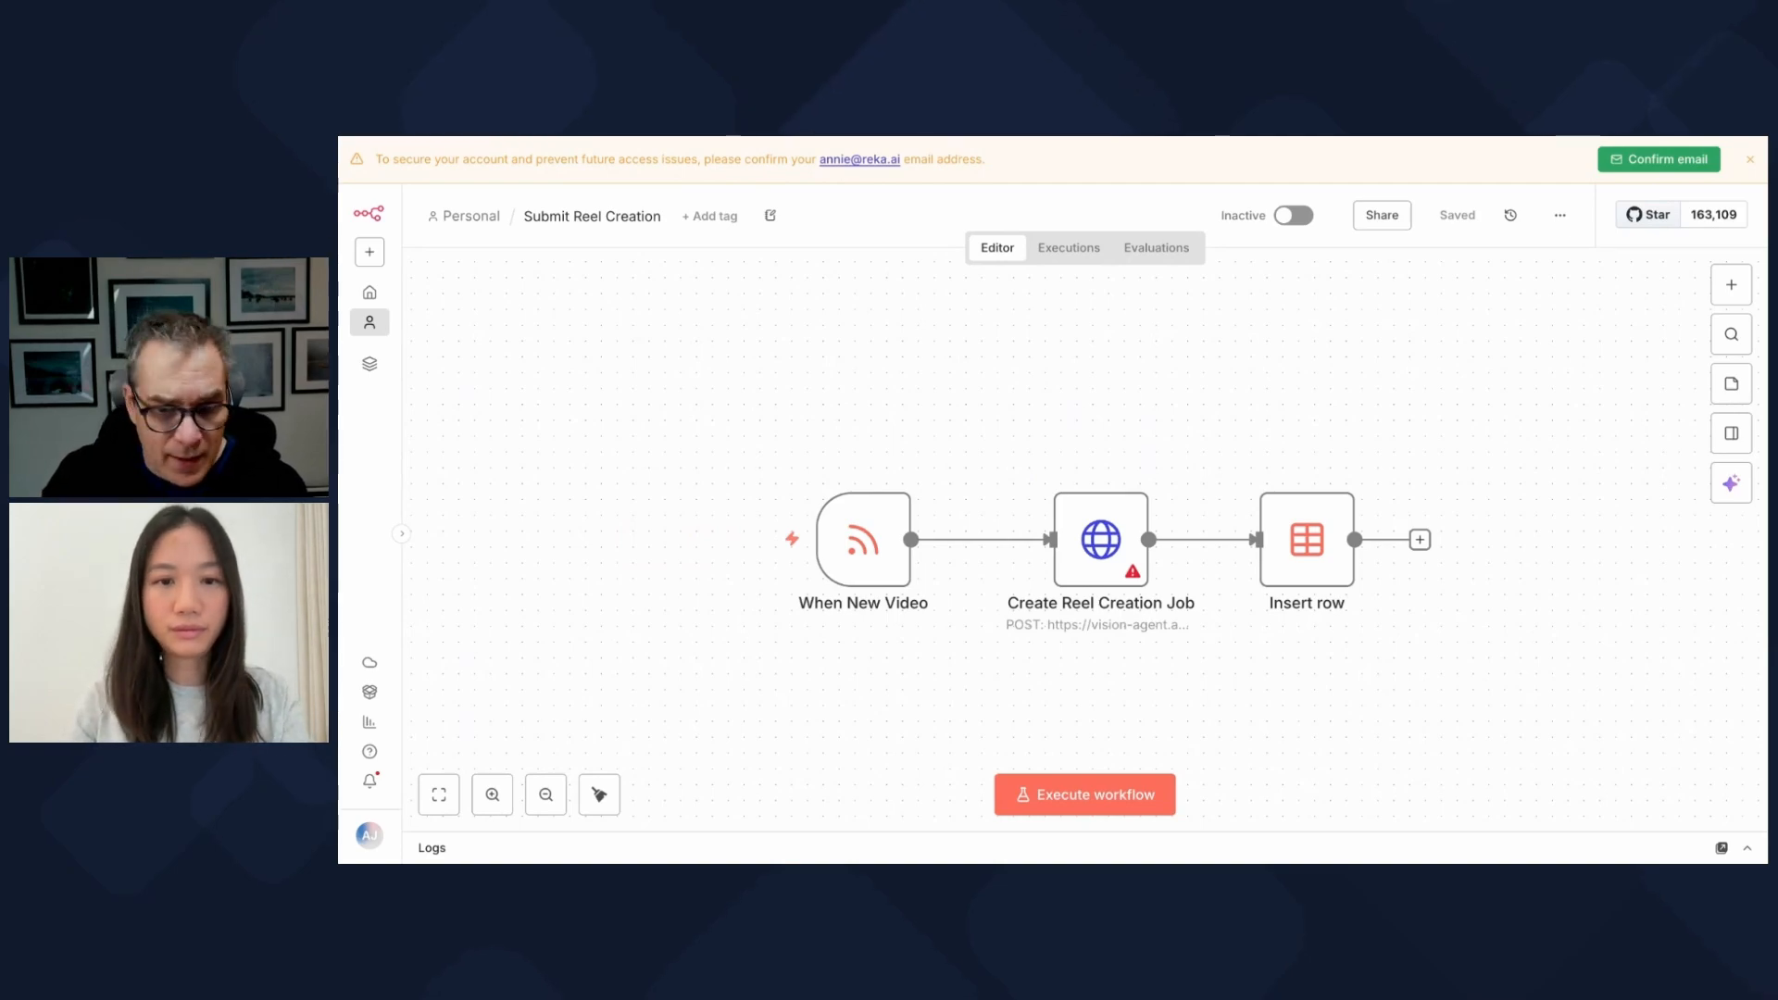
pyautogui.moveTo(866, 565)
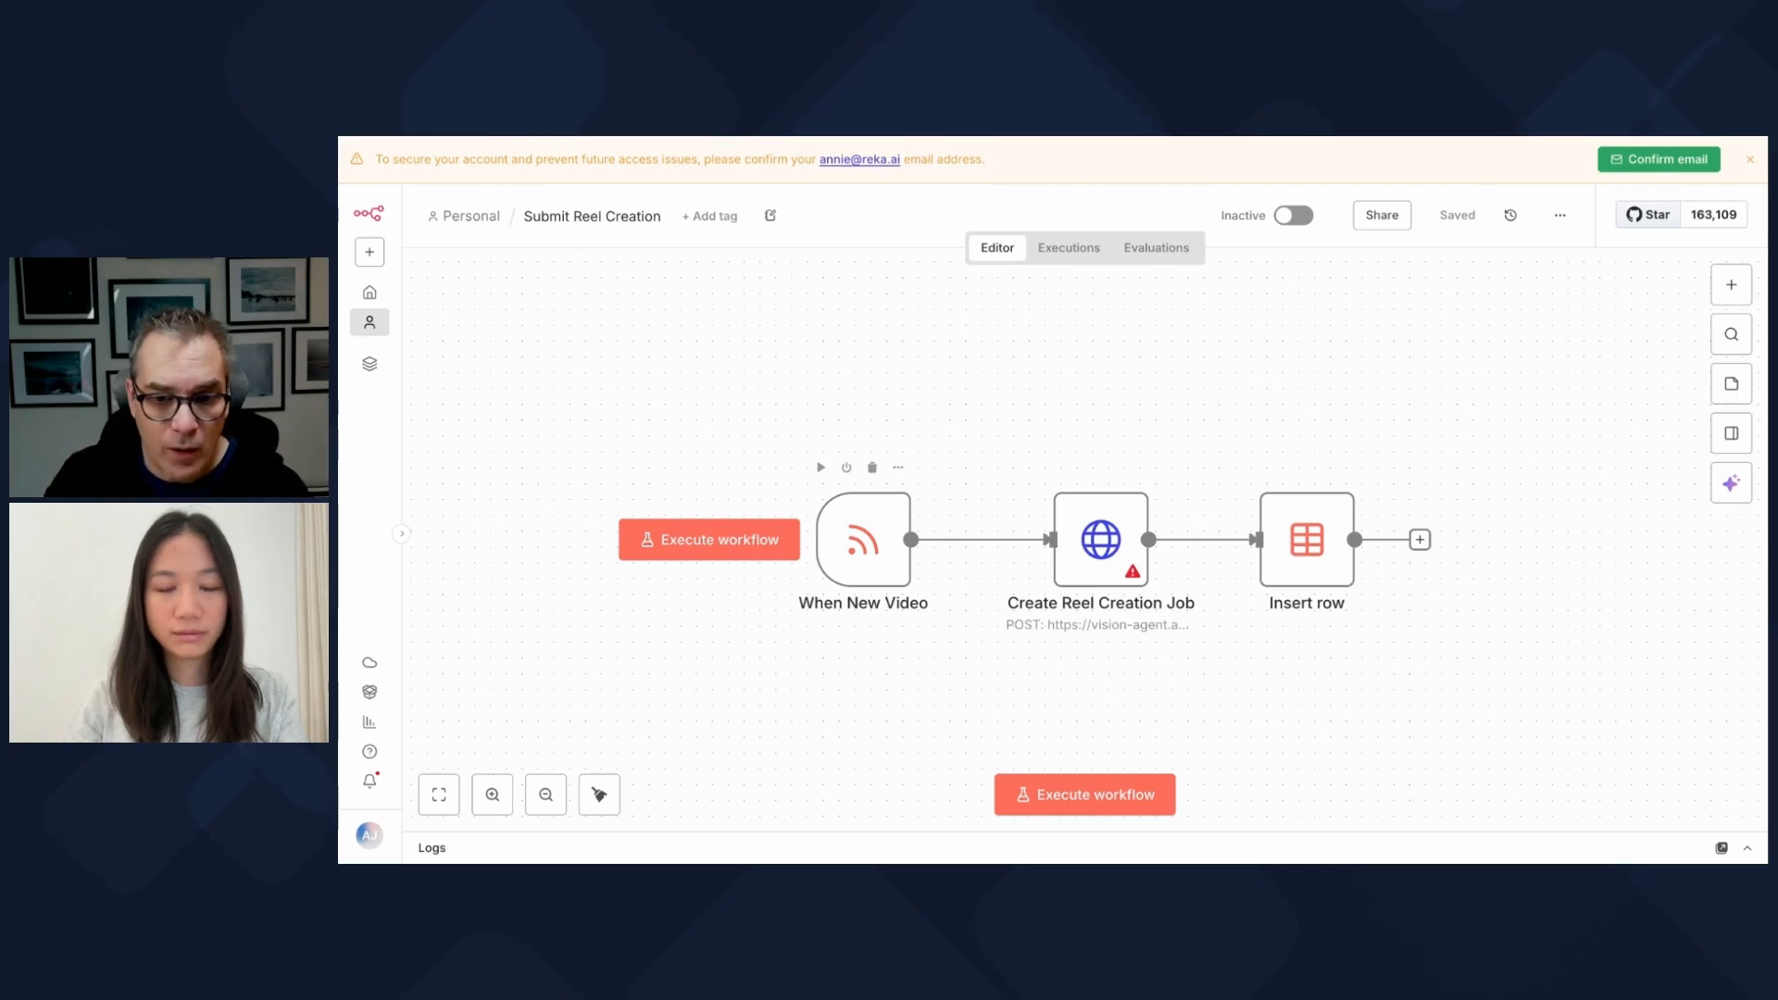
pyautogui.click(864, 556)
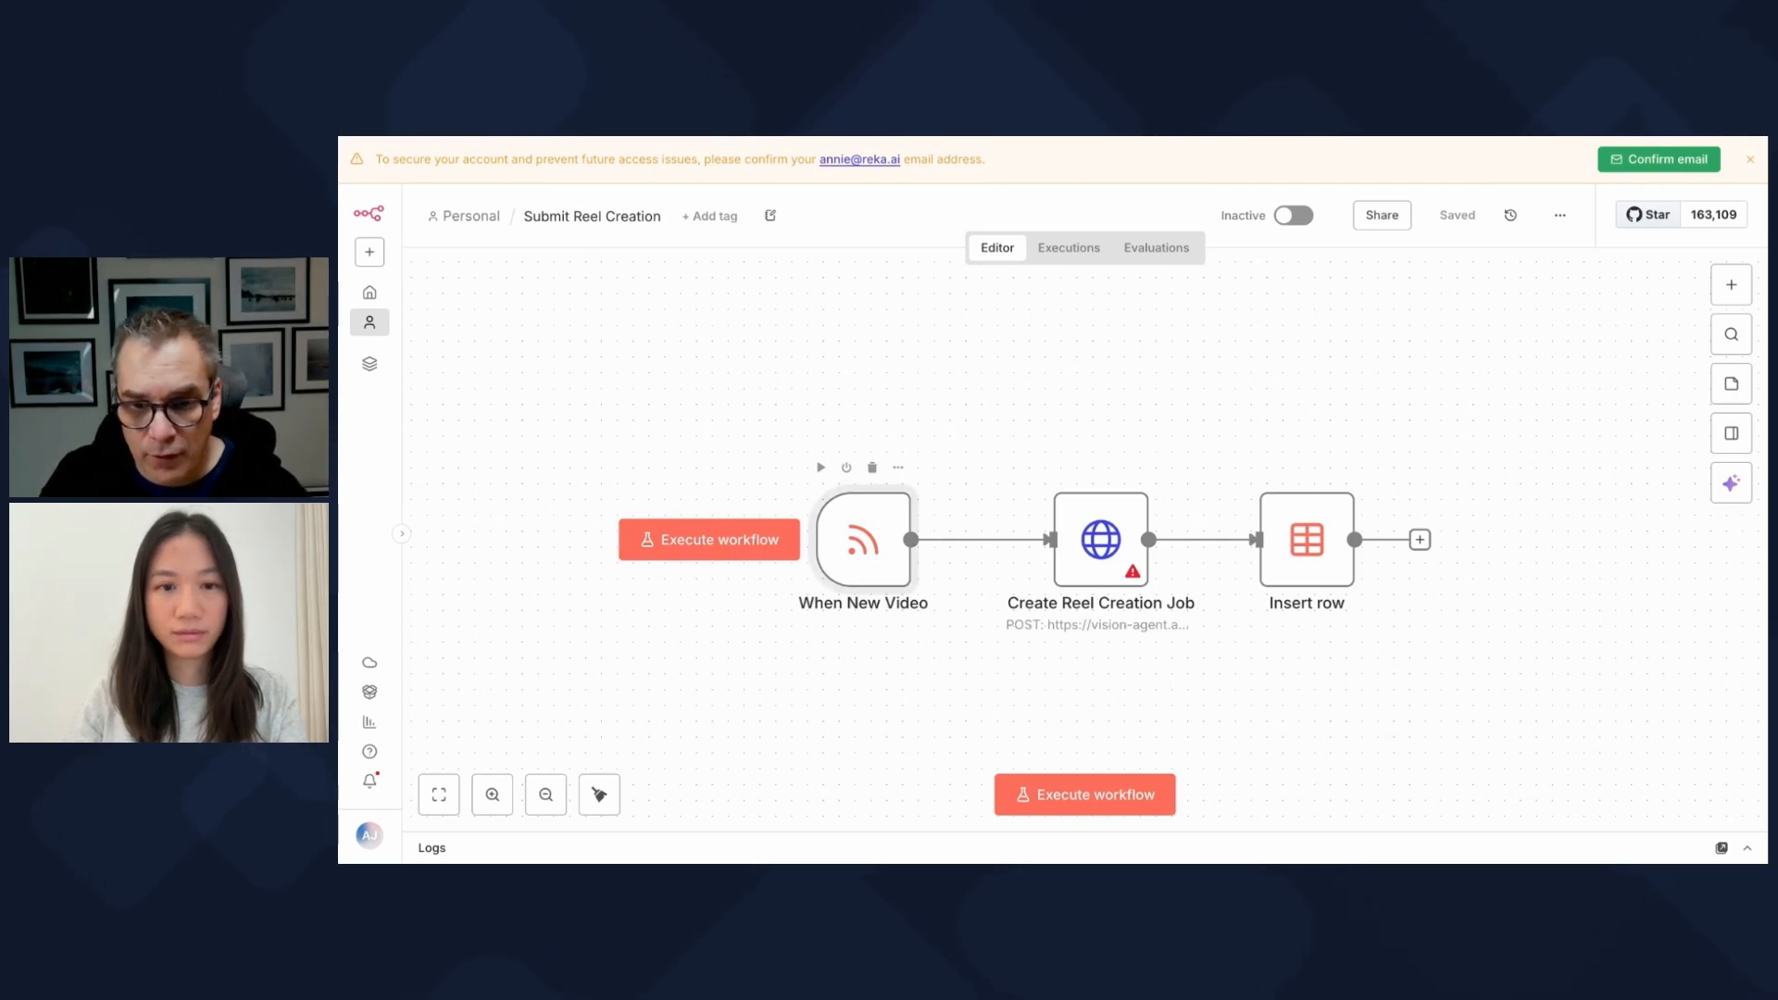
pyautogui.doubleClick(865, 546)
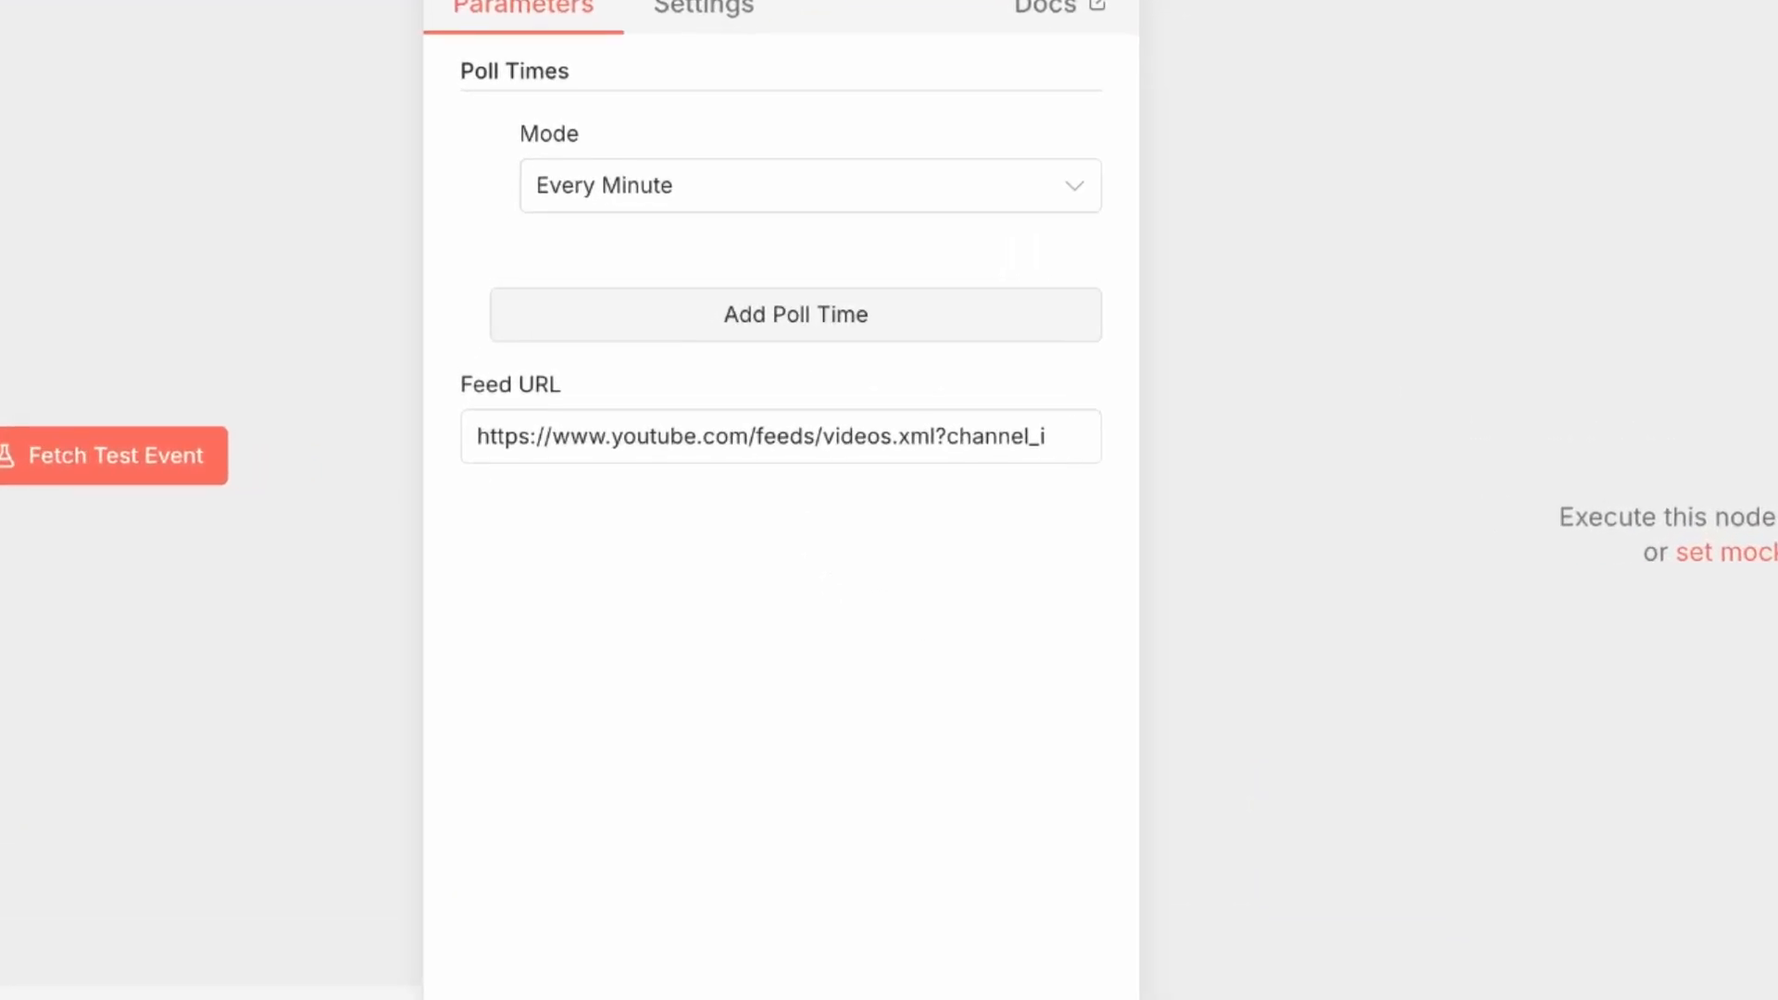
# Step: Paste the new channel ID into the Feed URL, then open Create Reel Creation Job's credentials
pyautogui.click(1000, 436)
pyautogui.moveTo(972, 437); pyautogui.dragTo(1068, 436)
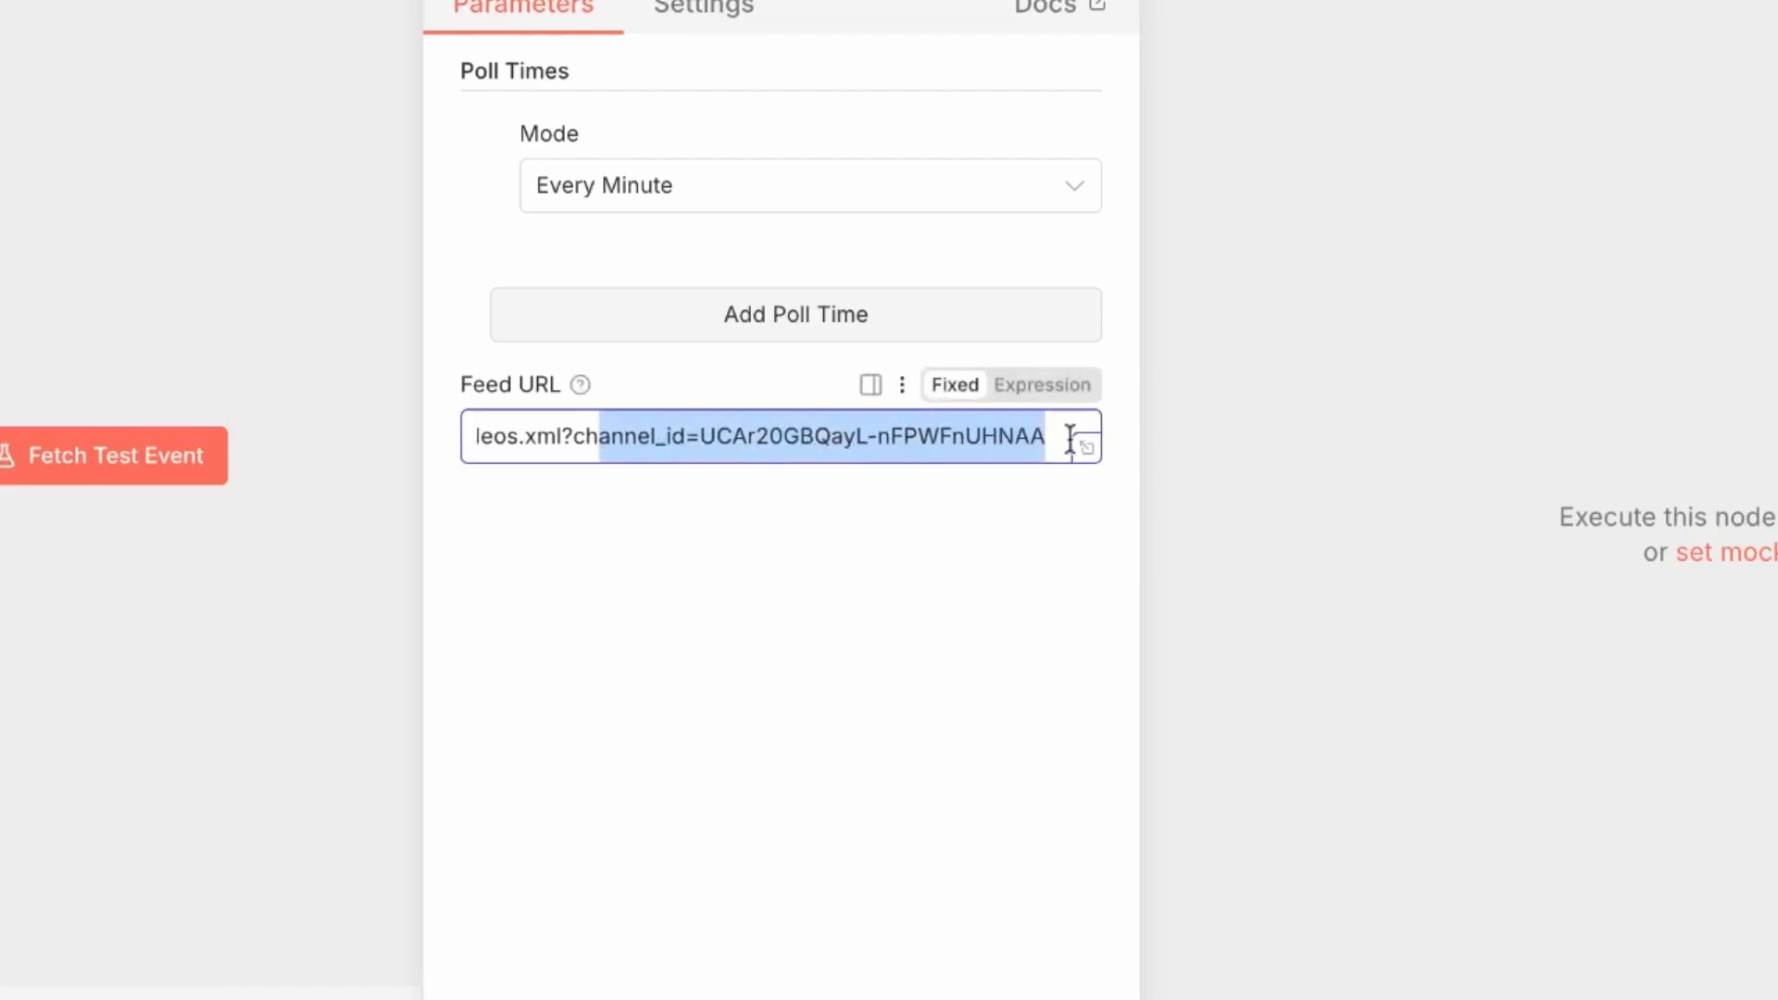
pyautogui.click(908, 444)
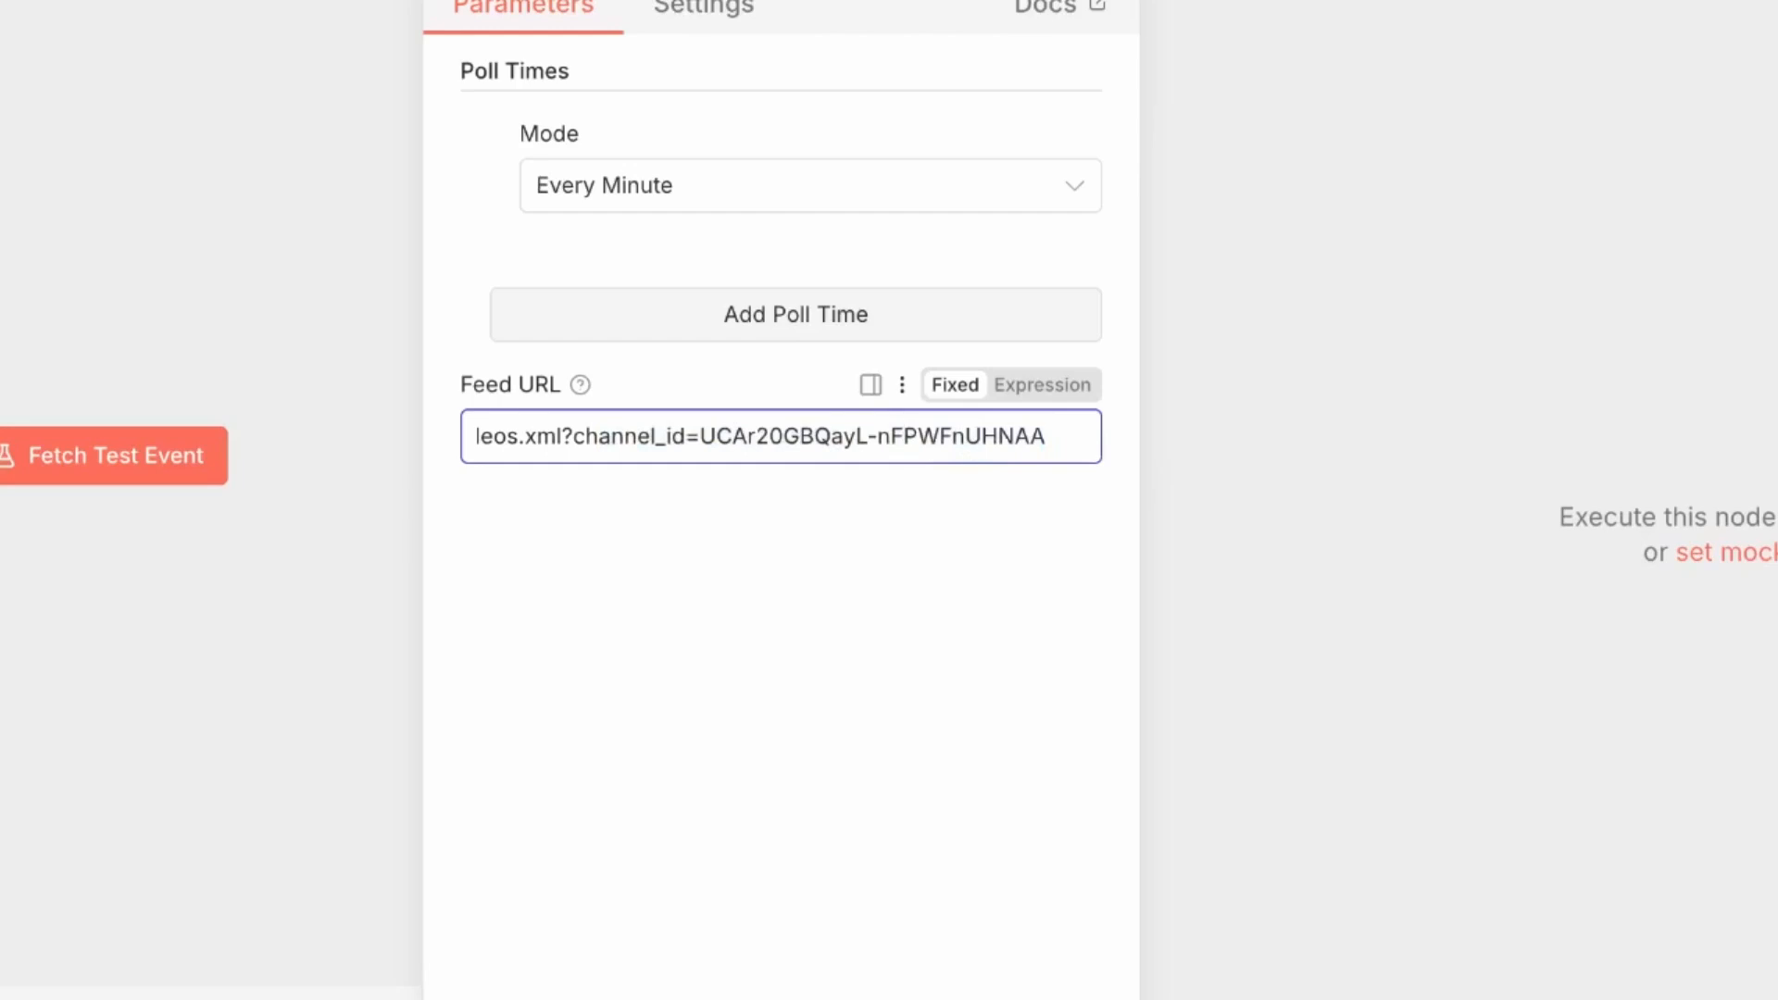
pyautogui.click(889, 574)
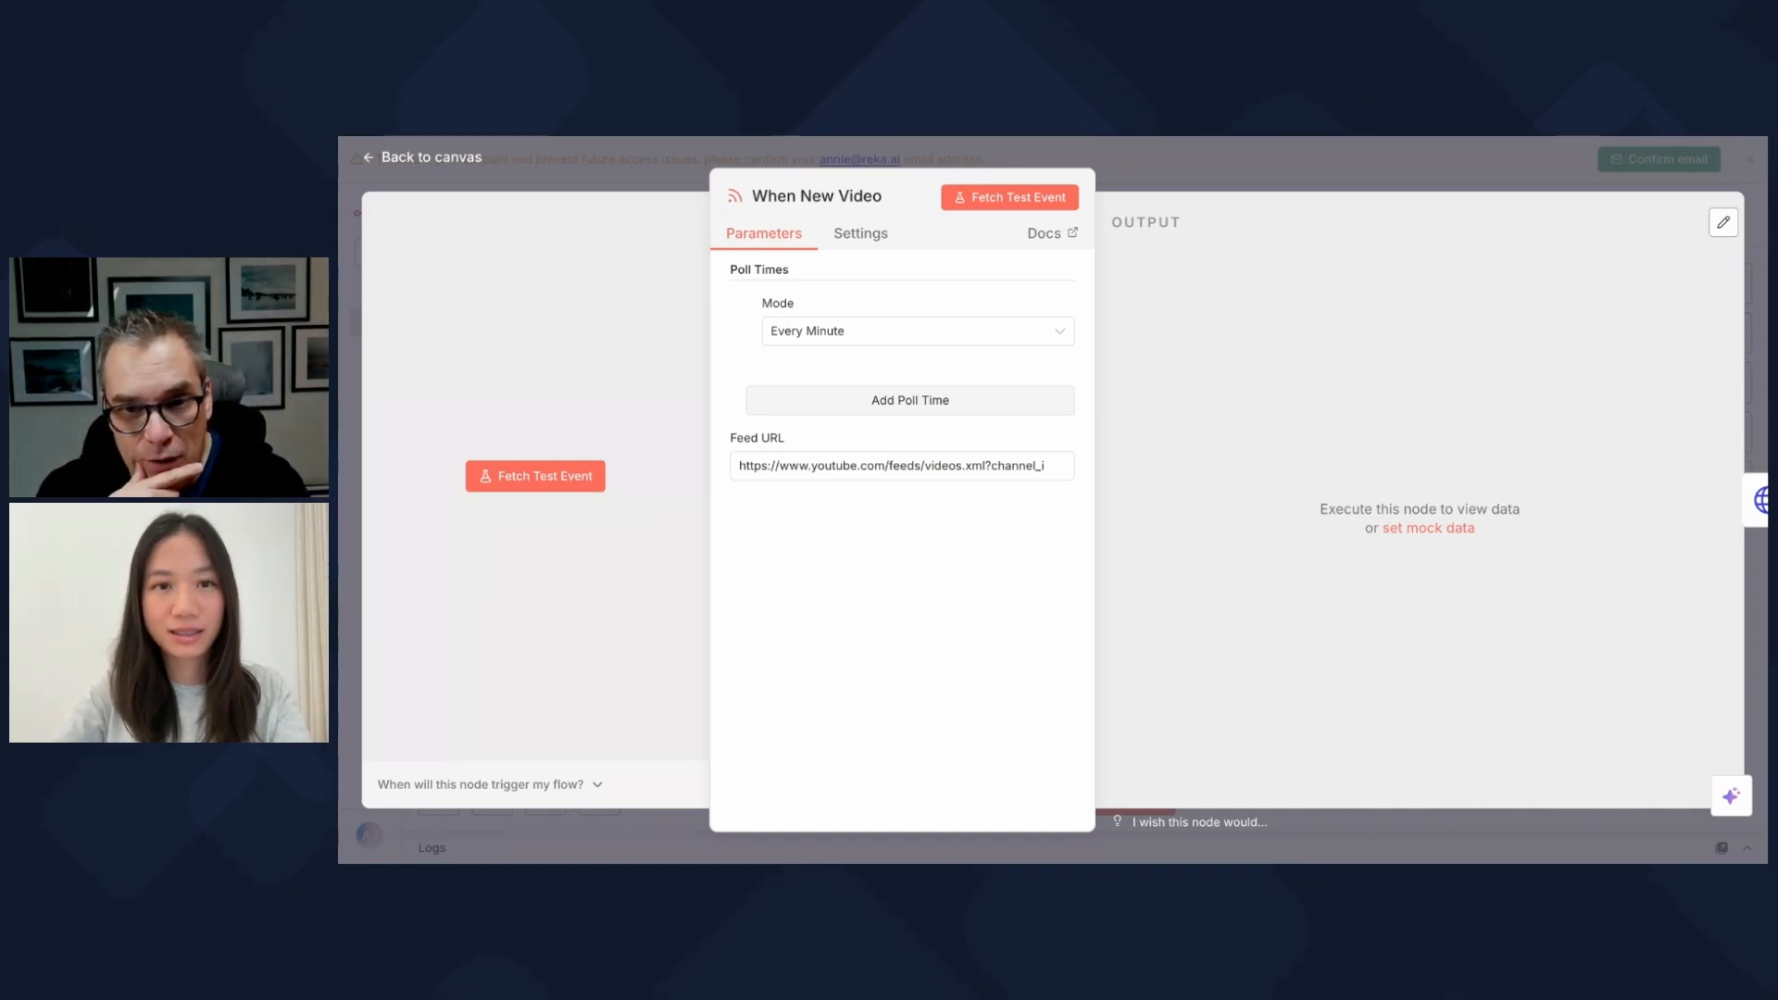
pyautogui.click(877, 463)
pyautogui.click(877, 466)
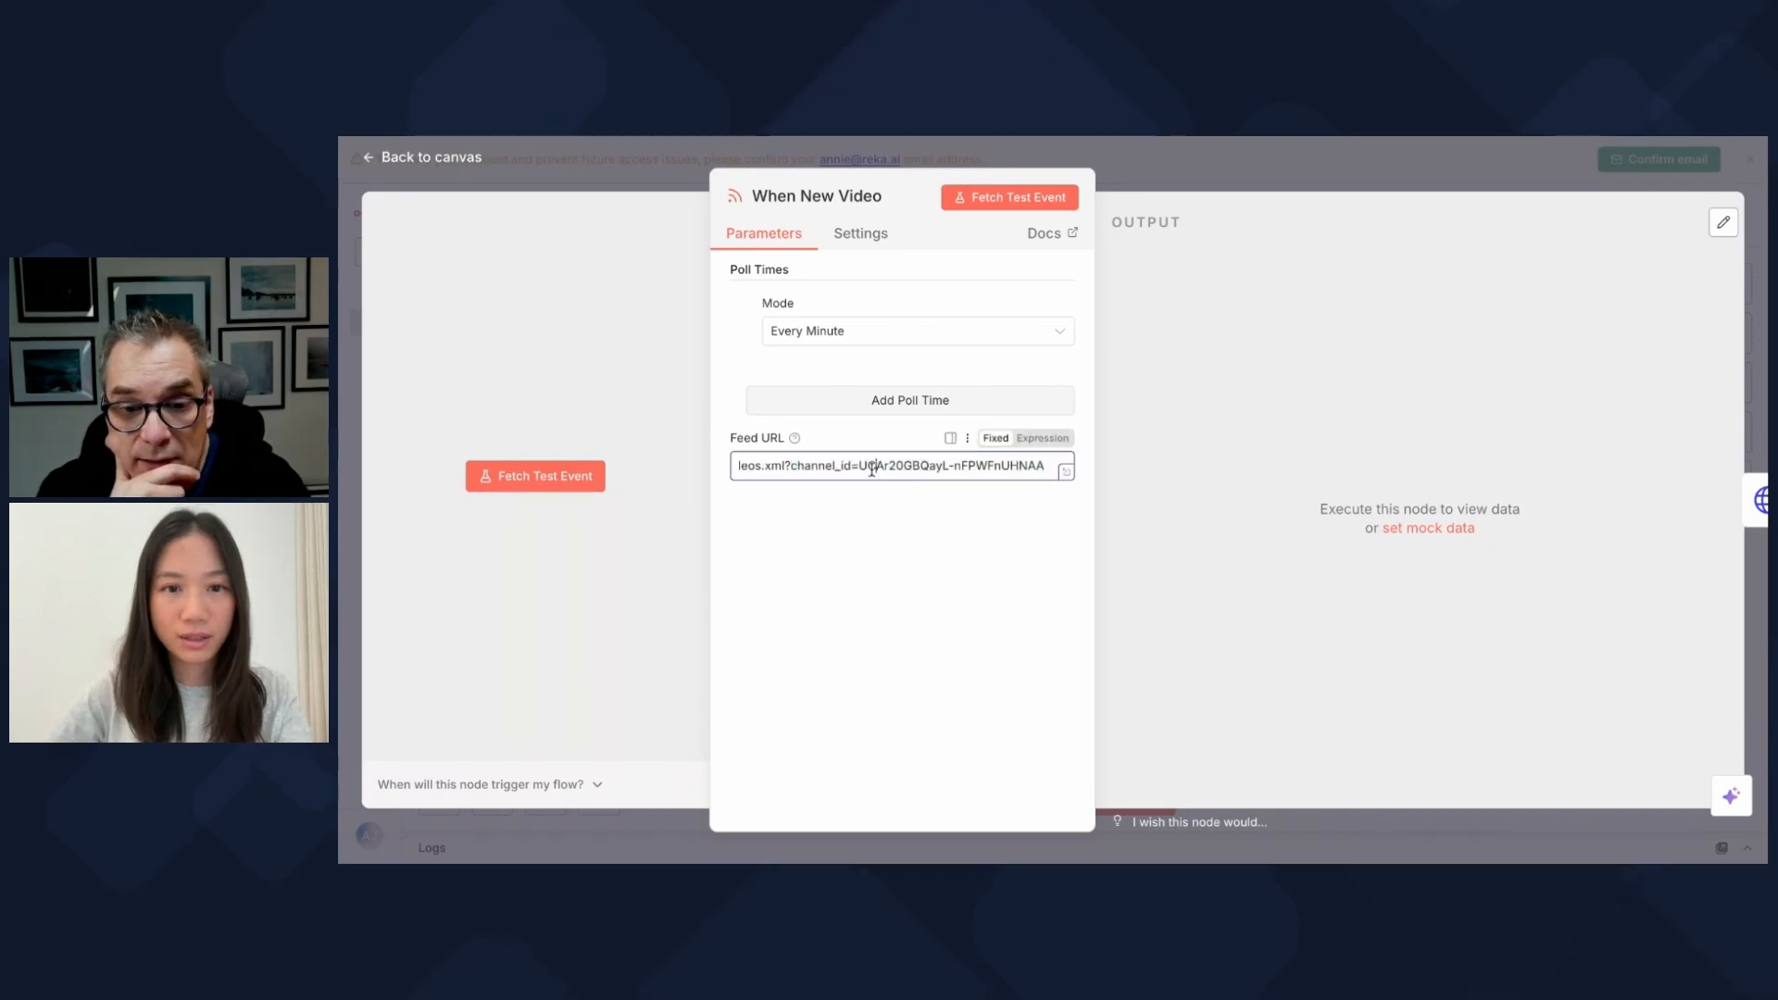
pyautogui.moveTo(860, 467); pyautogui.dragTo(1066, 482)
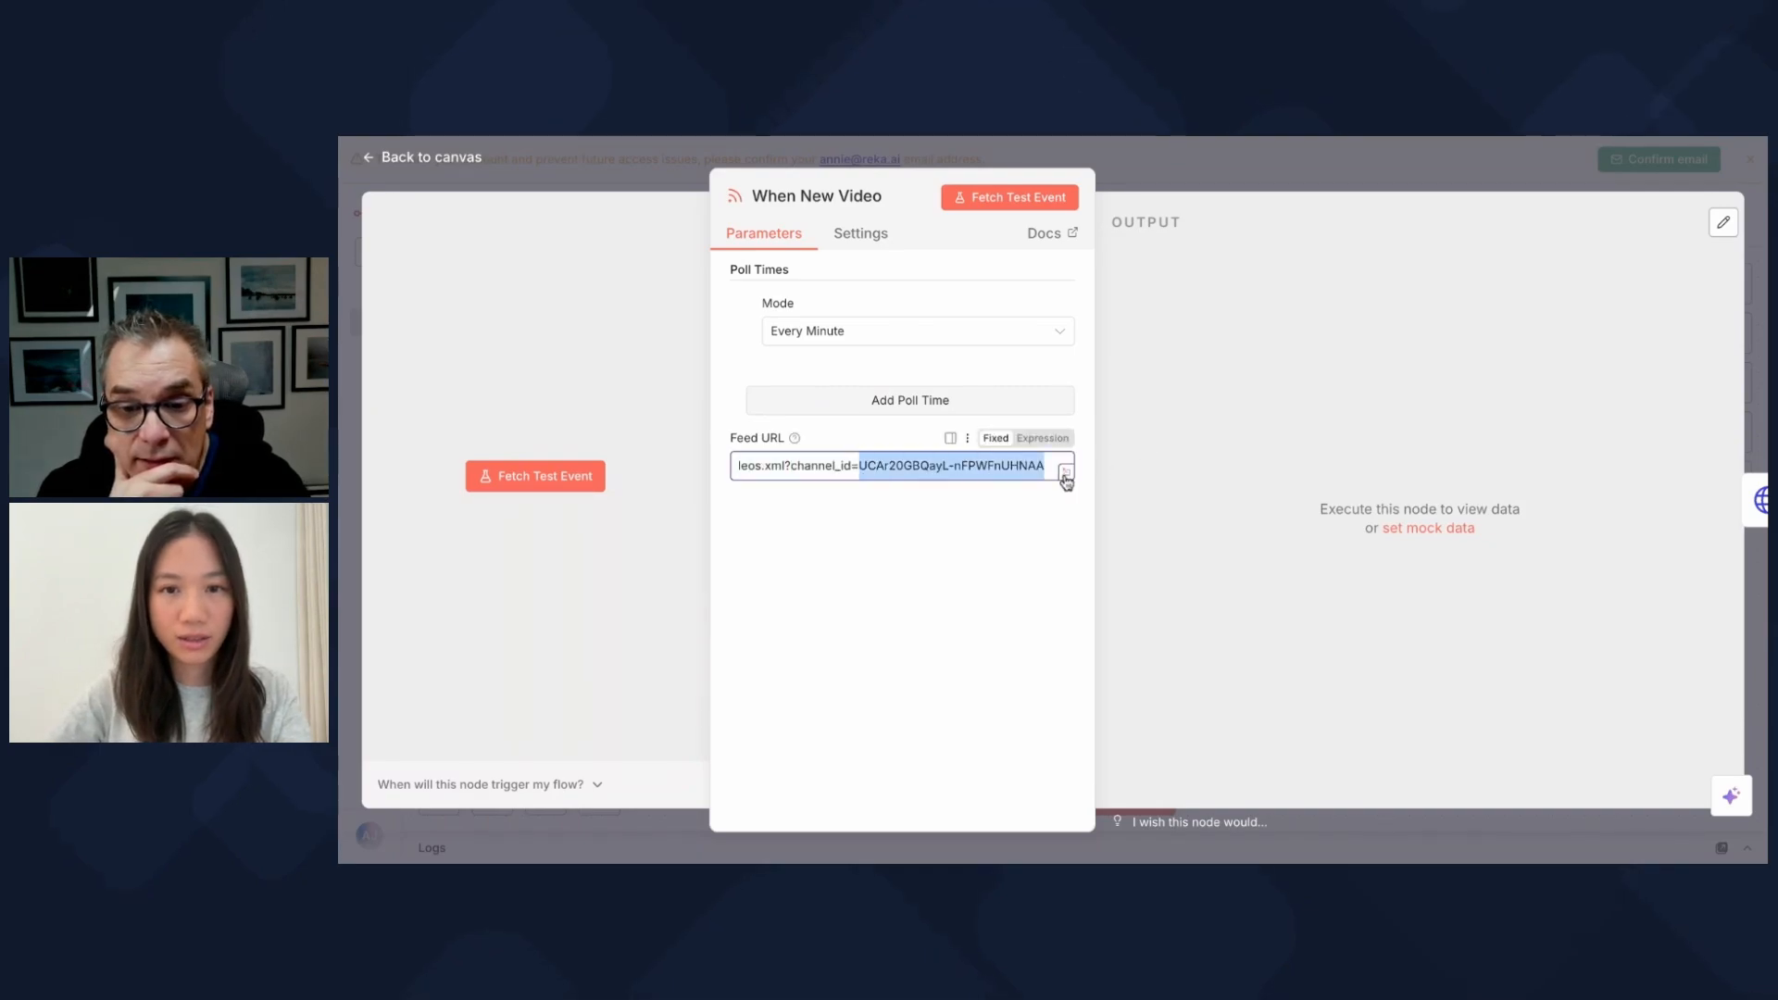
pyautogui.press('super+v')
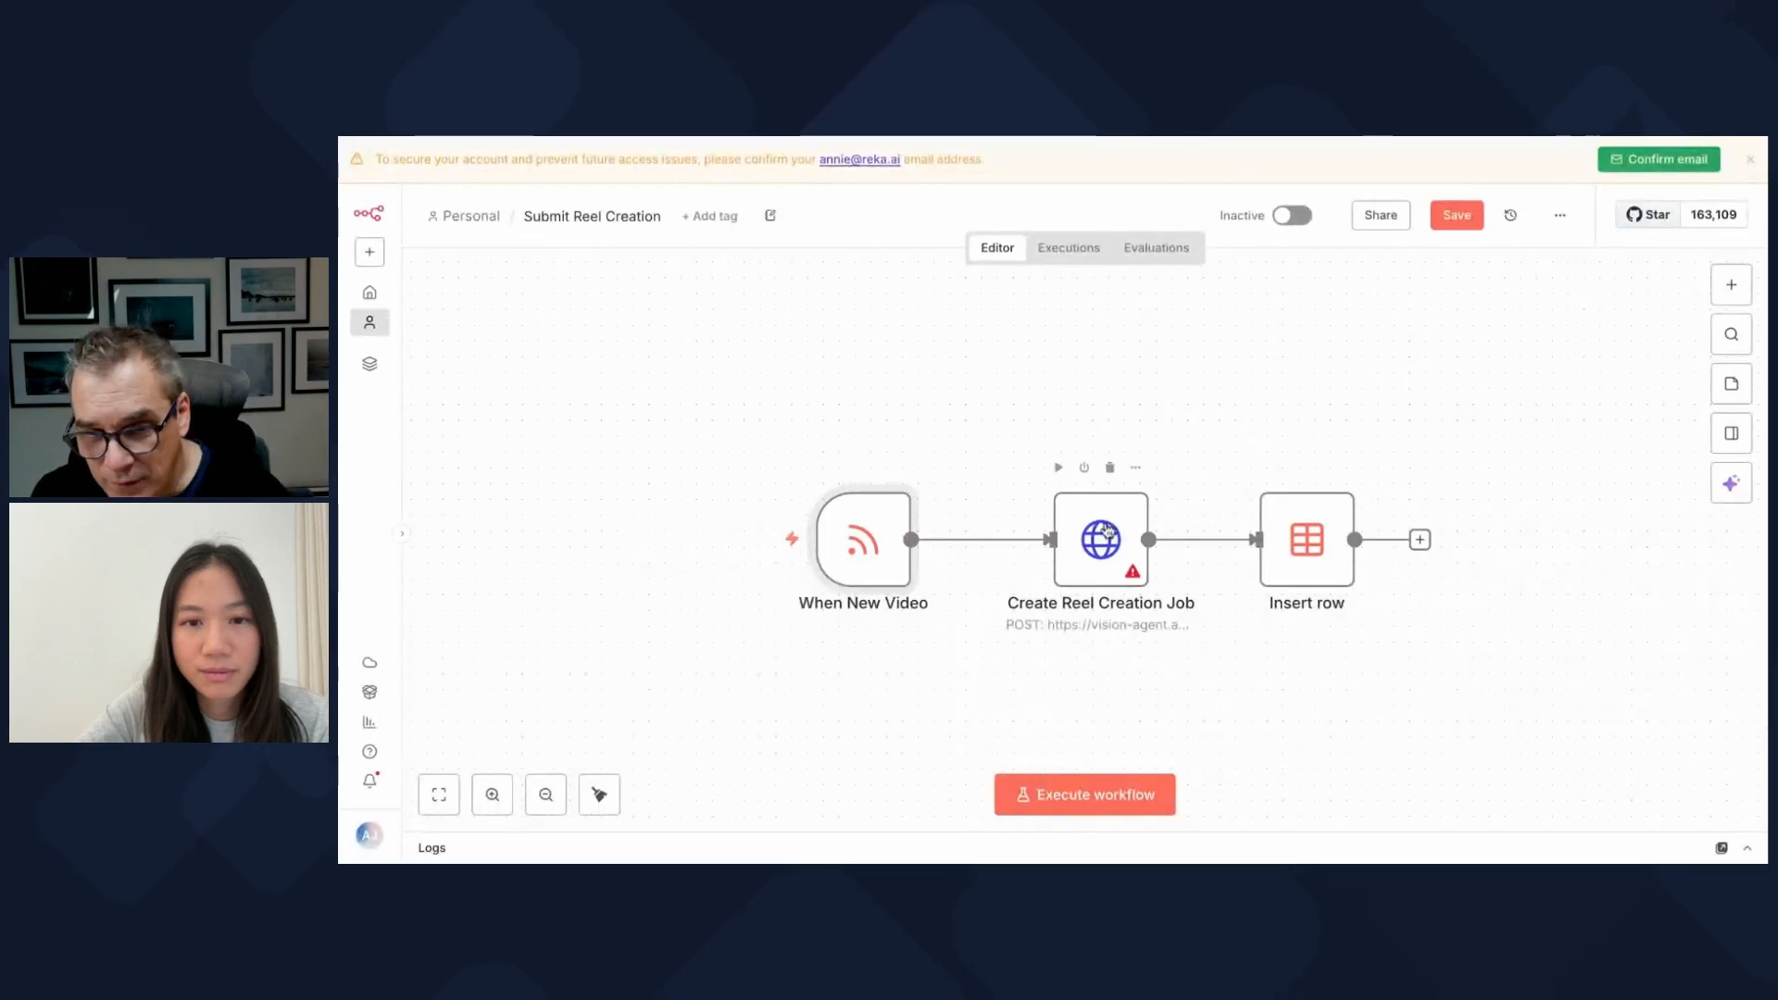
pyautogui.doubleClick(1142, 560)
pyautogui.click(1146, 561)
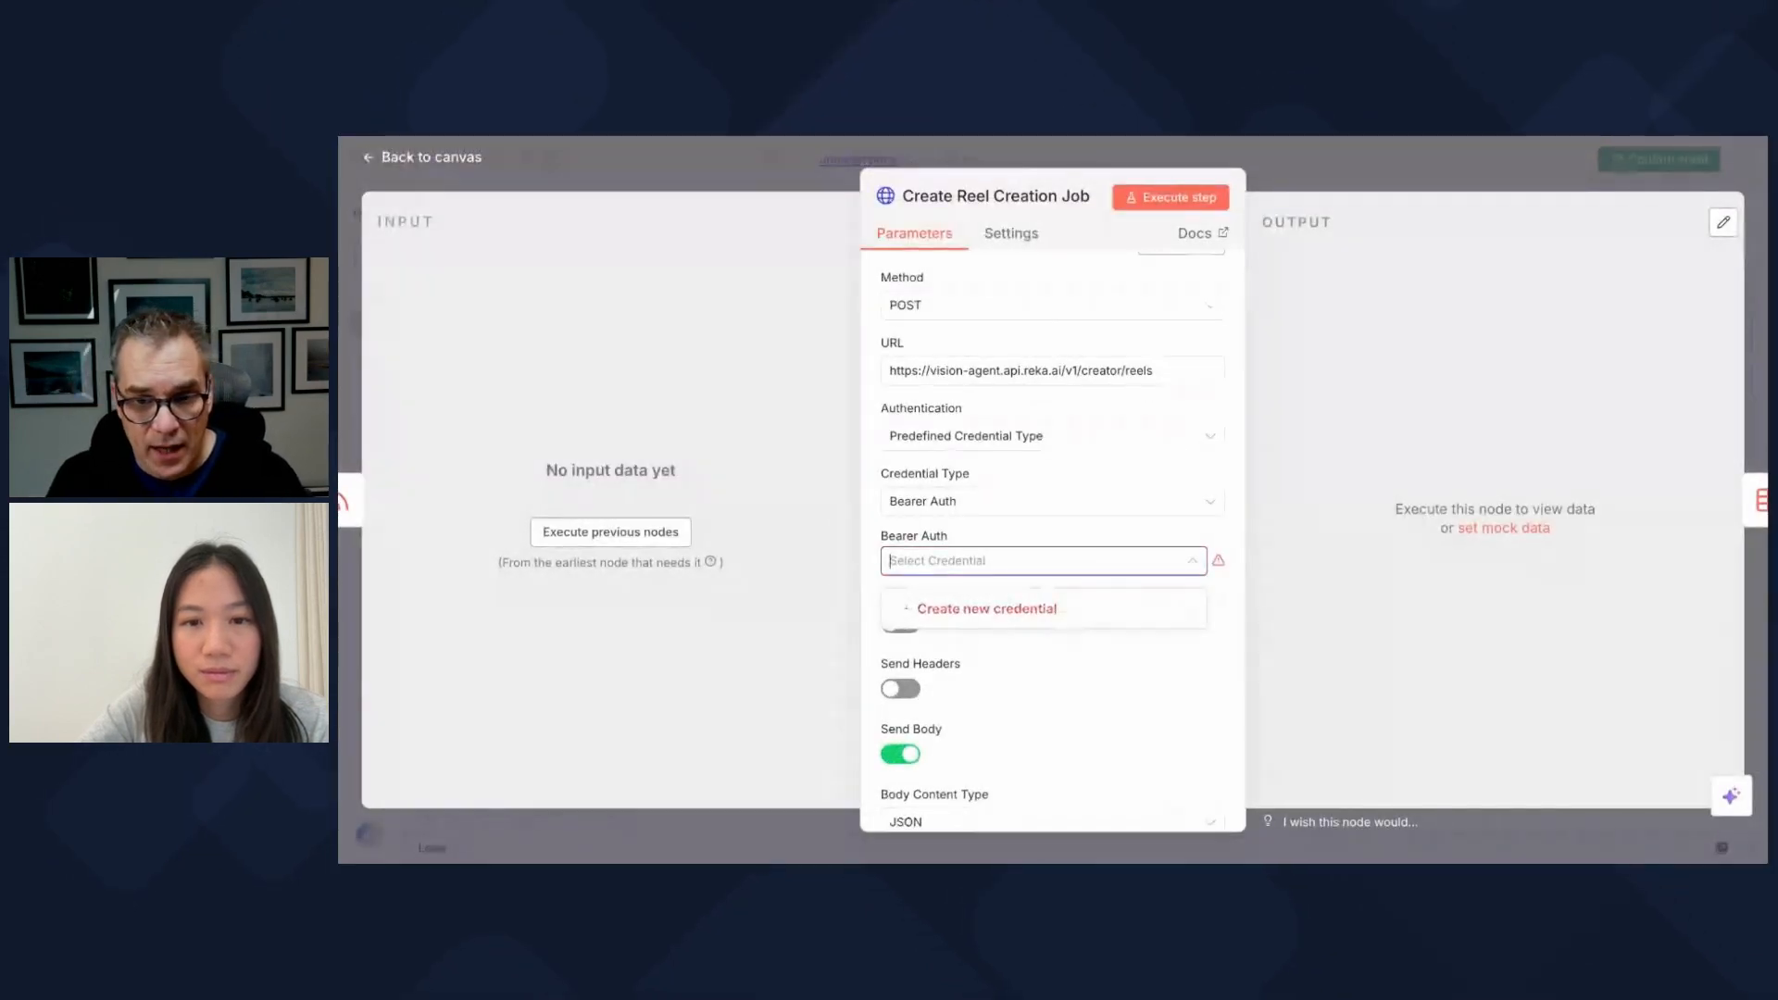
pyautogui.click(1089, 721)
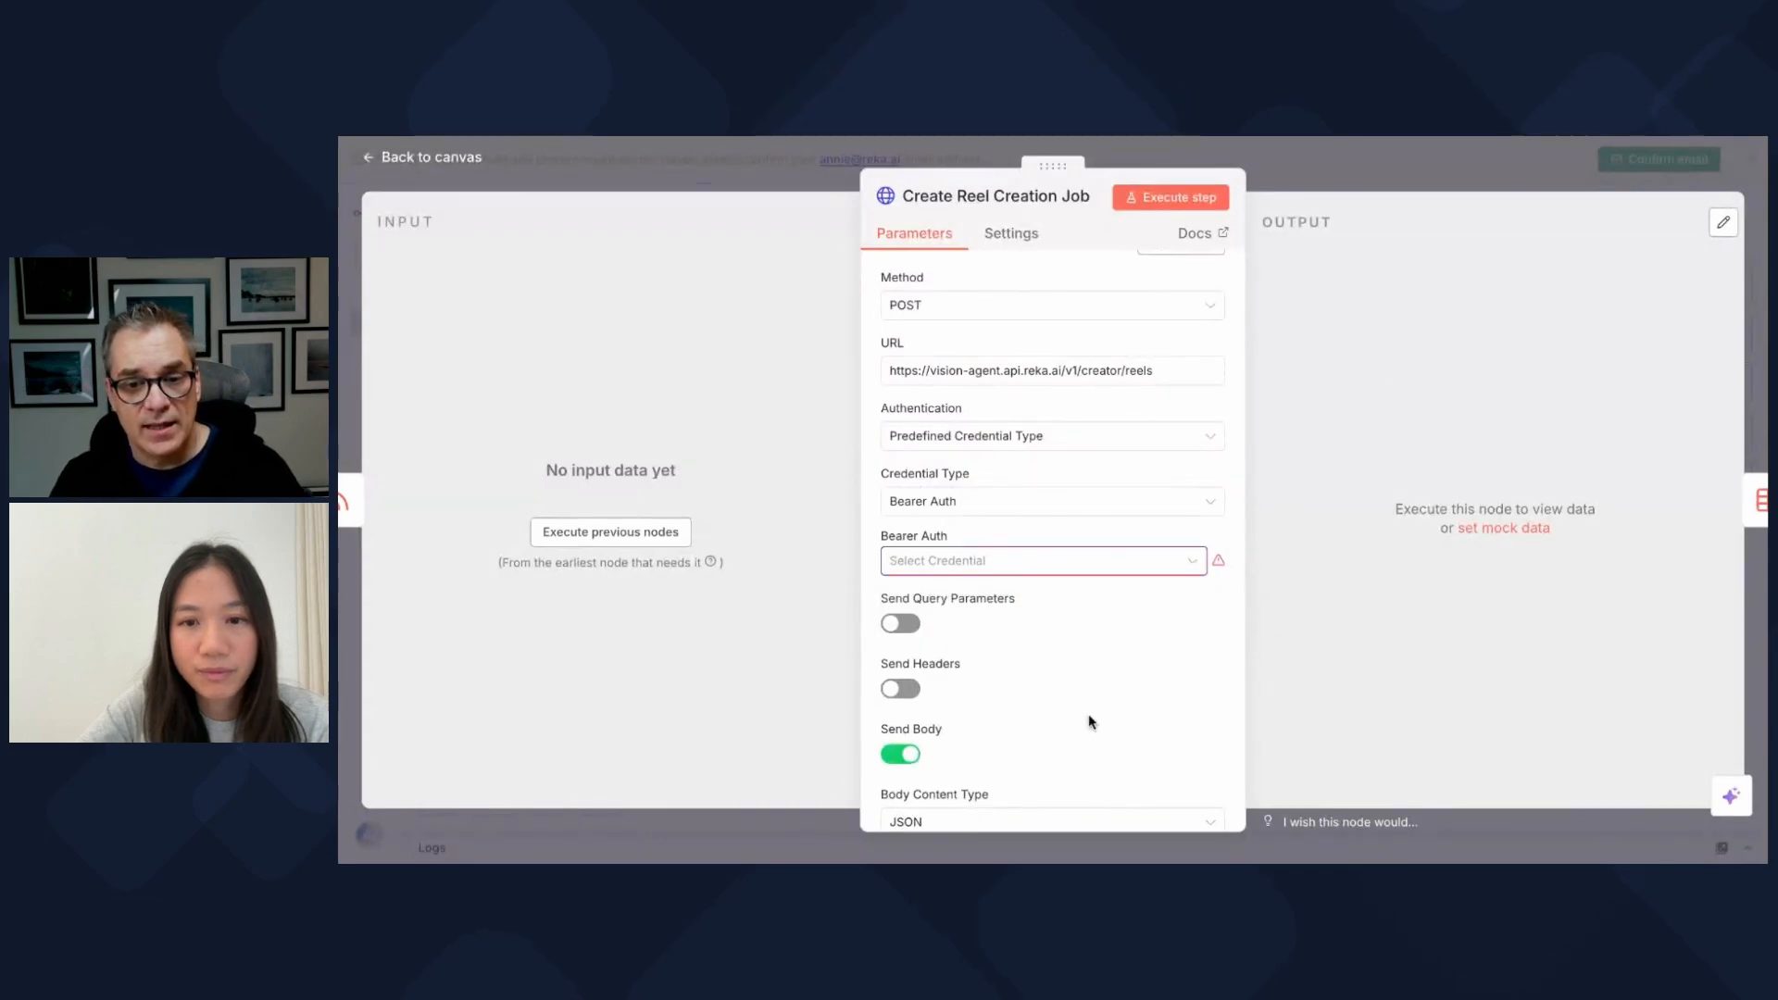
pyautogui.scroll(-1, 1127, 602)
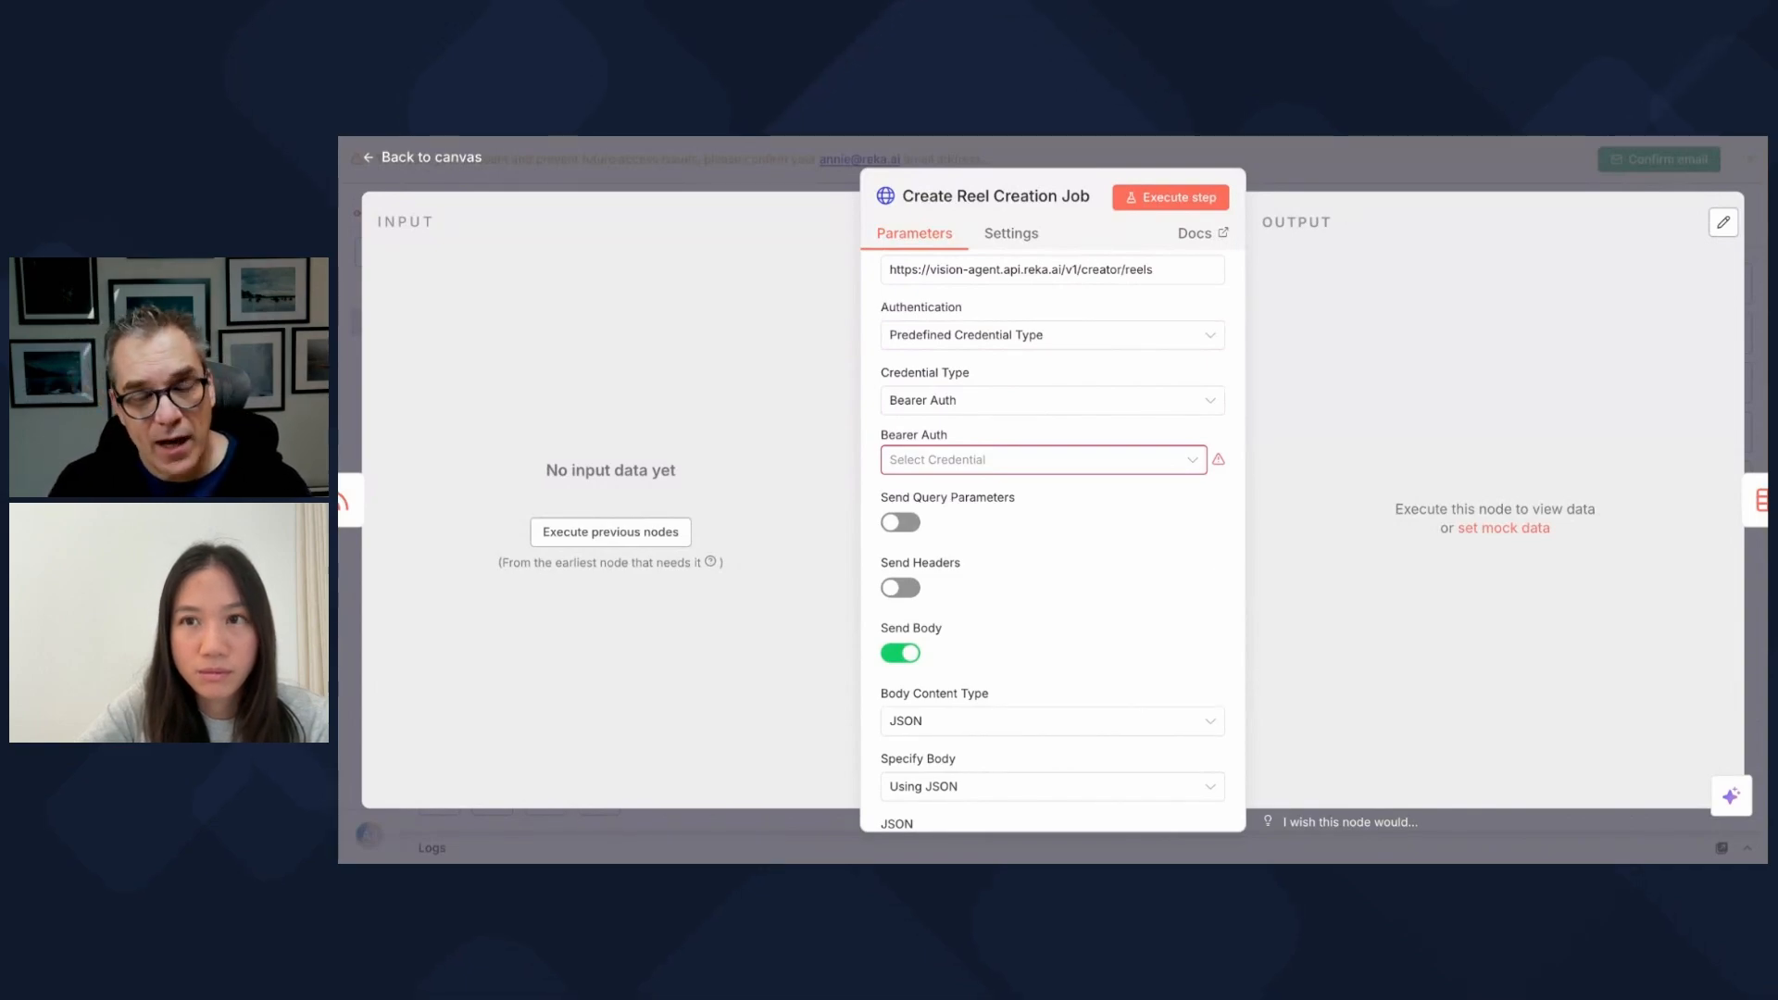
pyautogui.click(1008, 463)
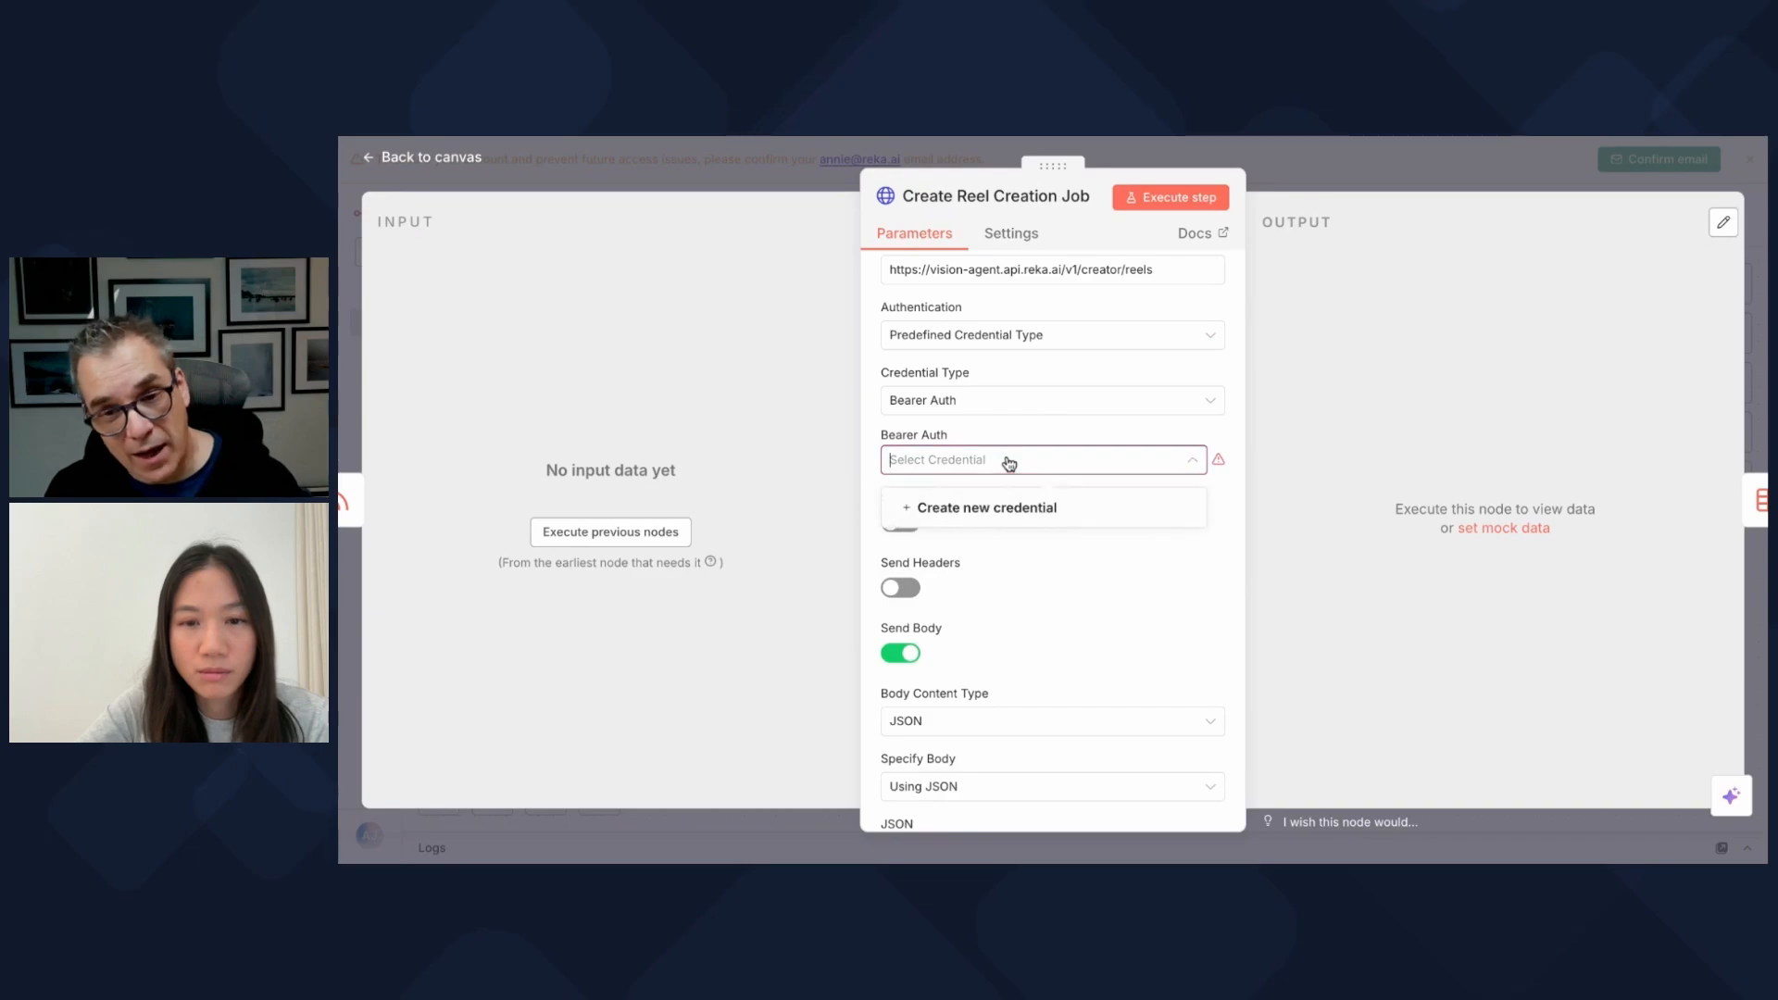
# Step: Create a new Bearer Auth credential with the Reka API key pasted as its bearer token
pyautogui.click(990, 508)
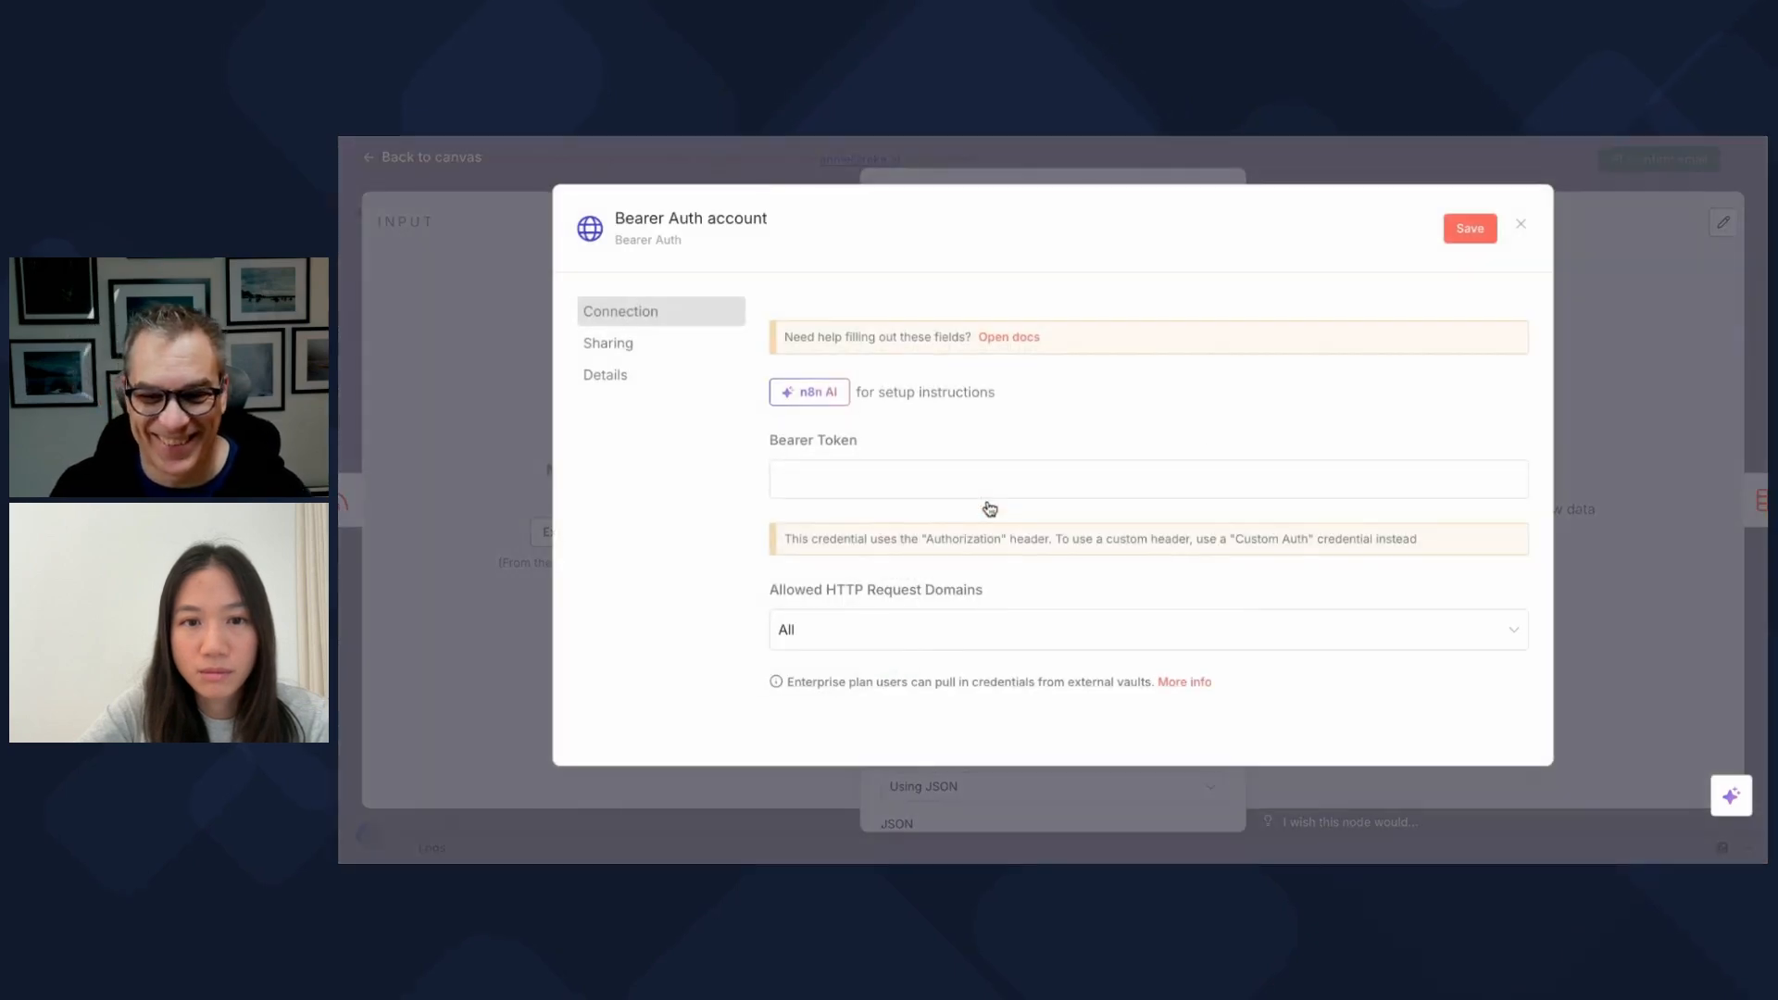
pyautogui.scroll(-1, 924, 505)
pyautogui.scroll(1, 924, 506)
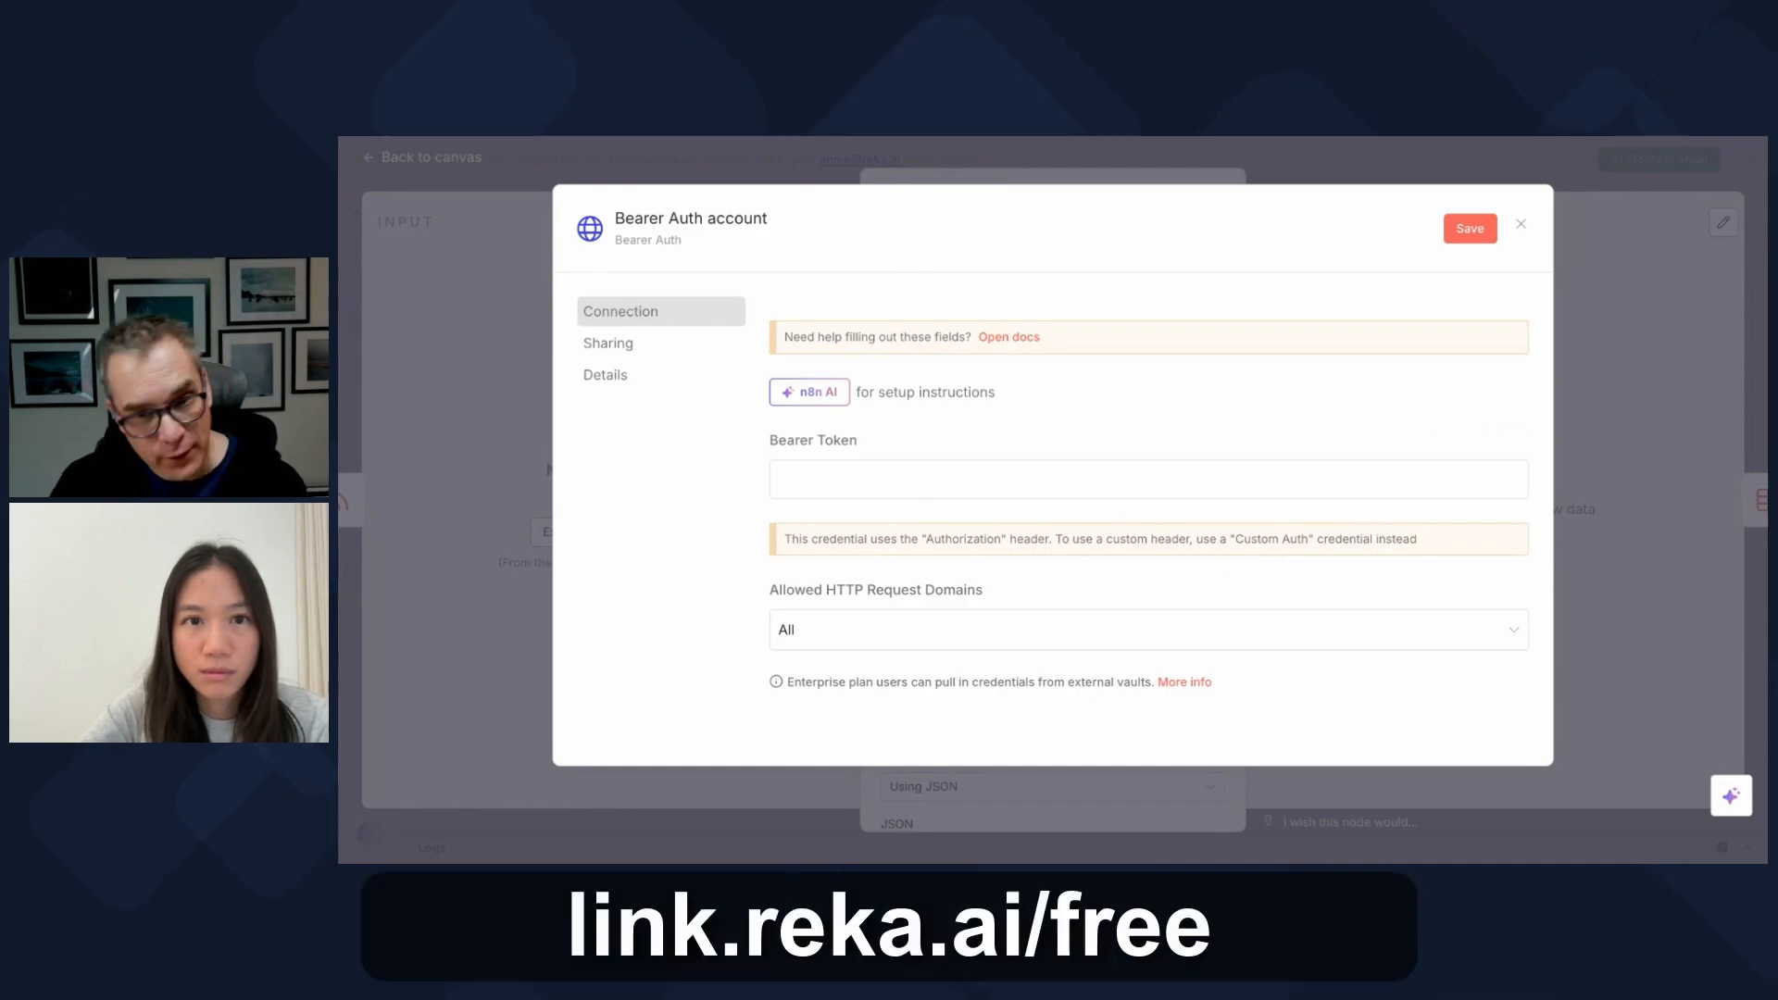
pyautogui.hotkey('ctrl', 'Tab')
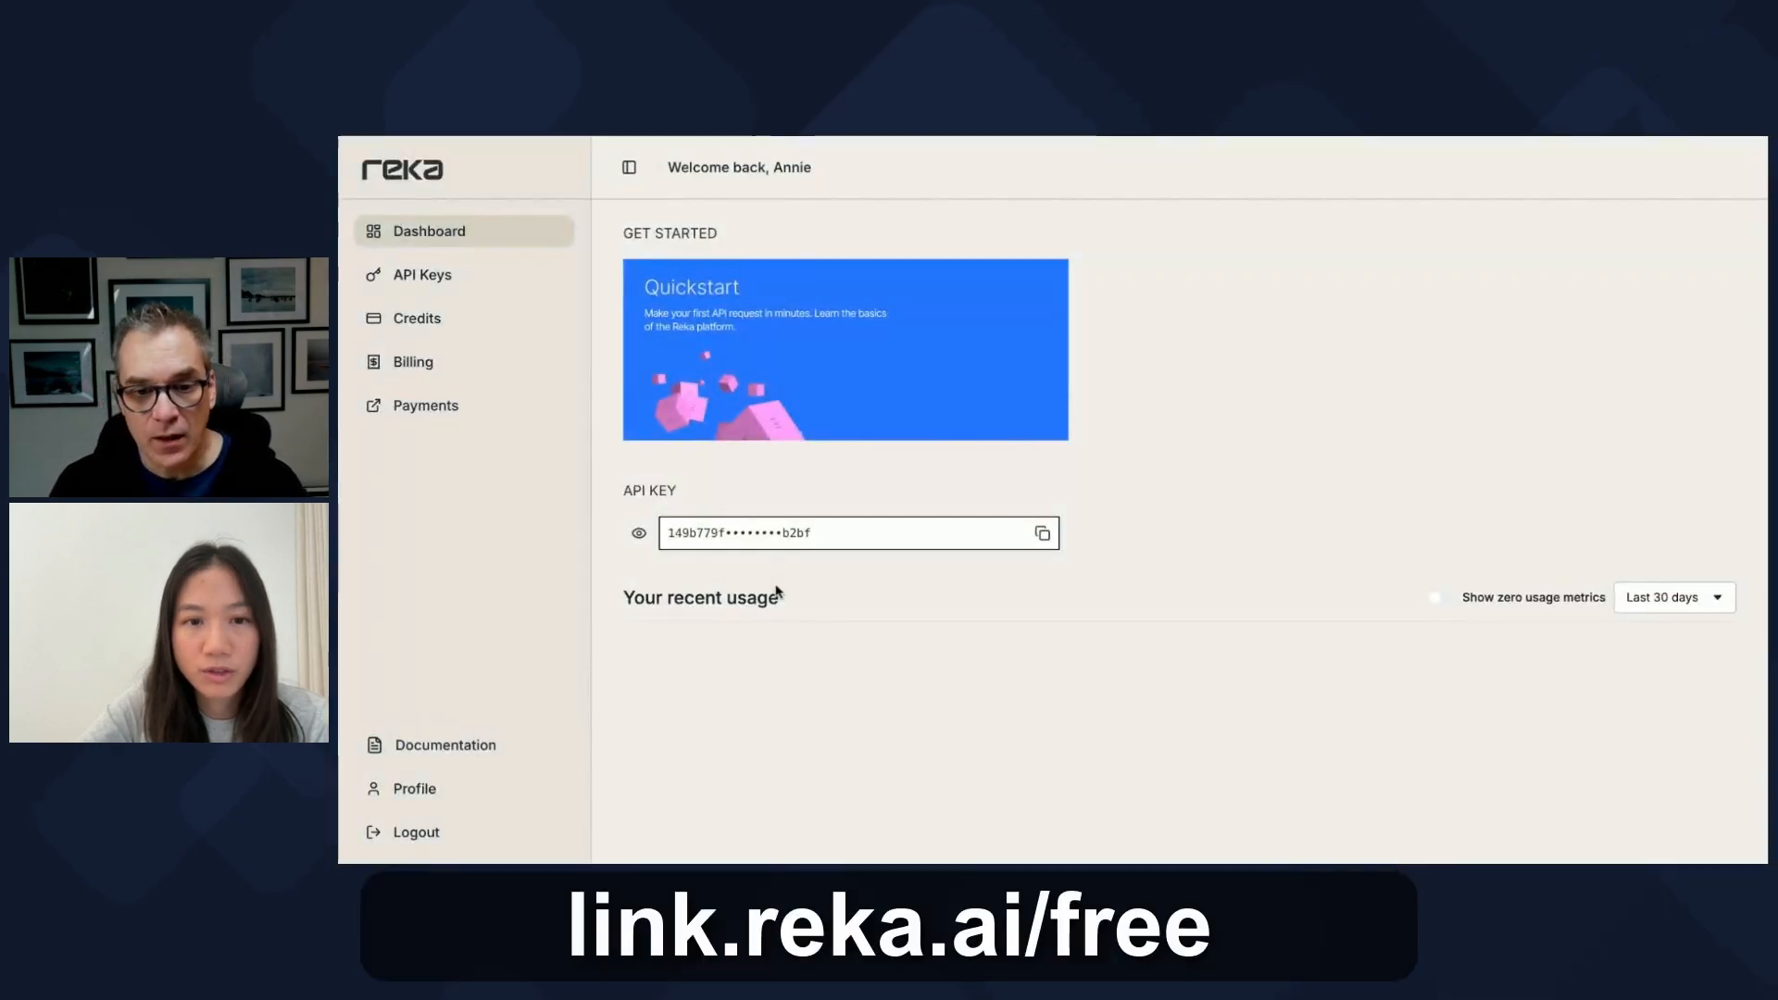
pyautogui.click(1042, 533)
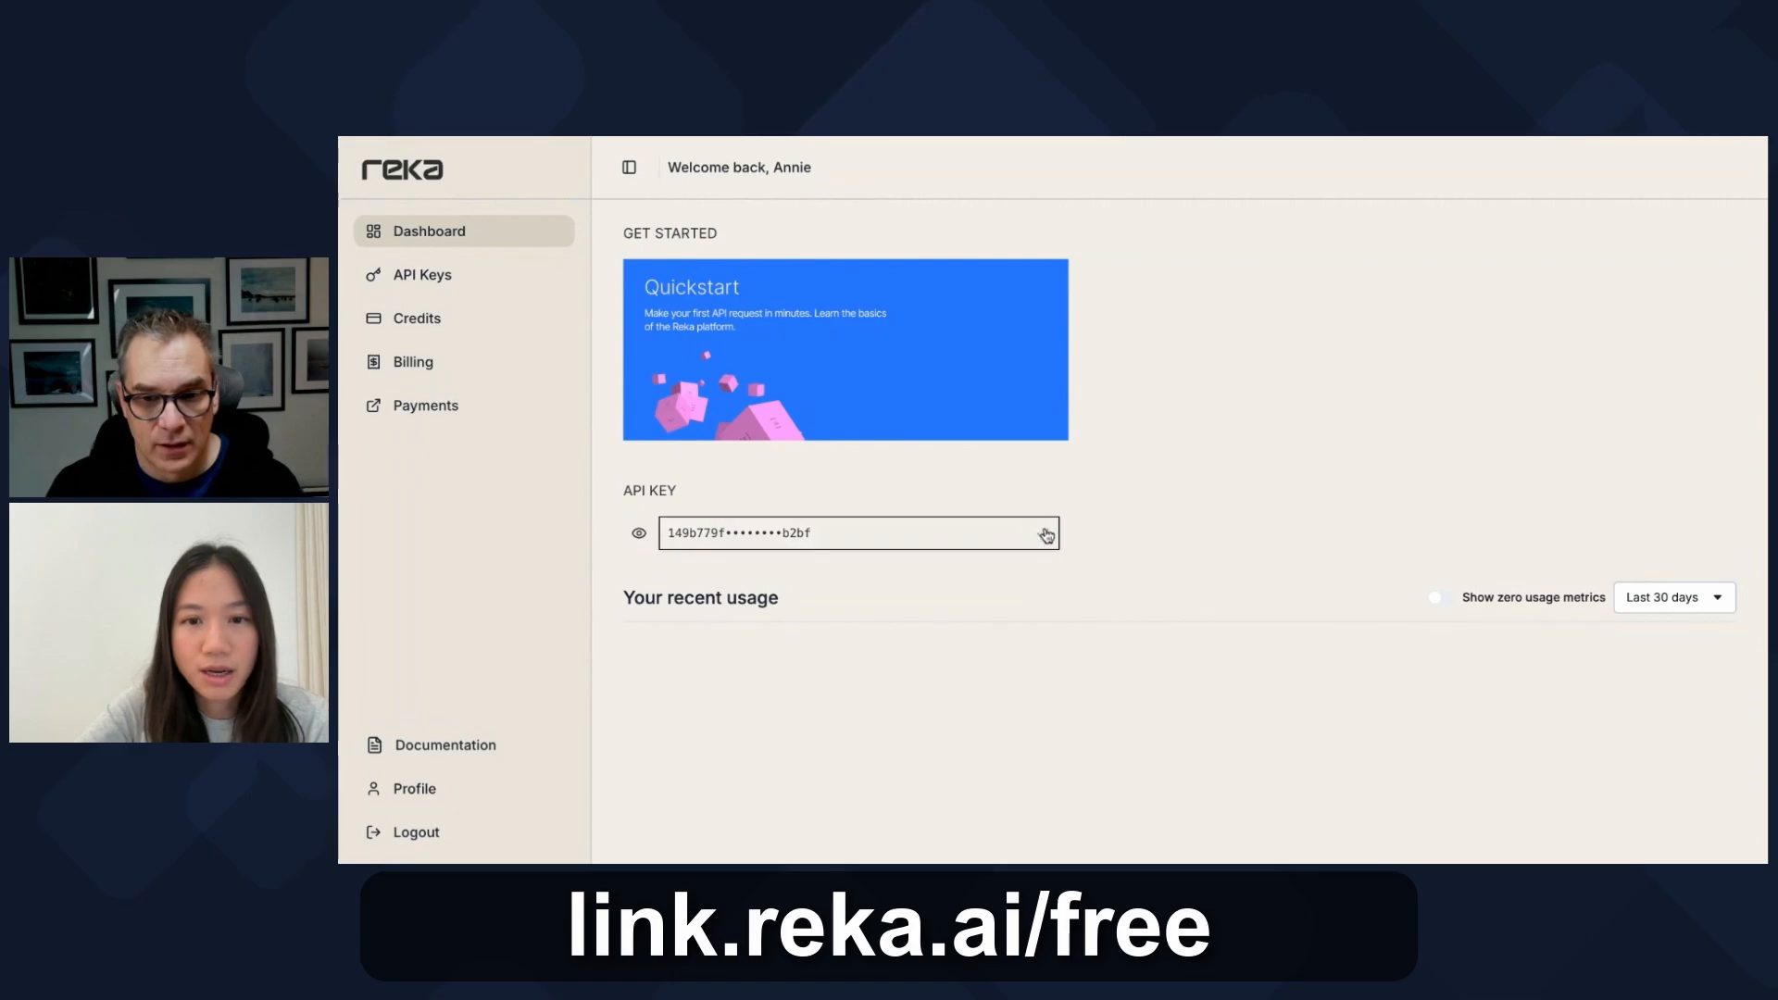
pyautogui.hotkey('ctrl', 'shift', 'Tab')
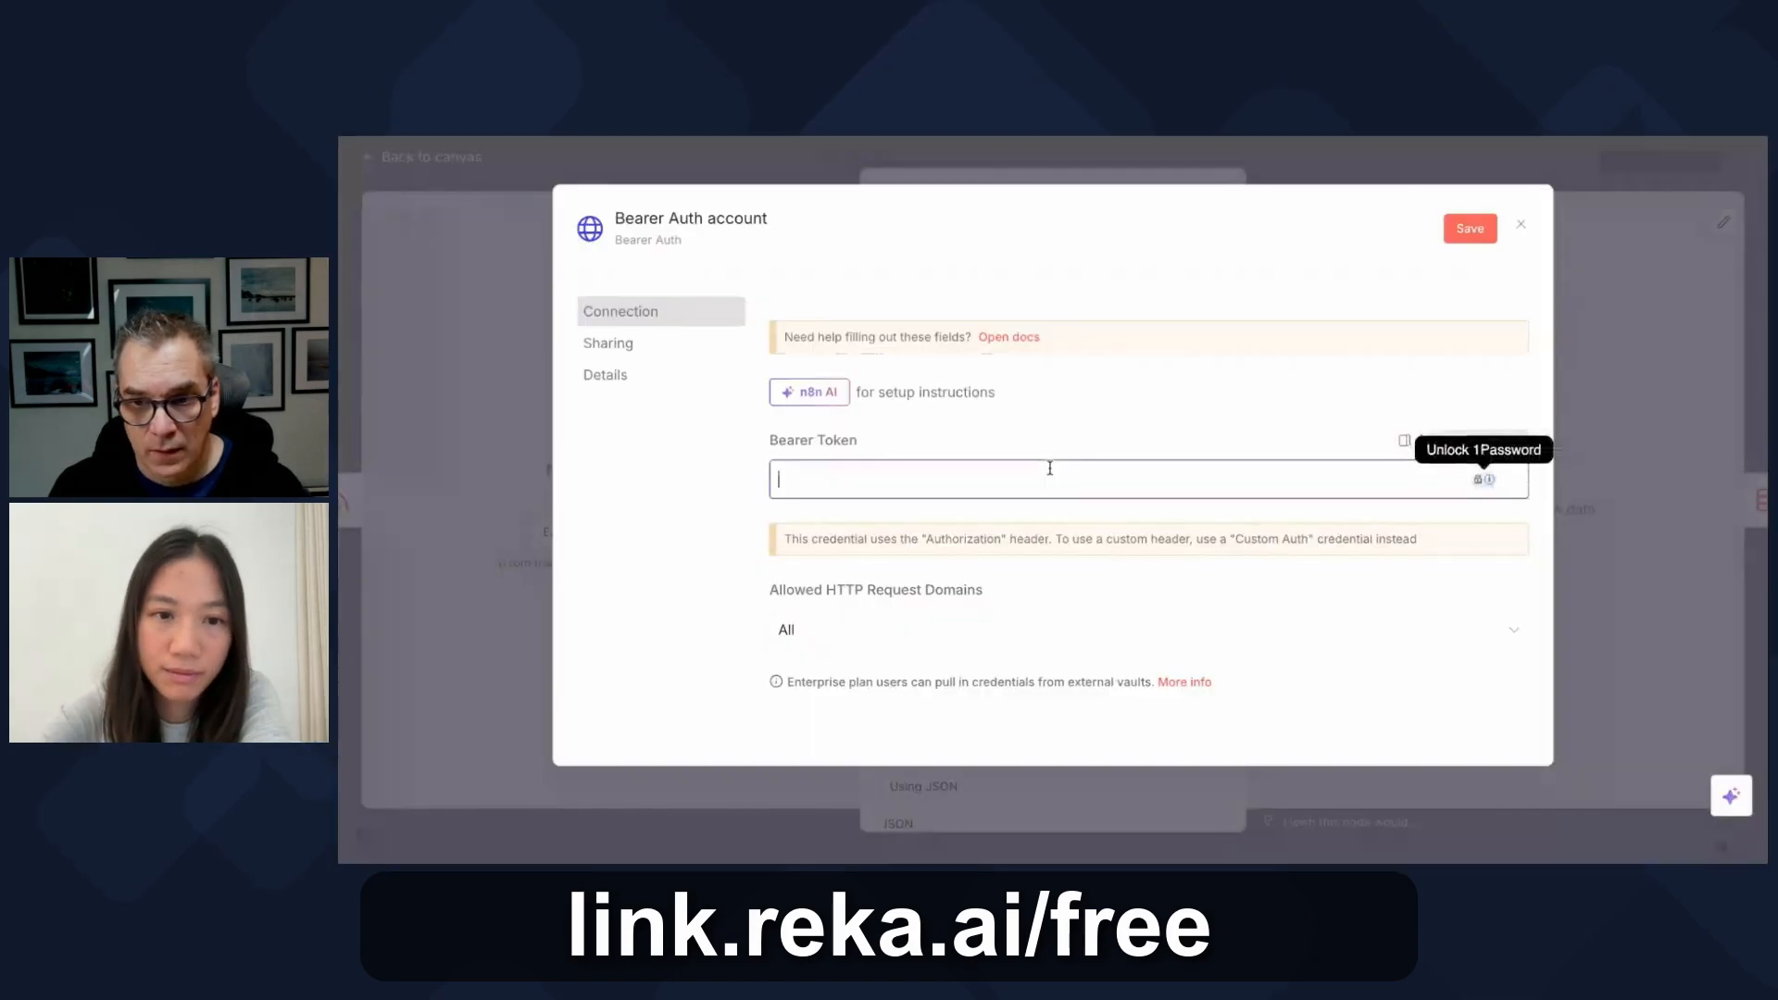
pyautogui.hotkey('ctrl', 'v')
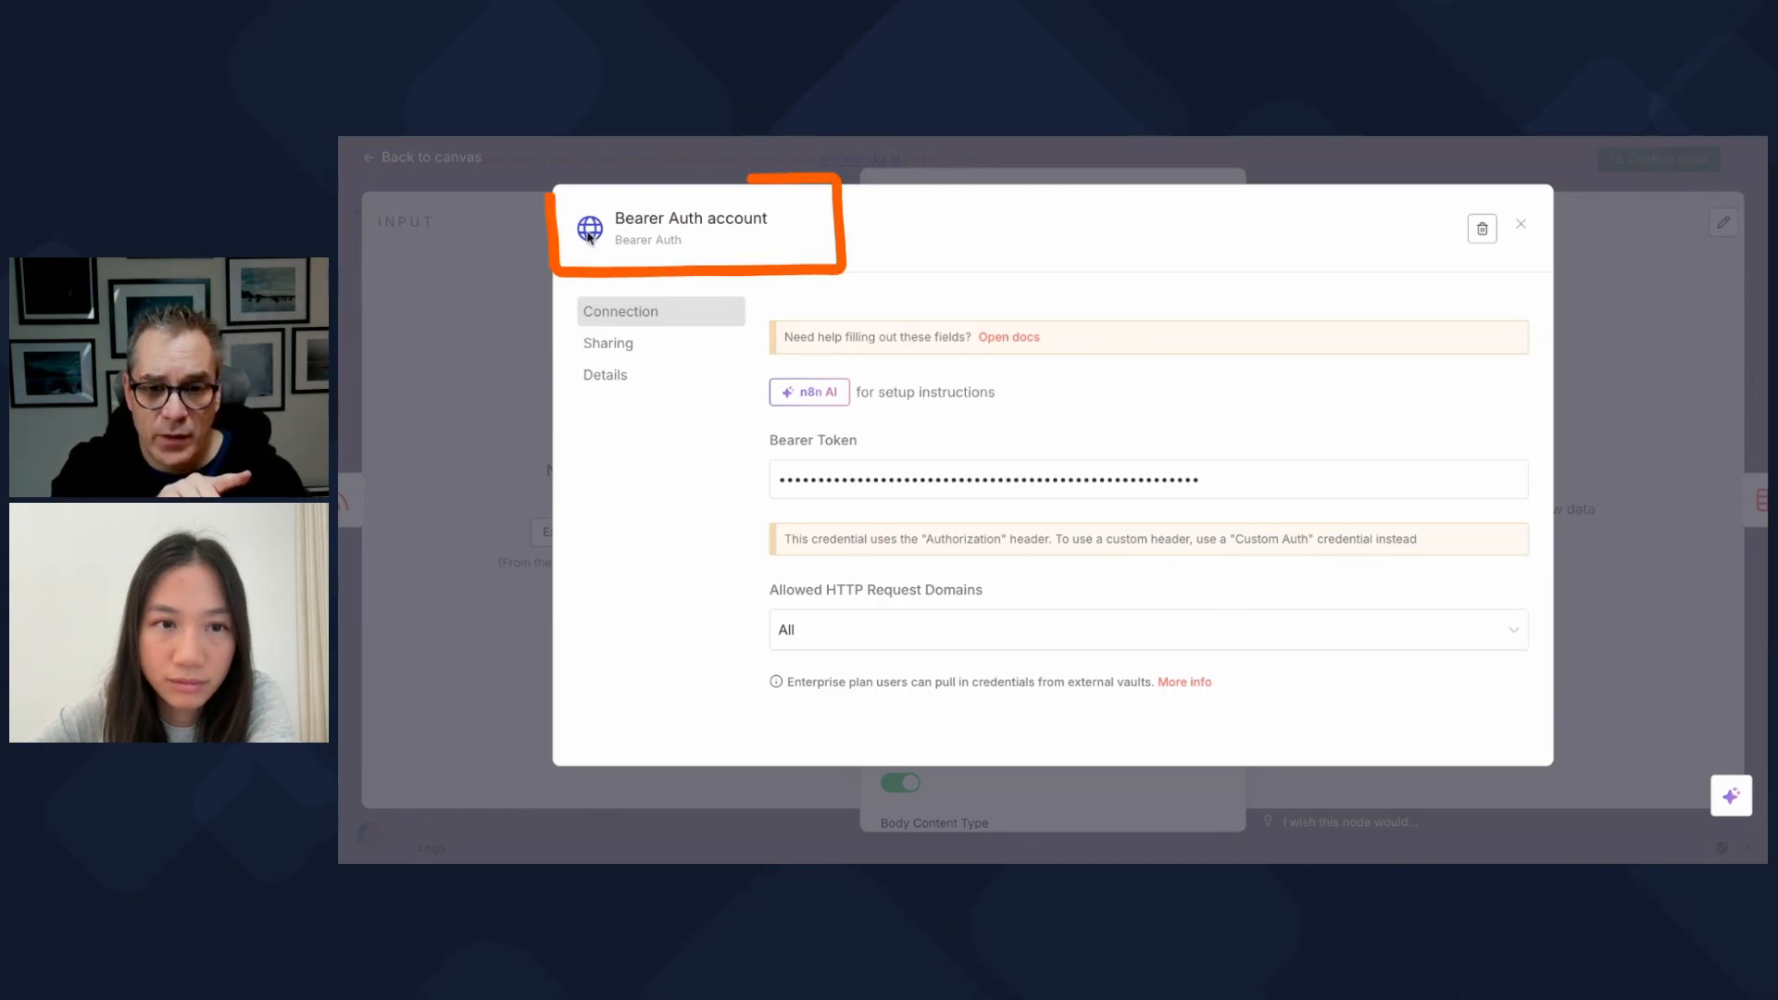
# Step: Rename the credential to 'Reka API Key'
pyautogui.click(659, 222)
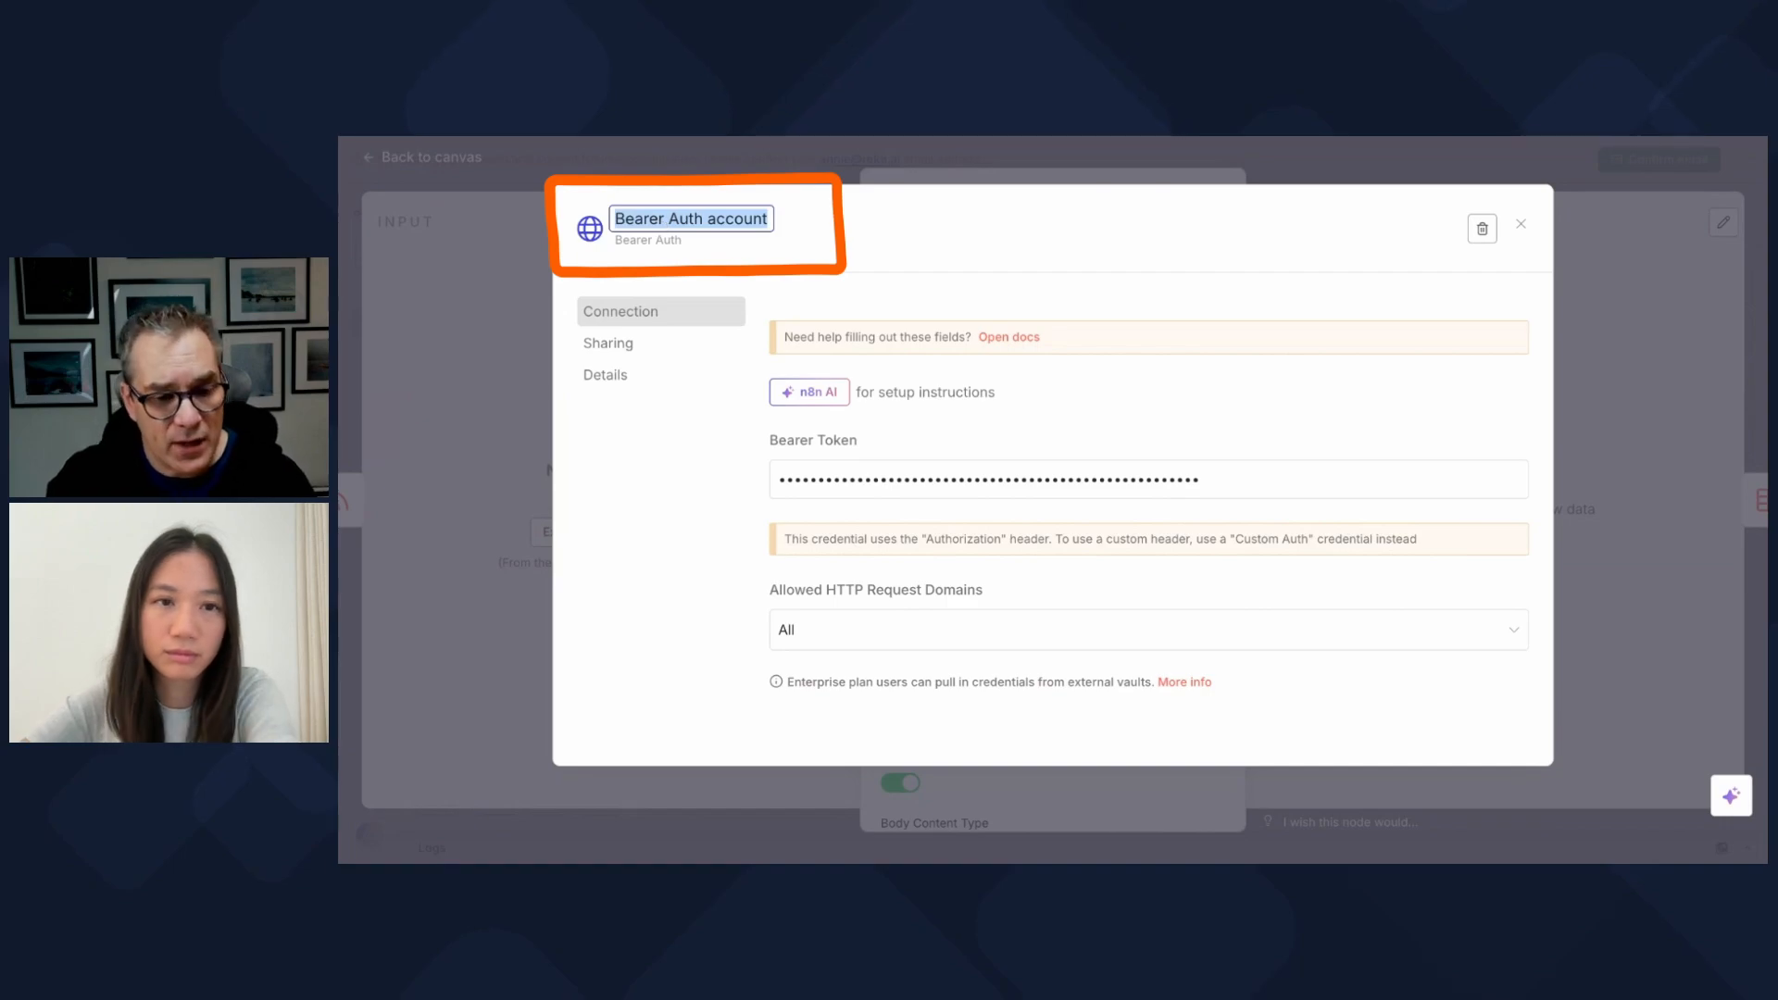
pyautogui.write('Reka API Key')
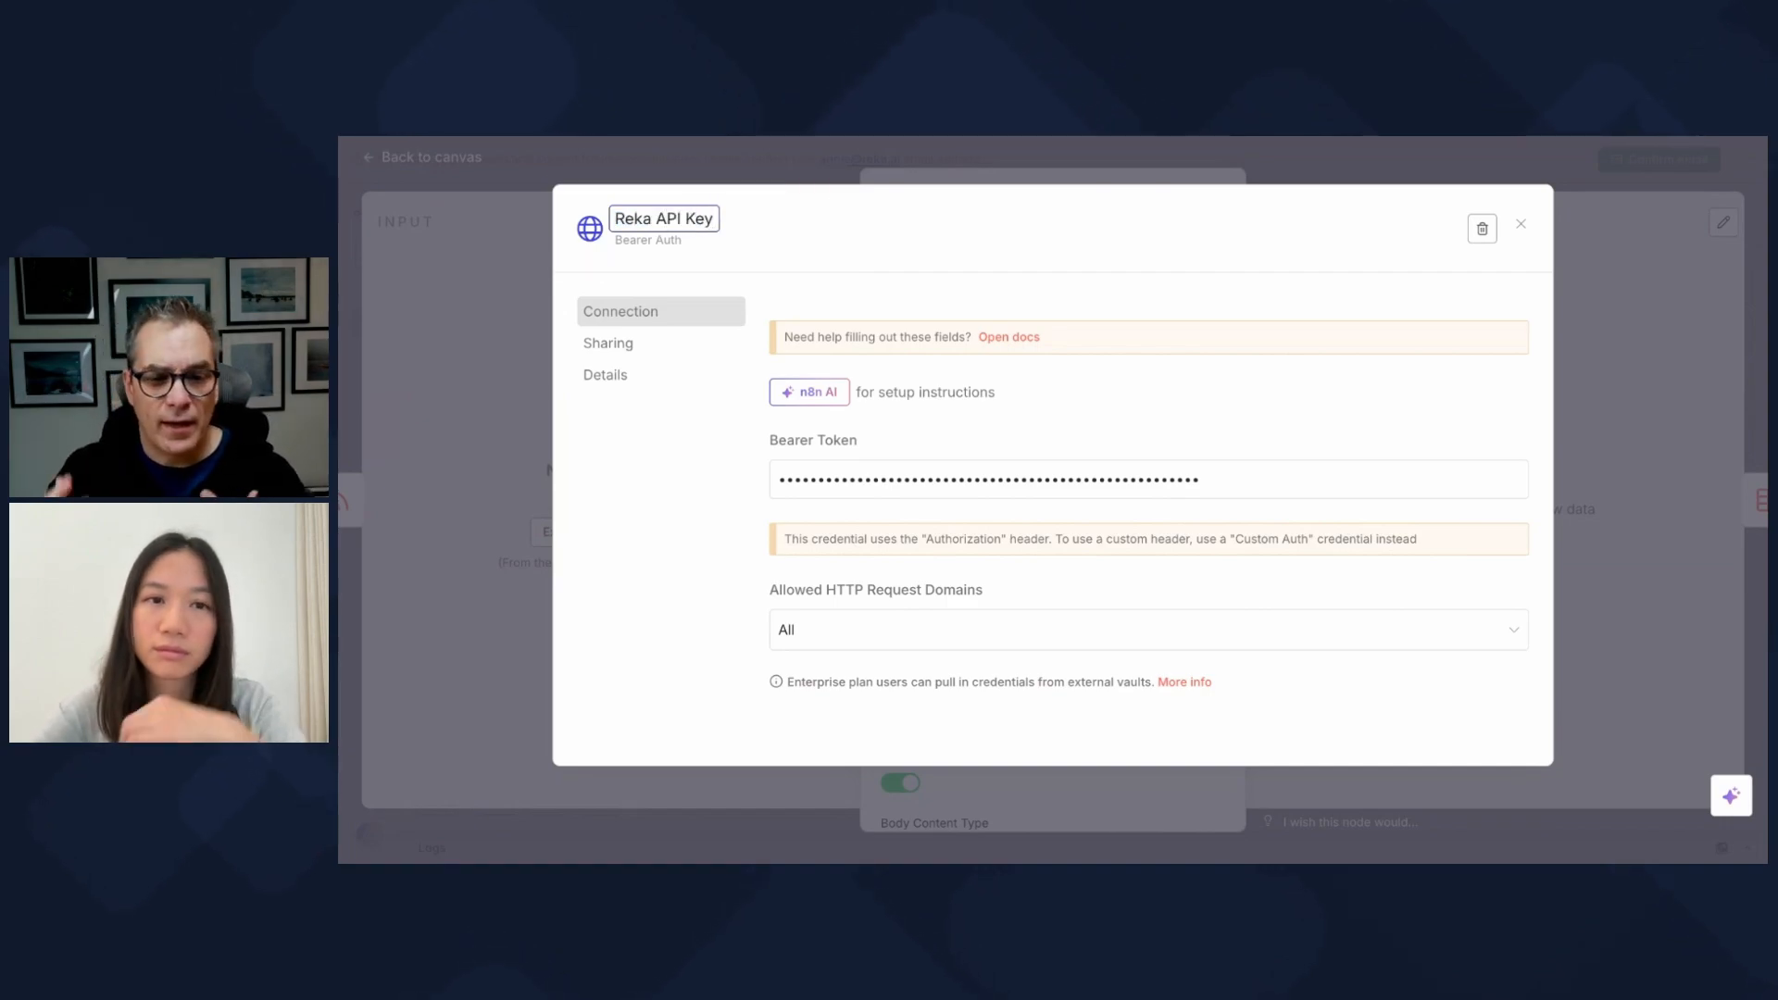
pyautogui.press('Return')
# Step: Save the Reka API Key credential, review the 9:16 subtitled JSON body, and return to canvas
pyautogui.click(1475, 229)
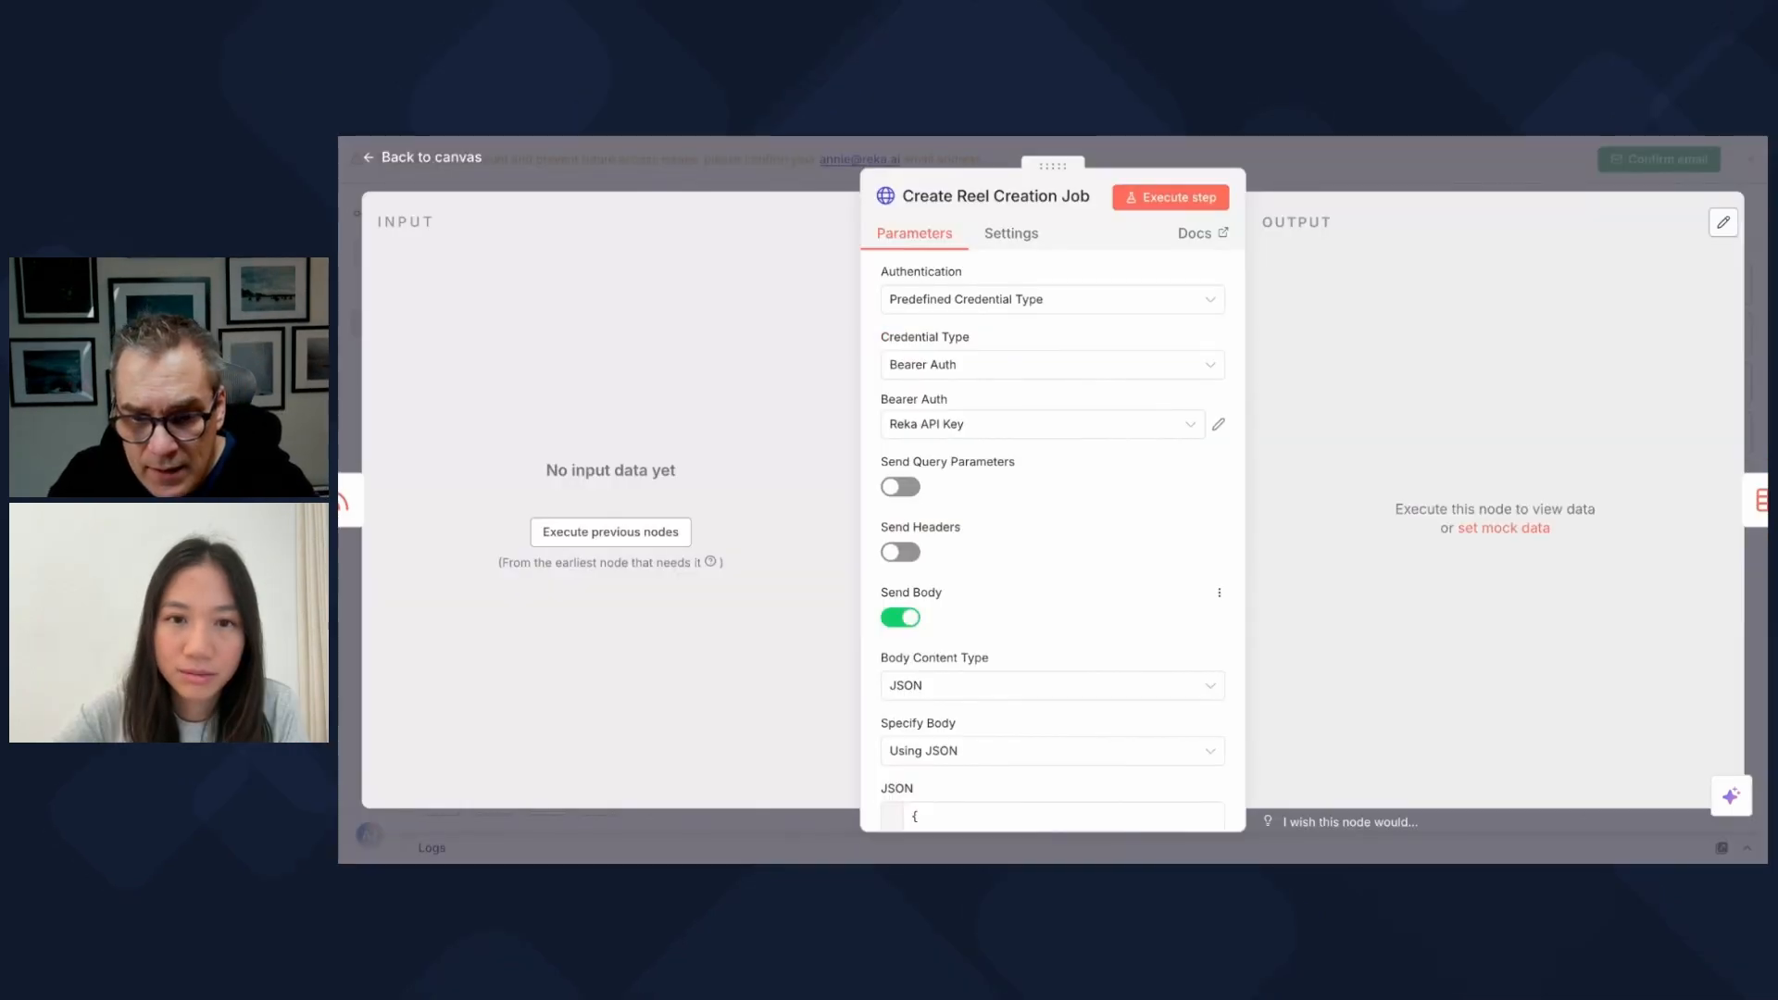
pyautogui.scroll(2, 1052, 537)
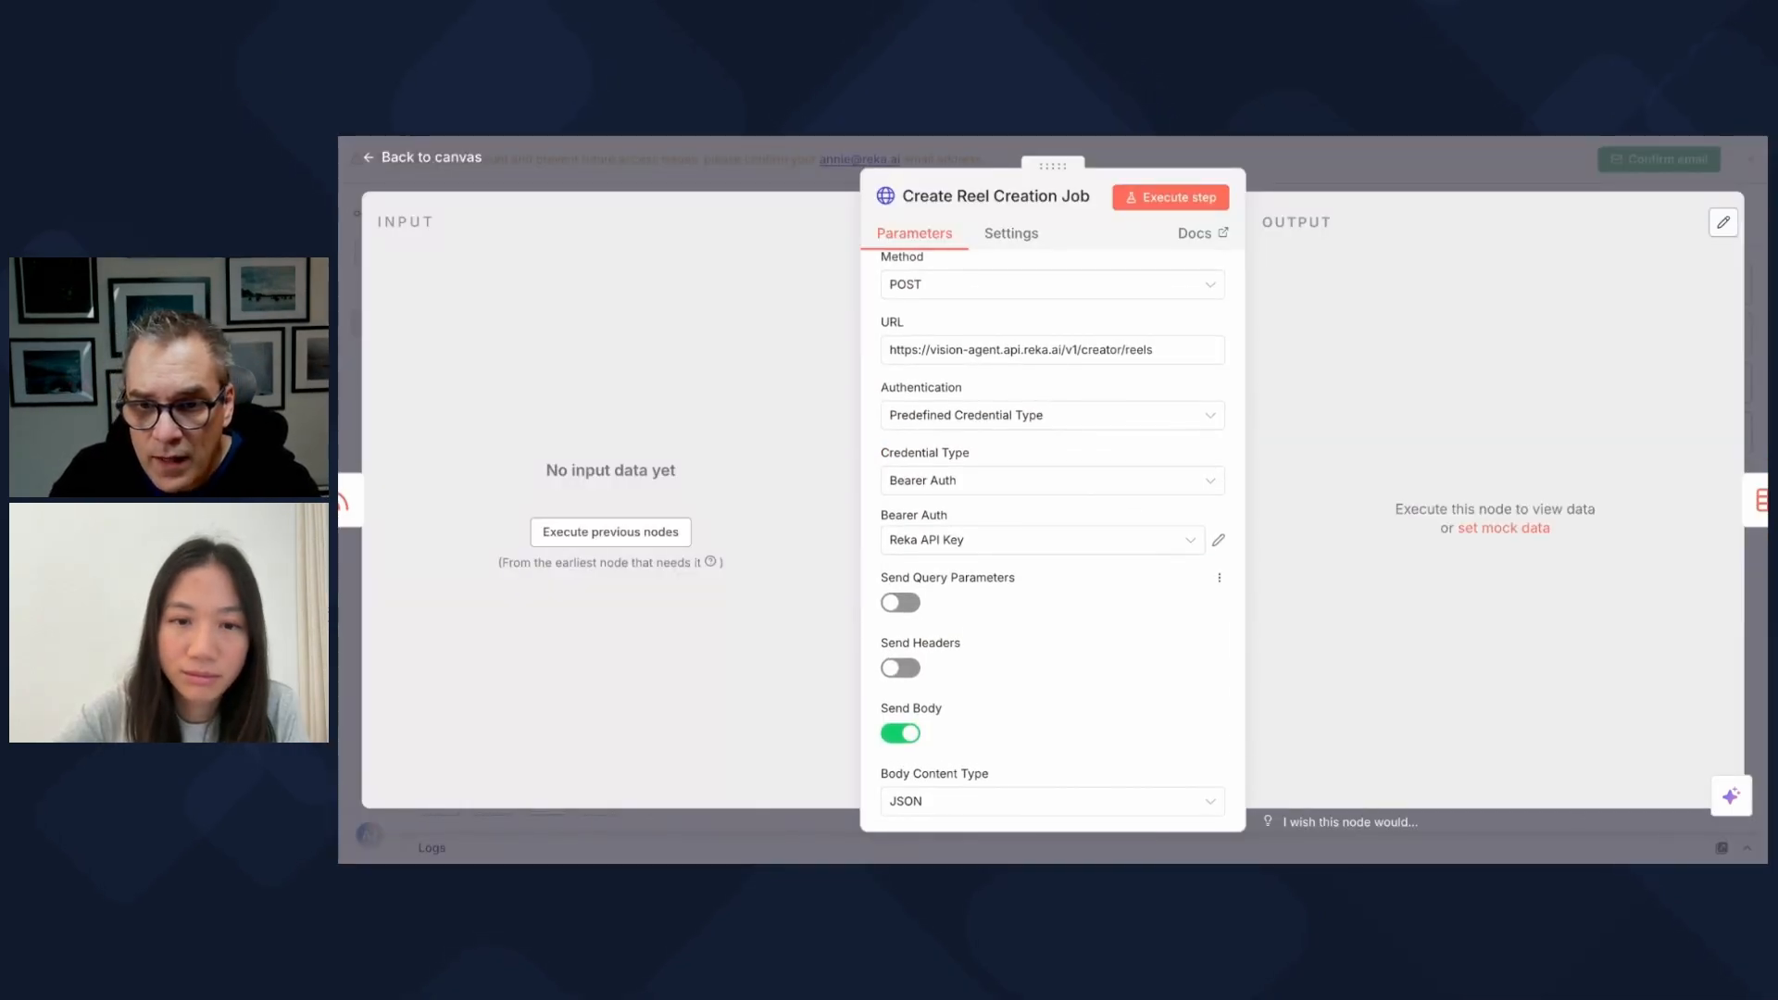
pyautogui.scroll(-5, 1052, 537)
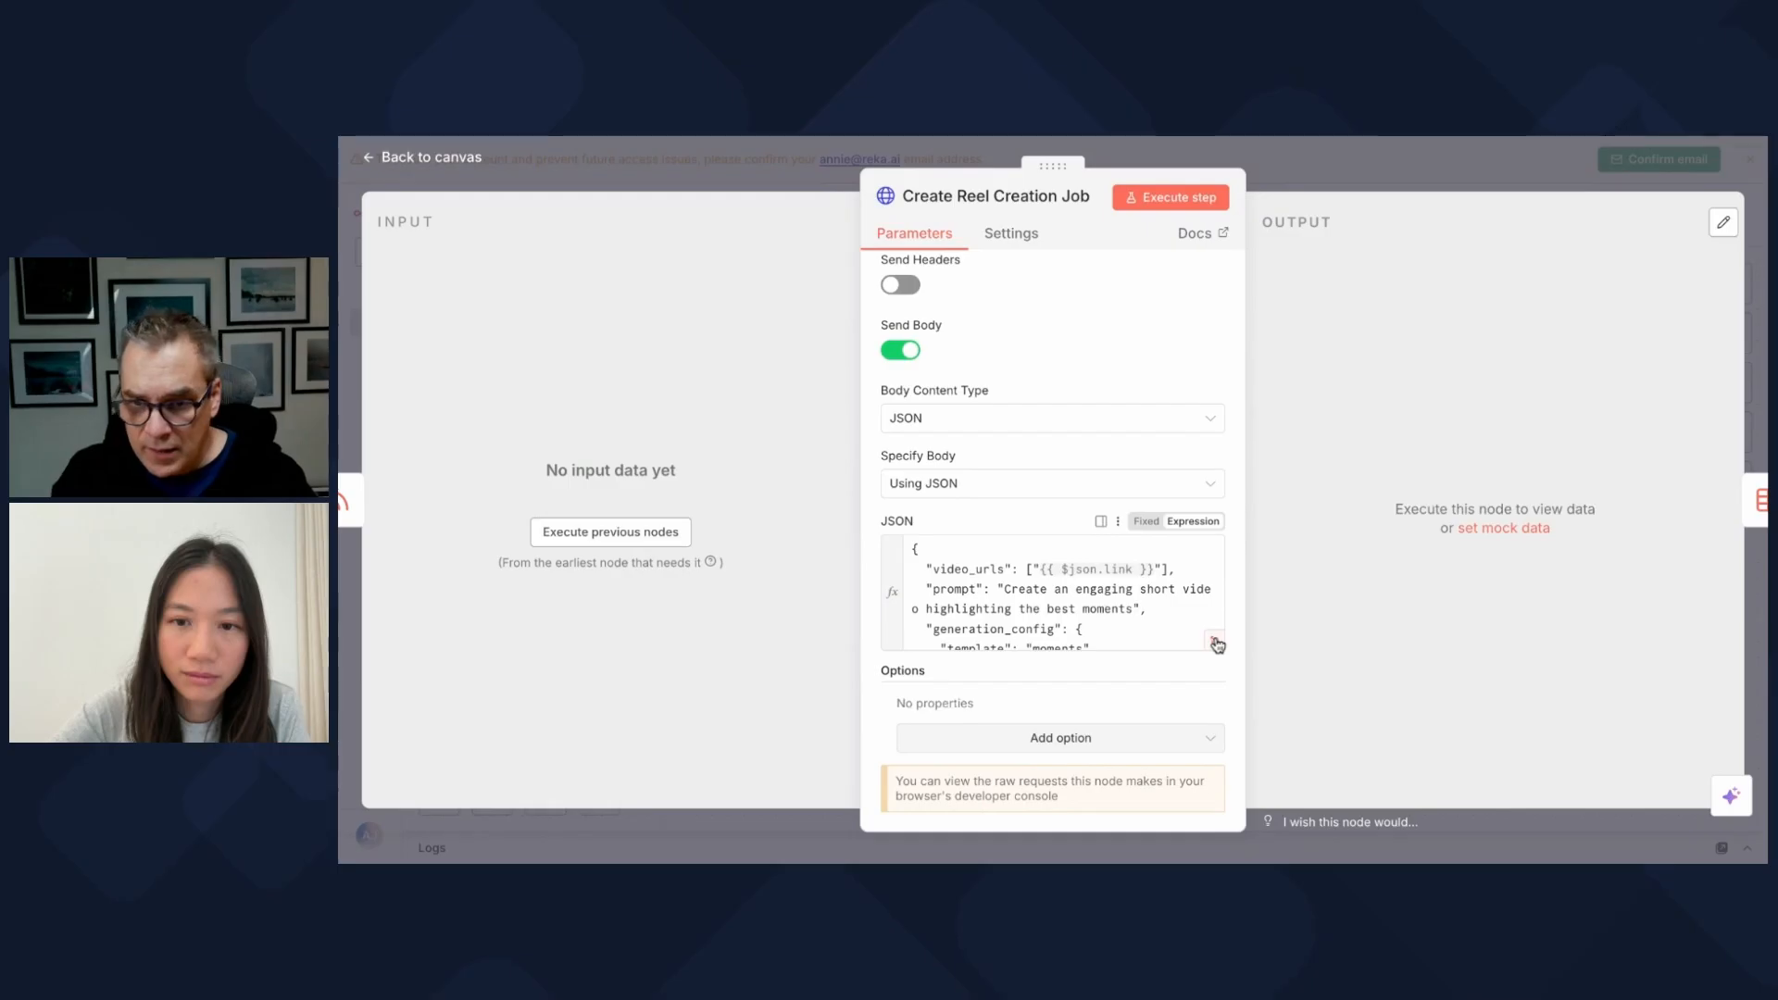
pyautogui.click(956, 562)
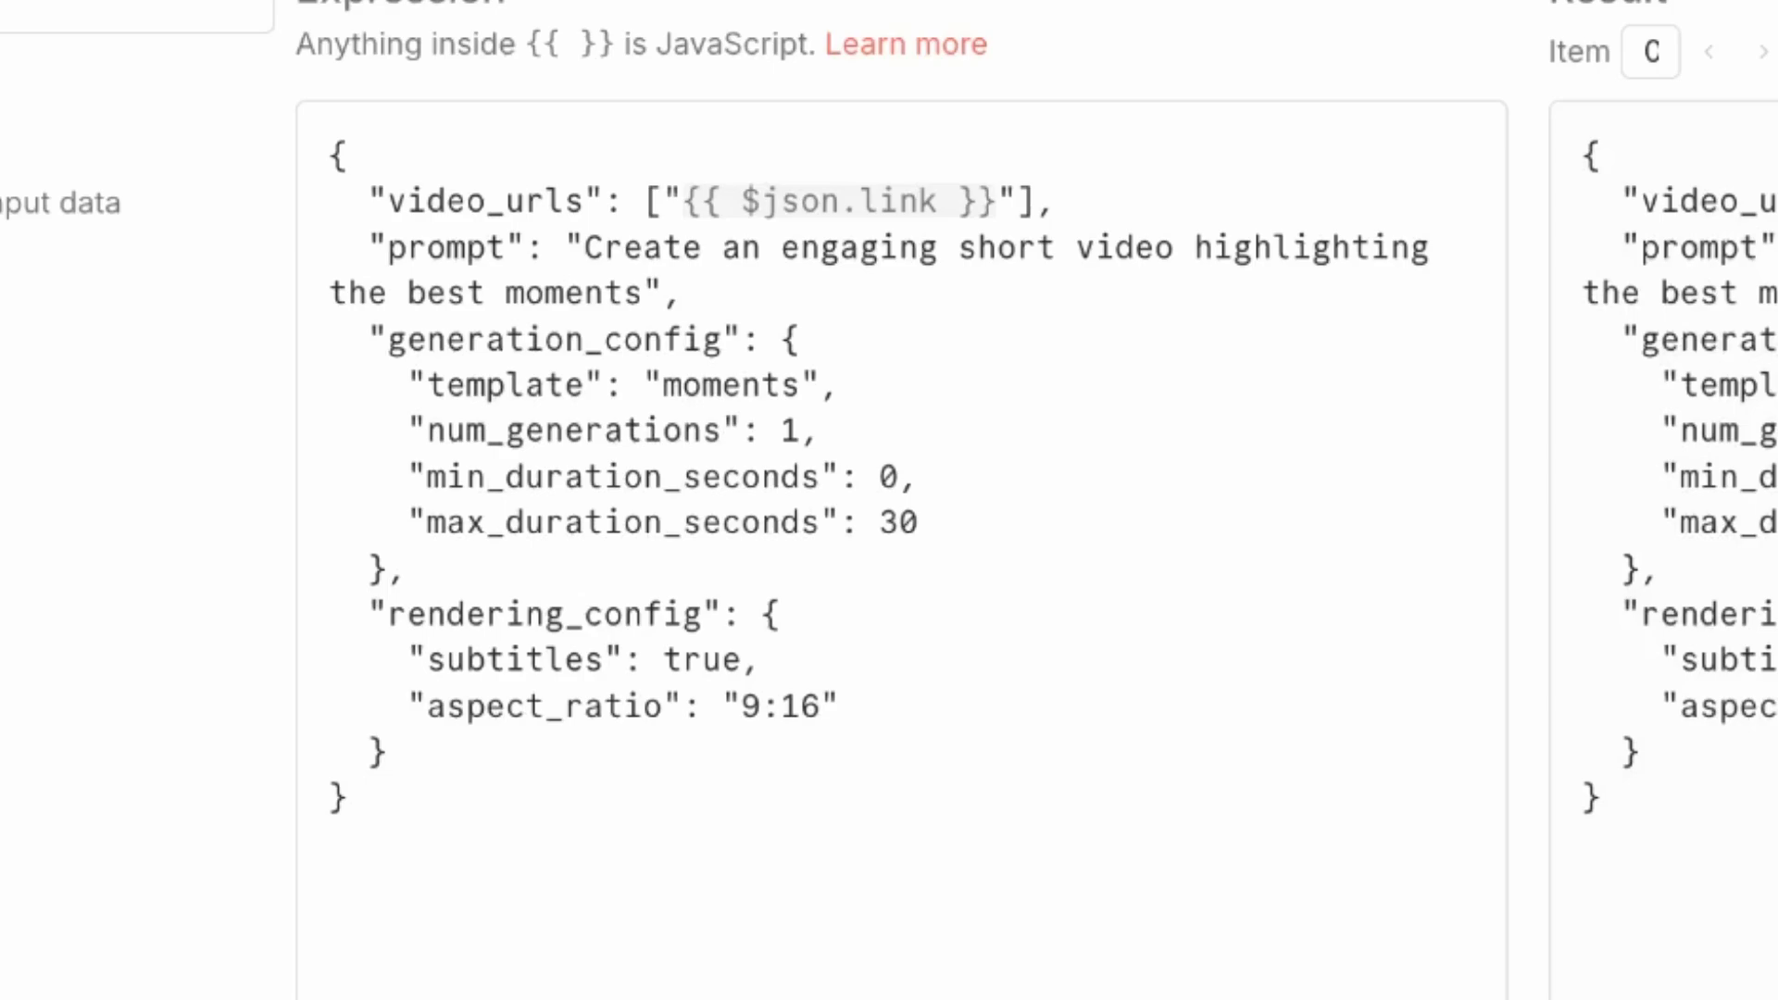
pyautogui.scroll(-1, 922, 511)
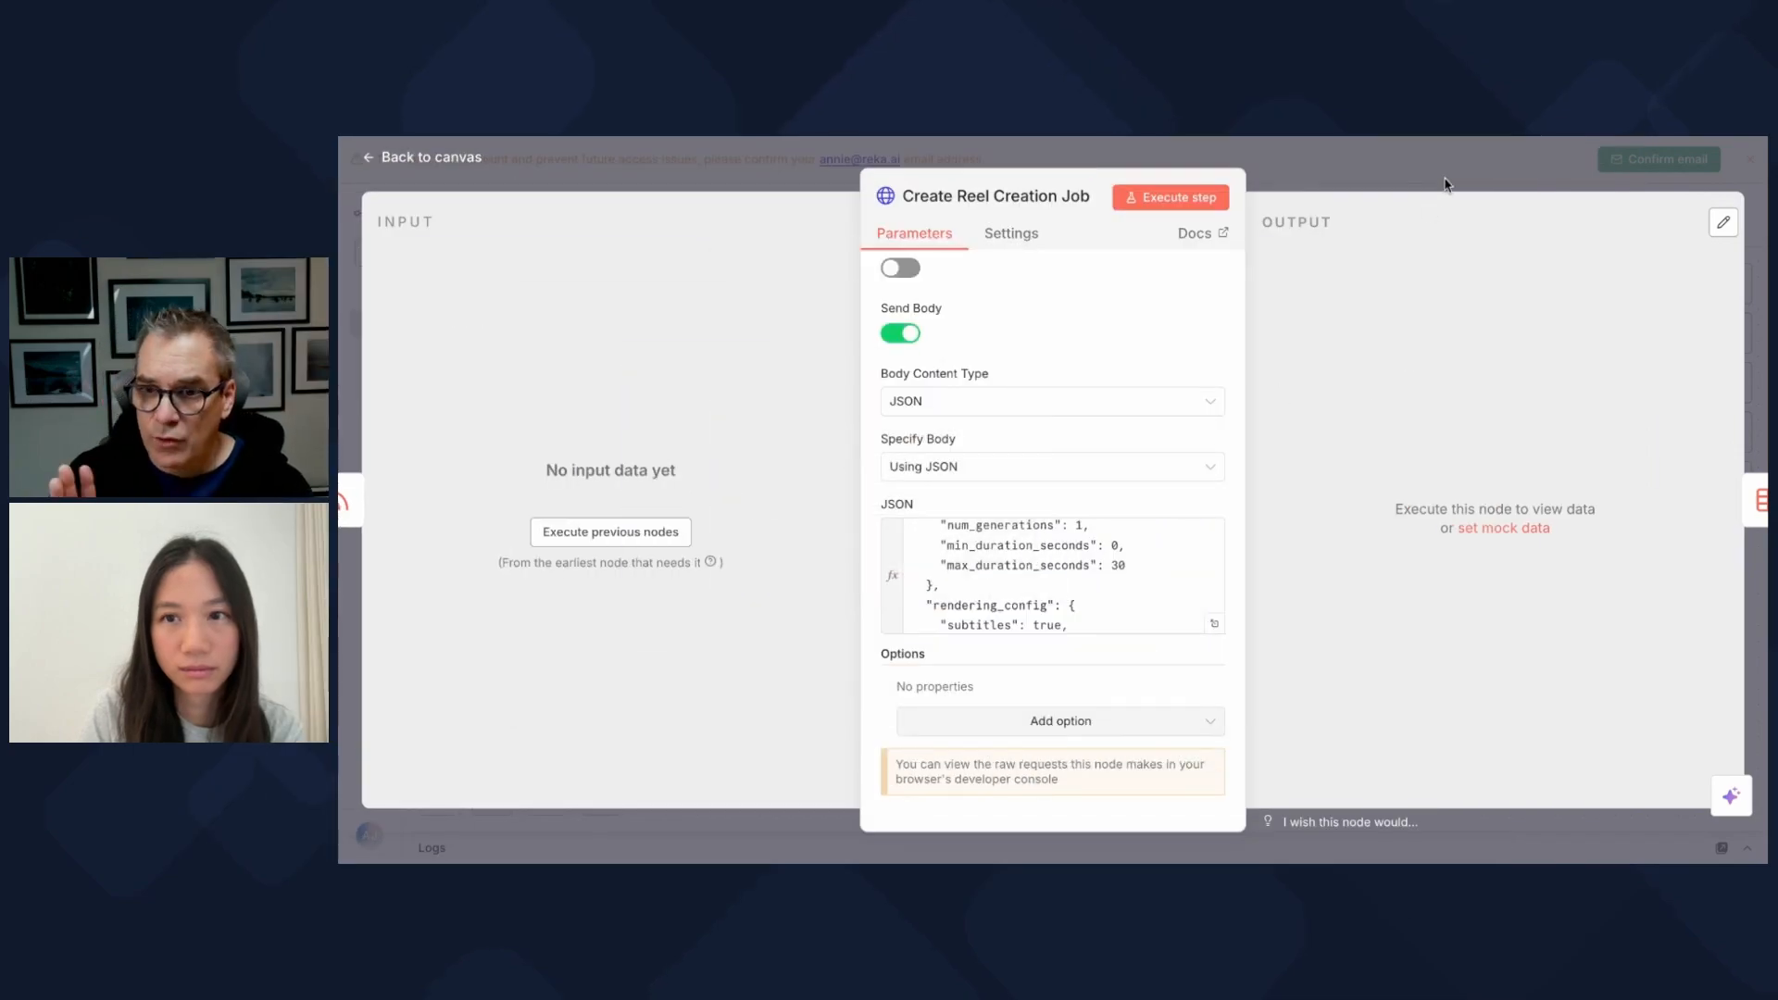
pyautogui.click(1445, 182)
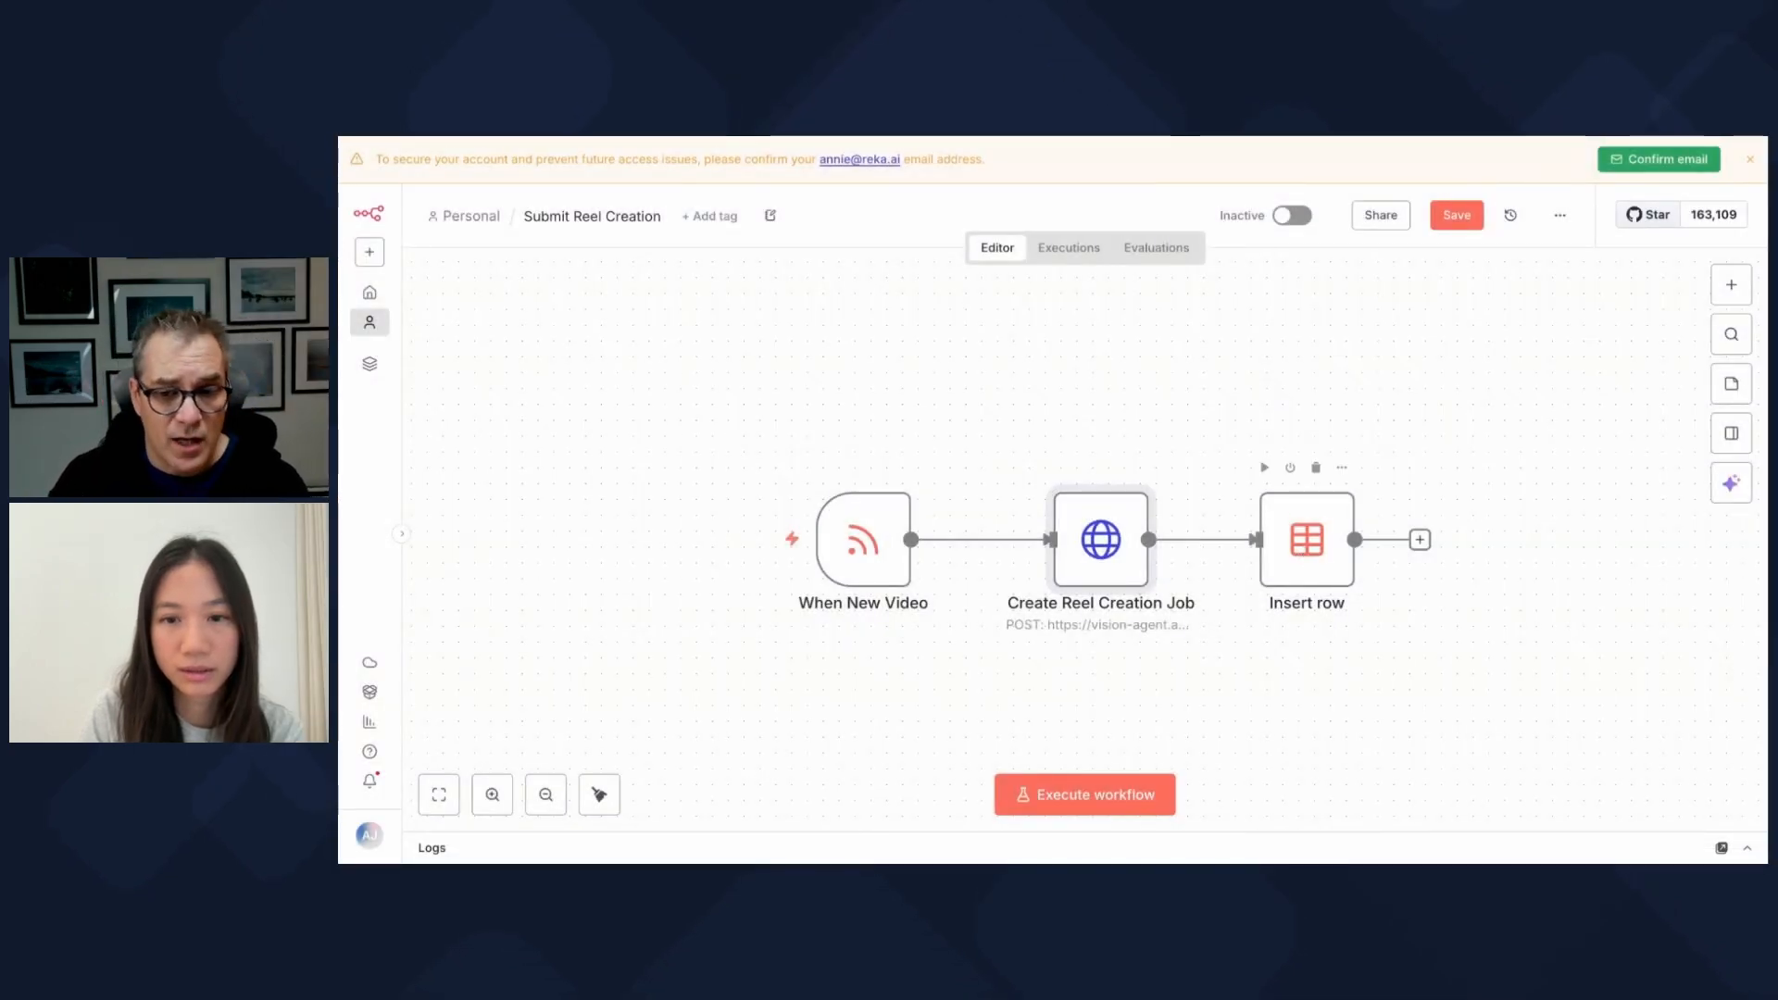
# Step: Open the Insert row node and scroll through its parameters
pyautogui.doubleClick(1306, 539)
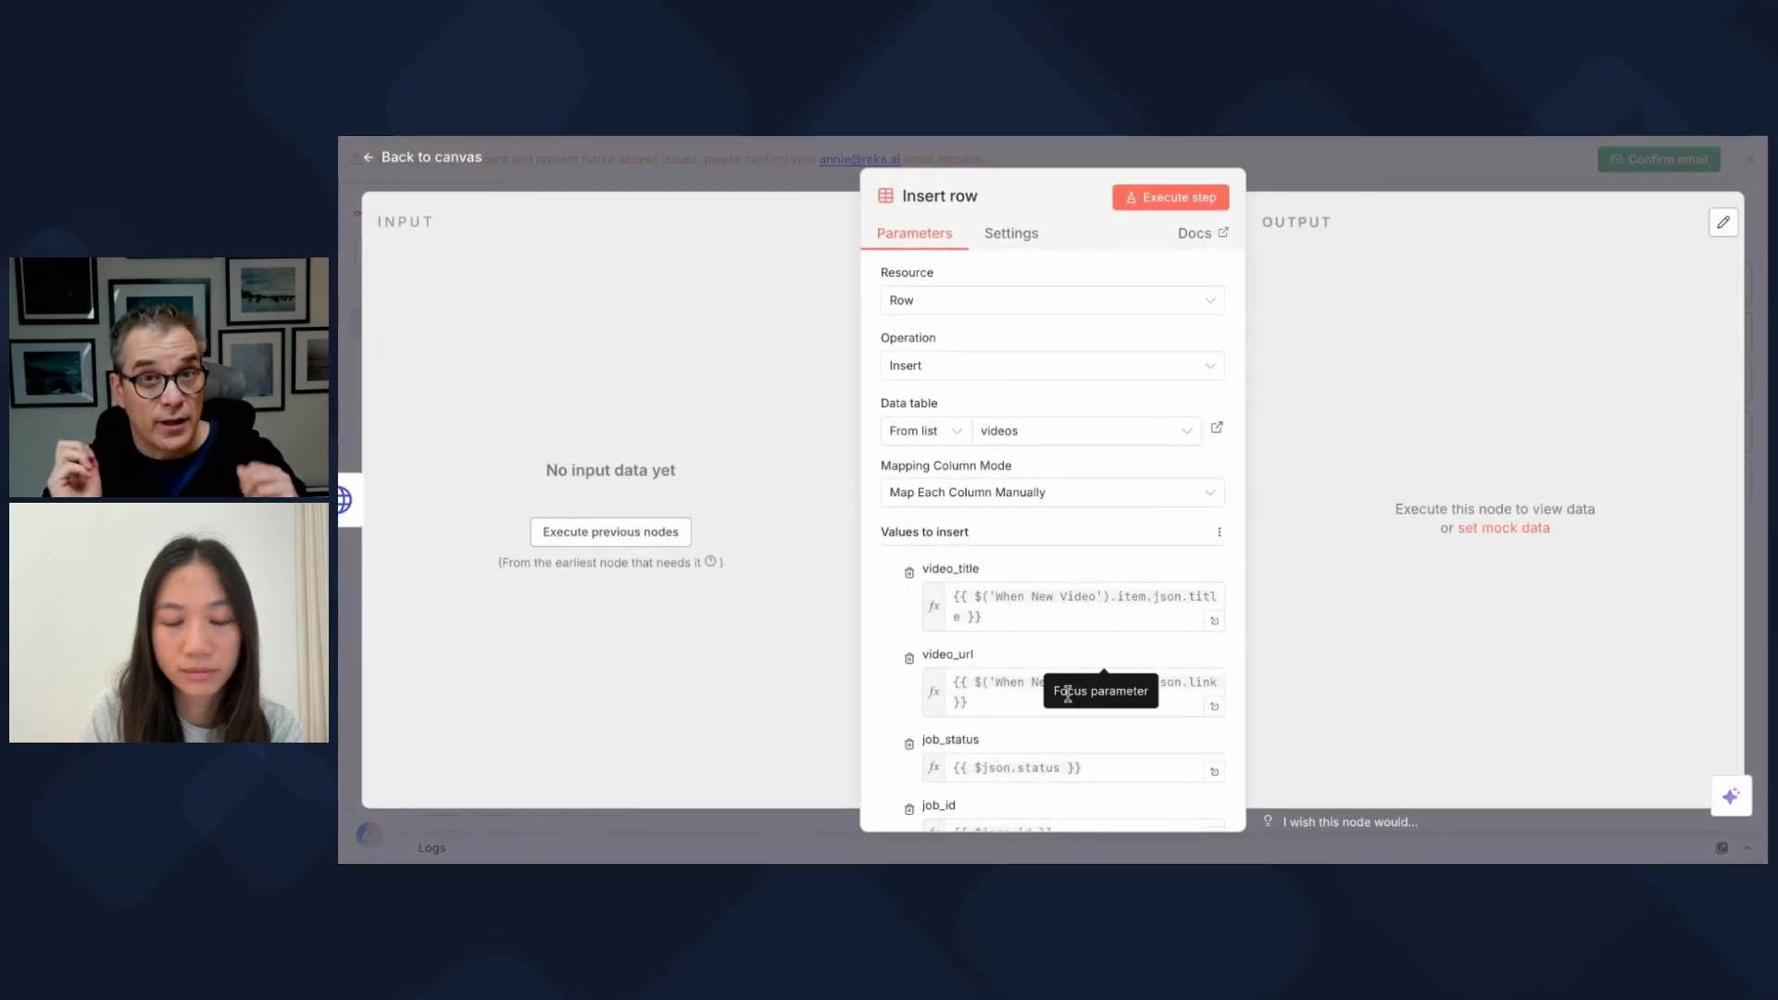
pyautogui.scroll(-3, 1051, 636)
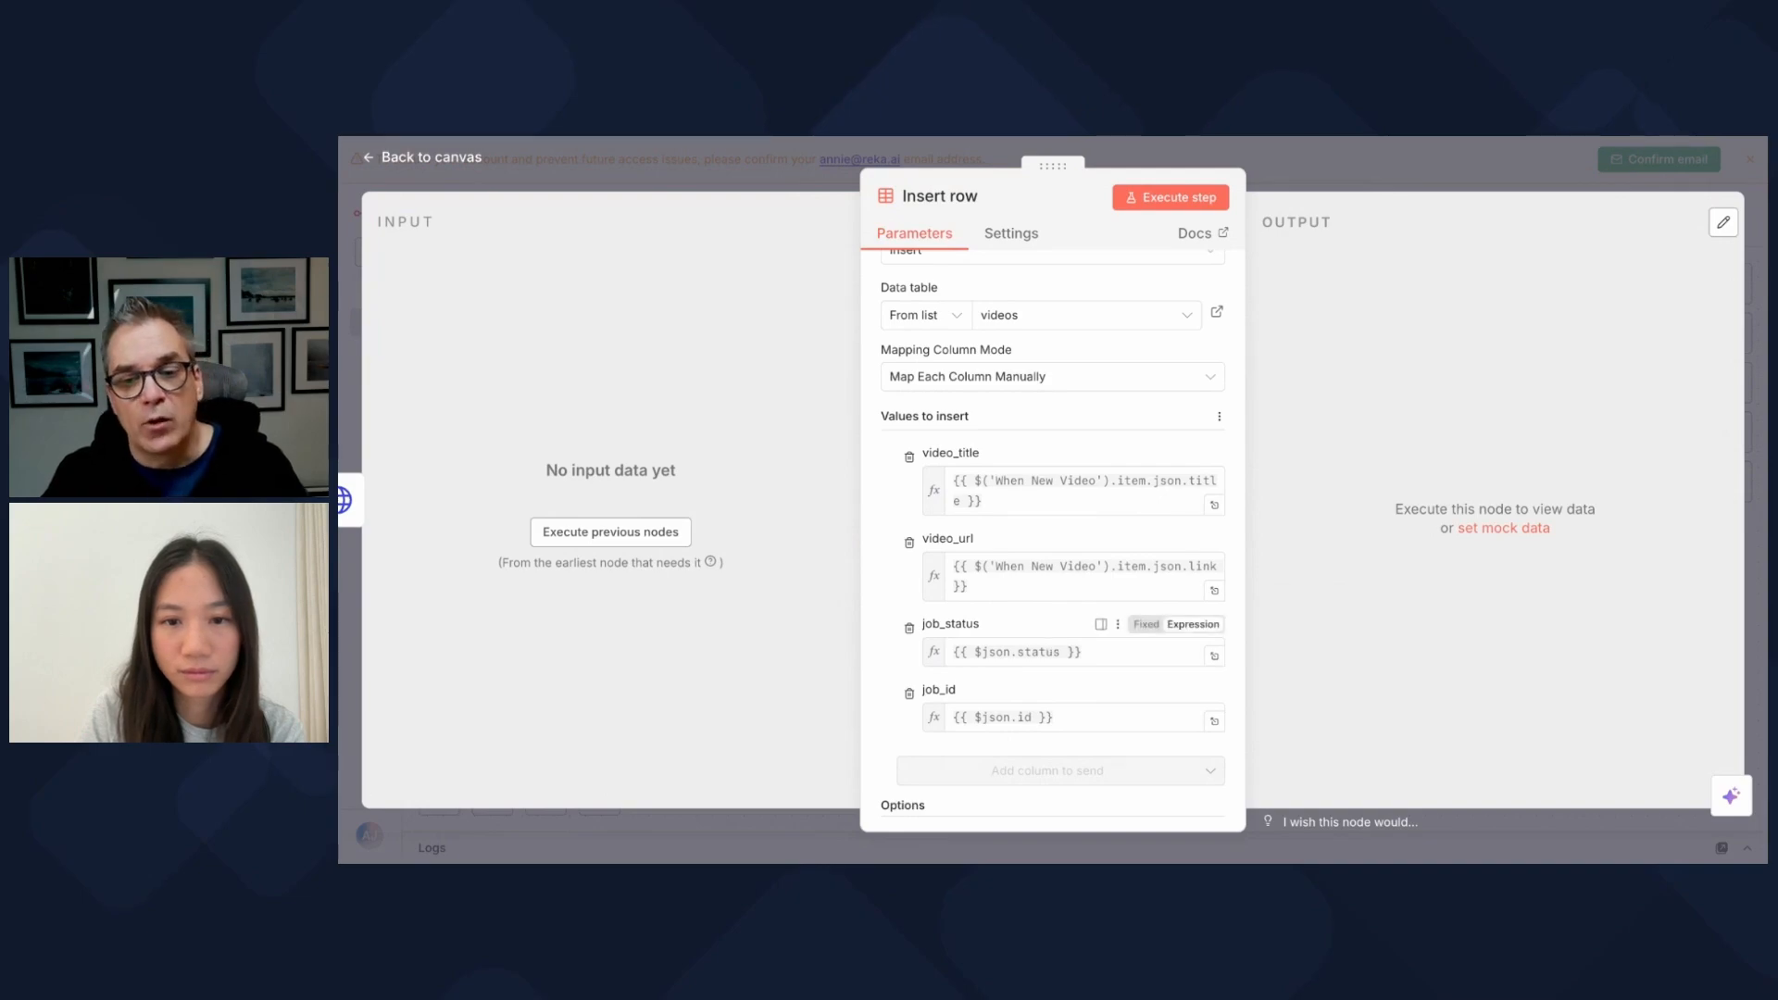
pyautogui.scroll(-2, 1052, 630)
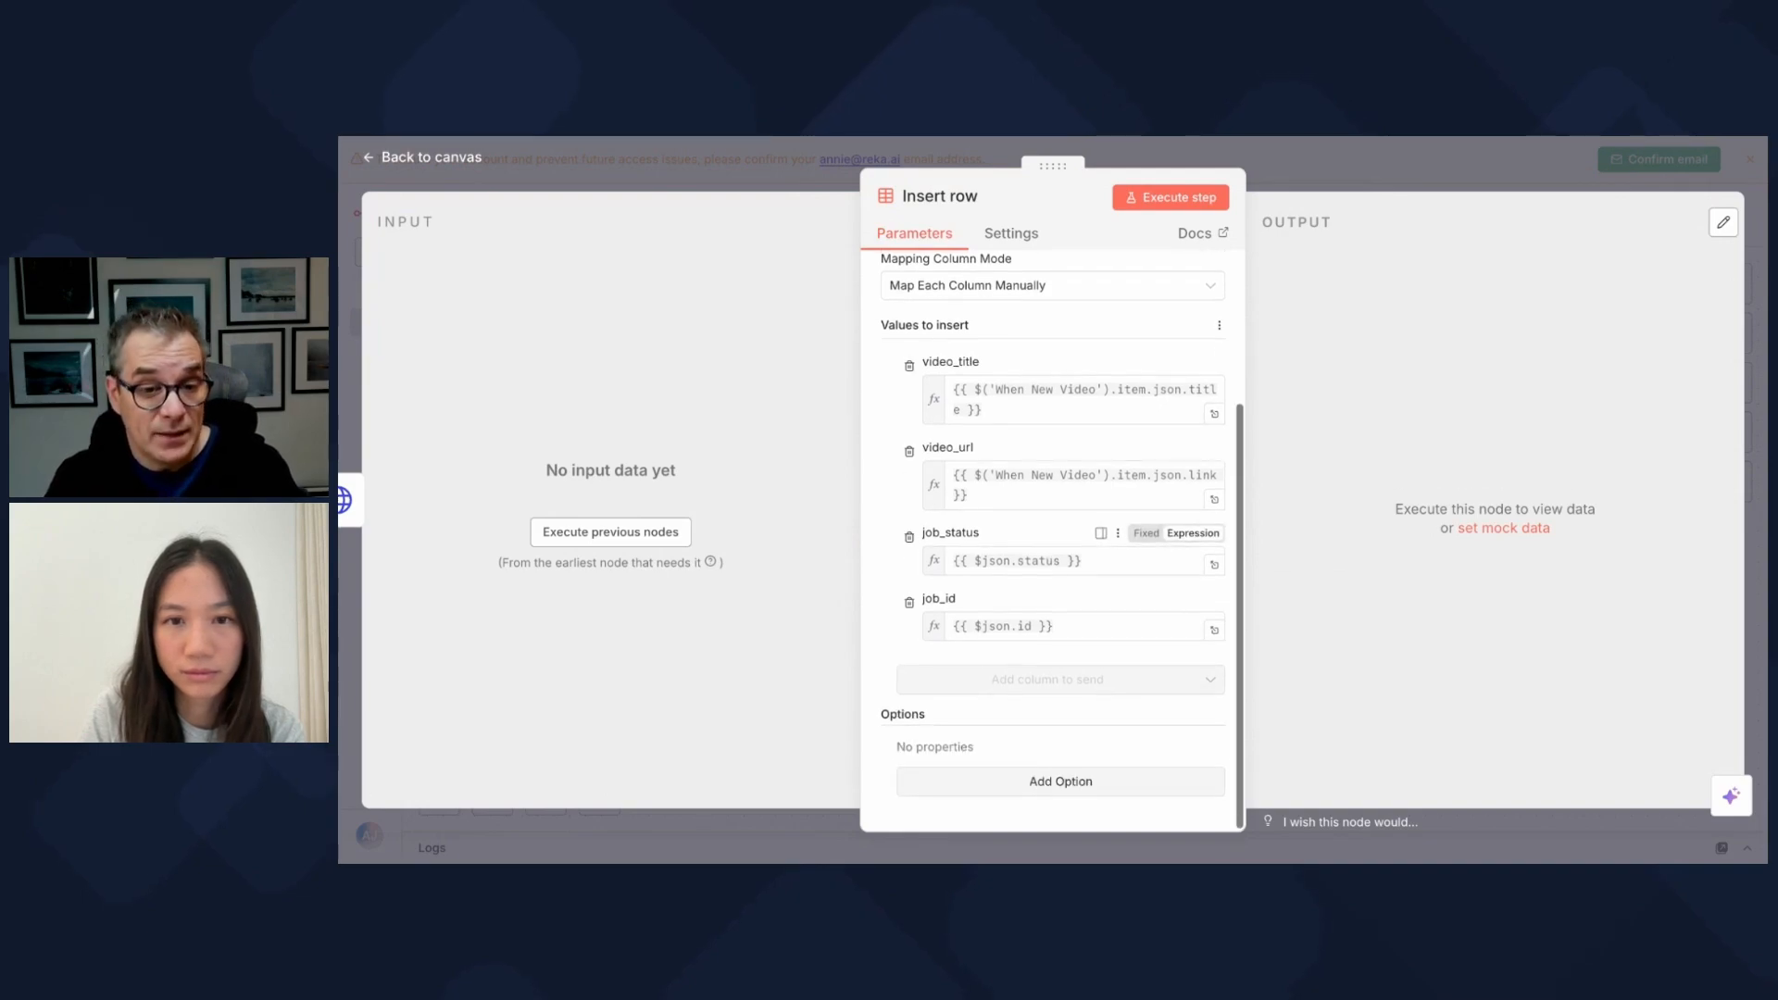
pyautogui.scroll(4, 1052, 574)
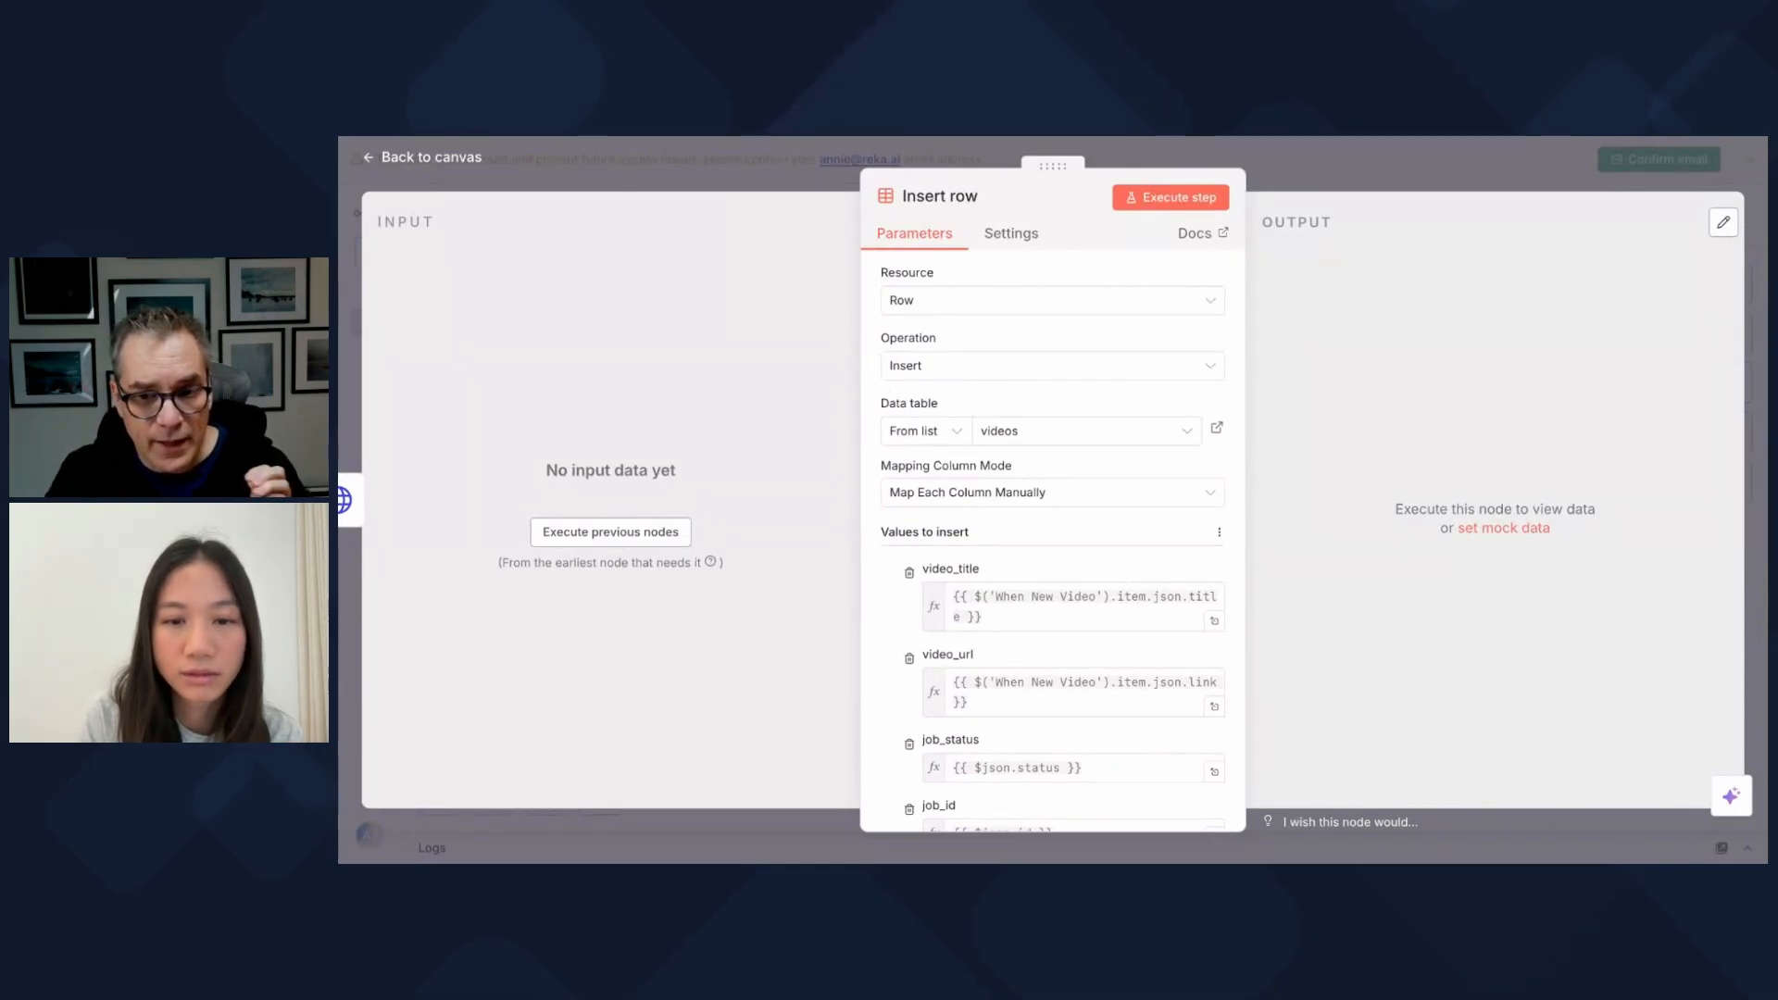
pyautogui.scroll(-1, 1052, 541)
pyautogui.scroll(-3, 1065, 629)
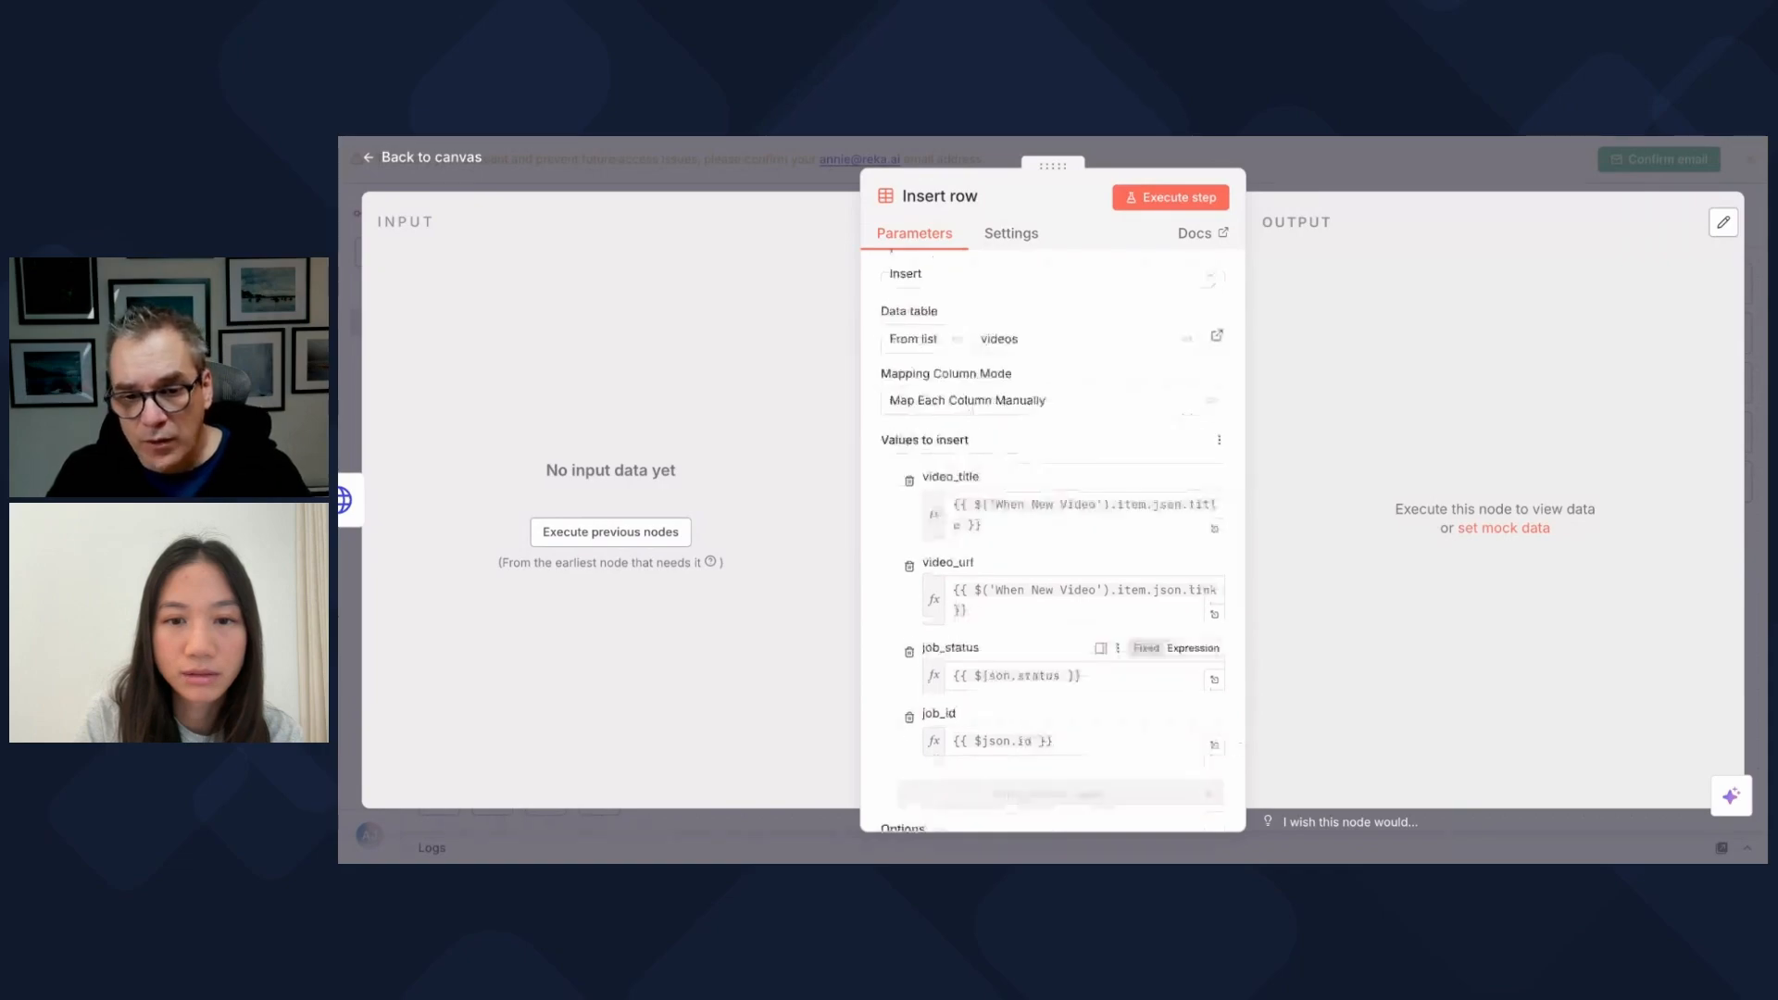
pyautogui.scroll(1, 1065, 630)
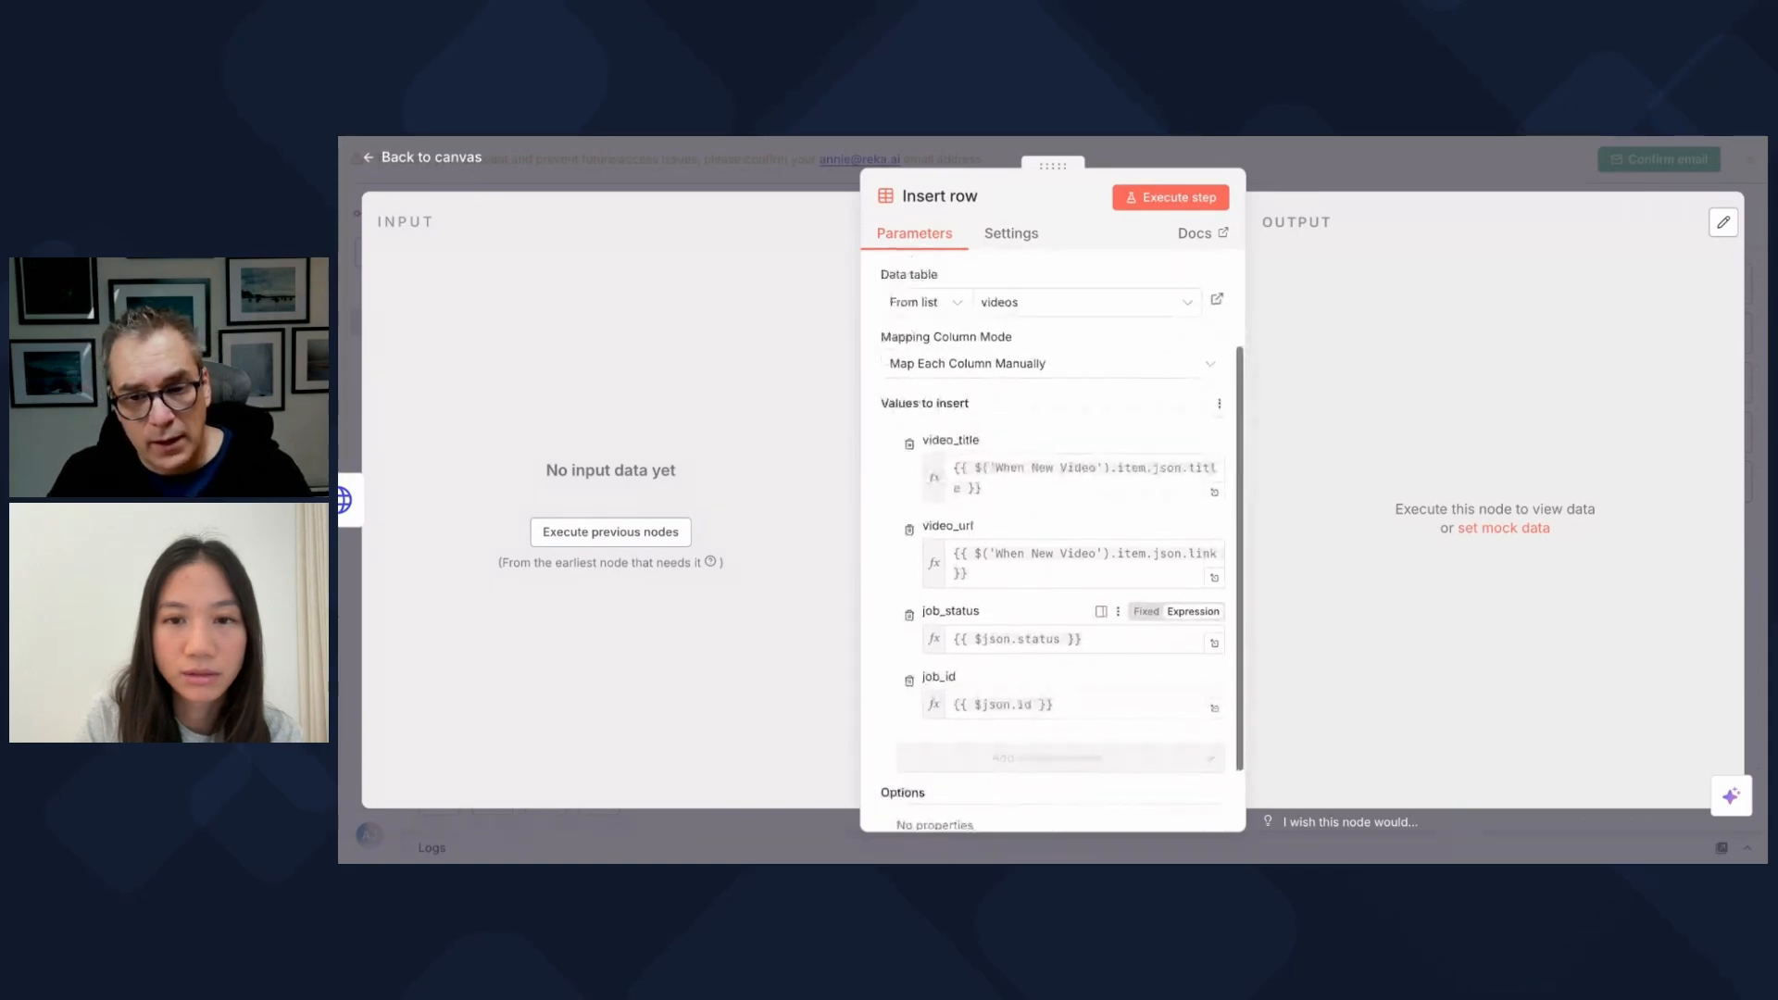
pyautogui.scroll(-2, 1064, 629)
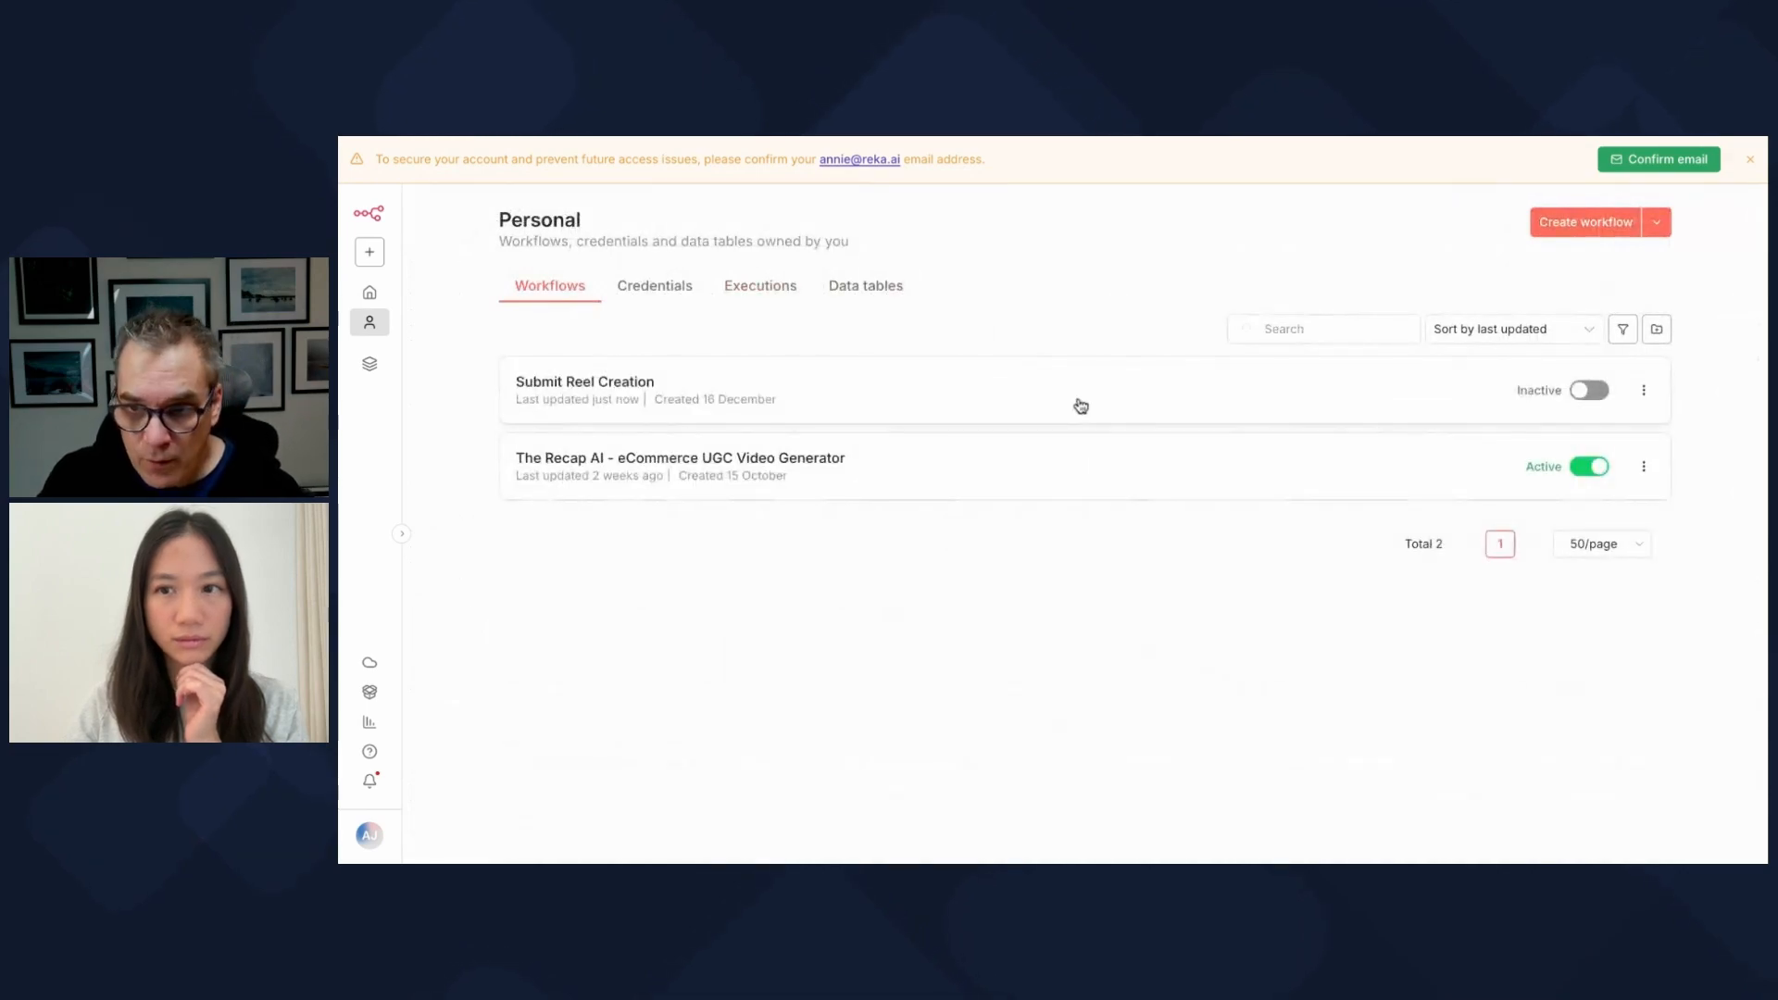
# Step: Open Check Reel status and review Get Job IDs' failed/done conditions and limit 50
pyautogui.click(1547, 226)
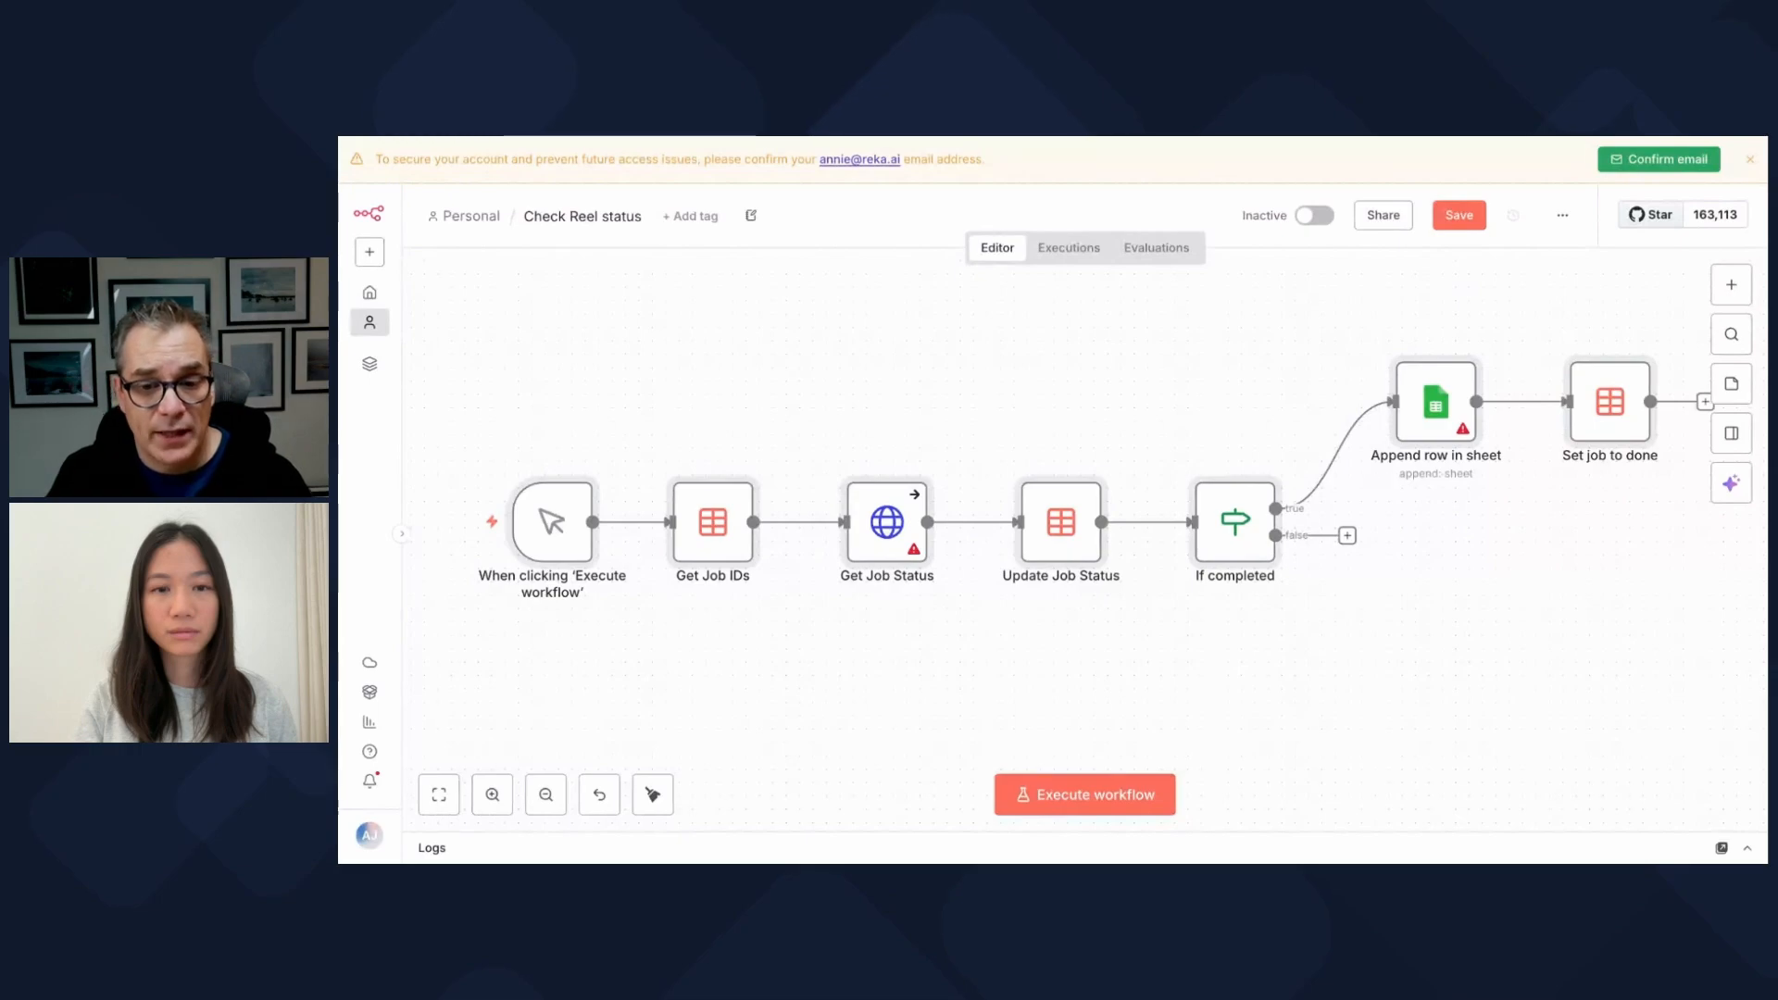
pyautogui.doubleClick(708, 524)
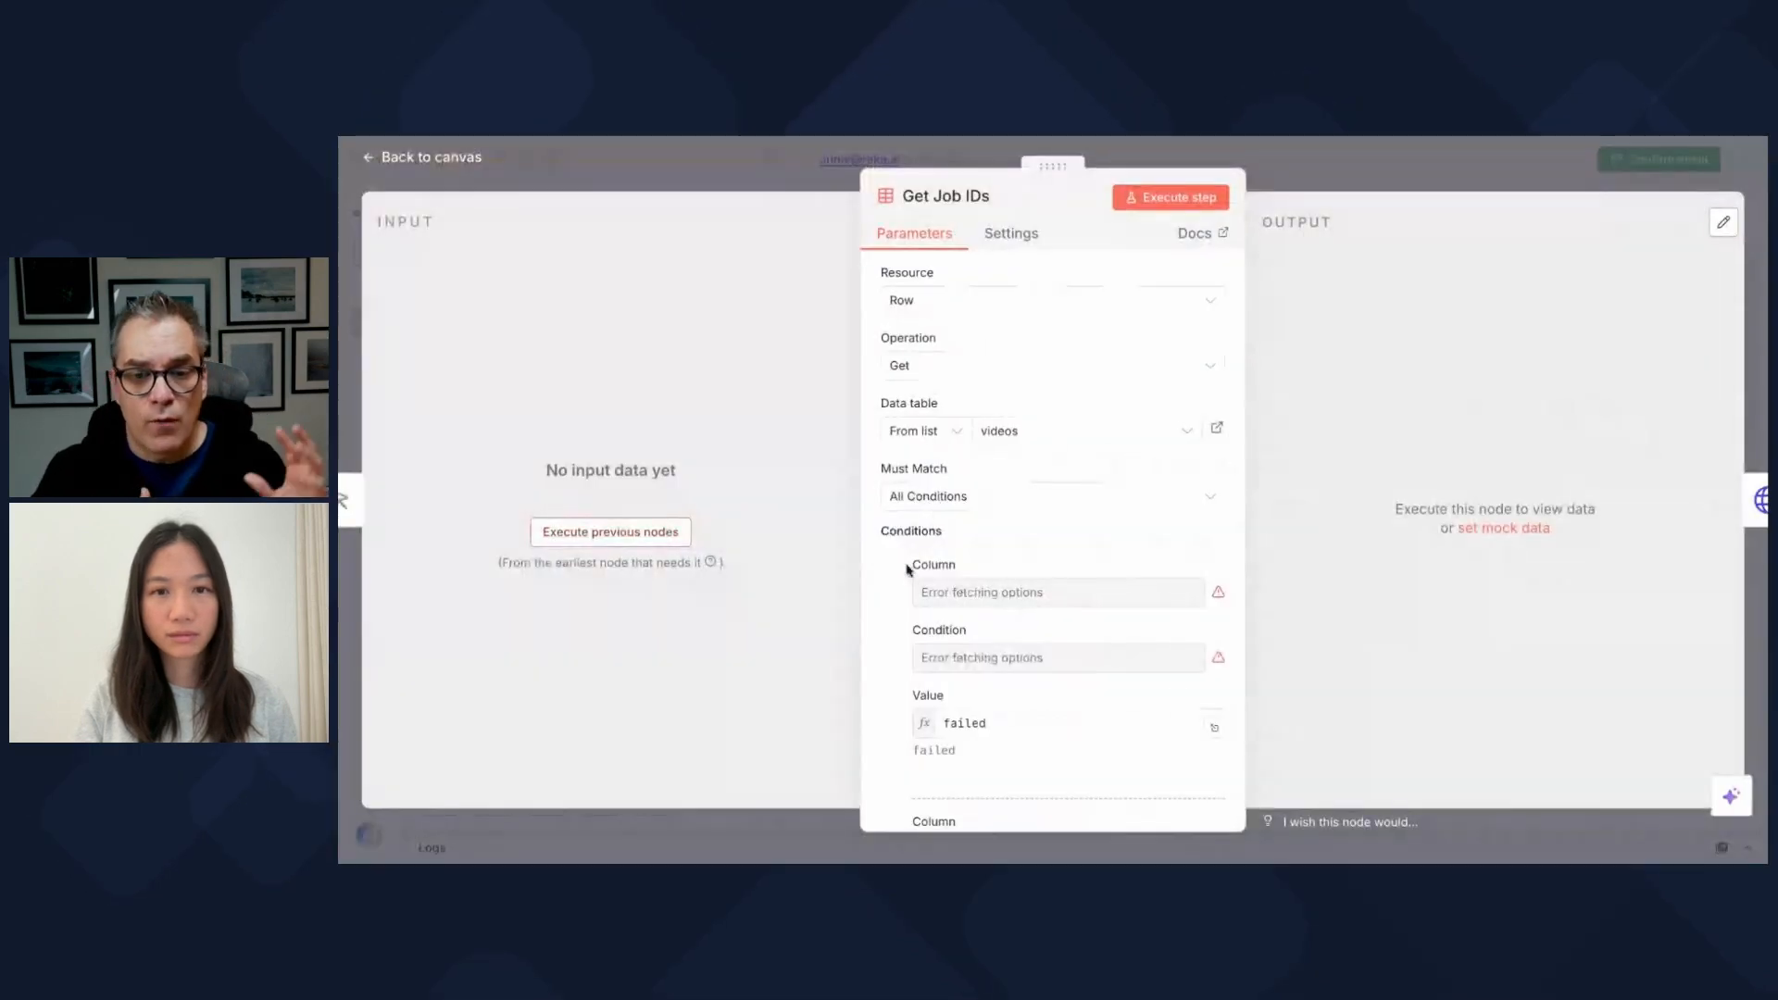
pyautogui.scroll(-1, 887, 627)
pyautogui.scroll(-2, 887, 628)
pyautogui.scroll(3, 889, 623)
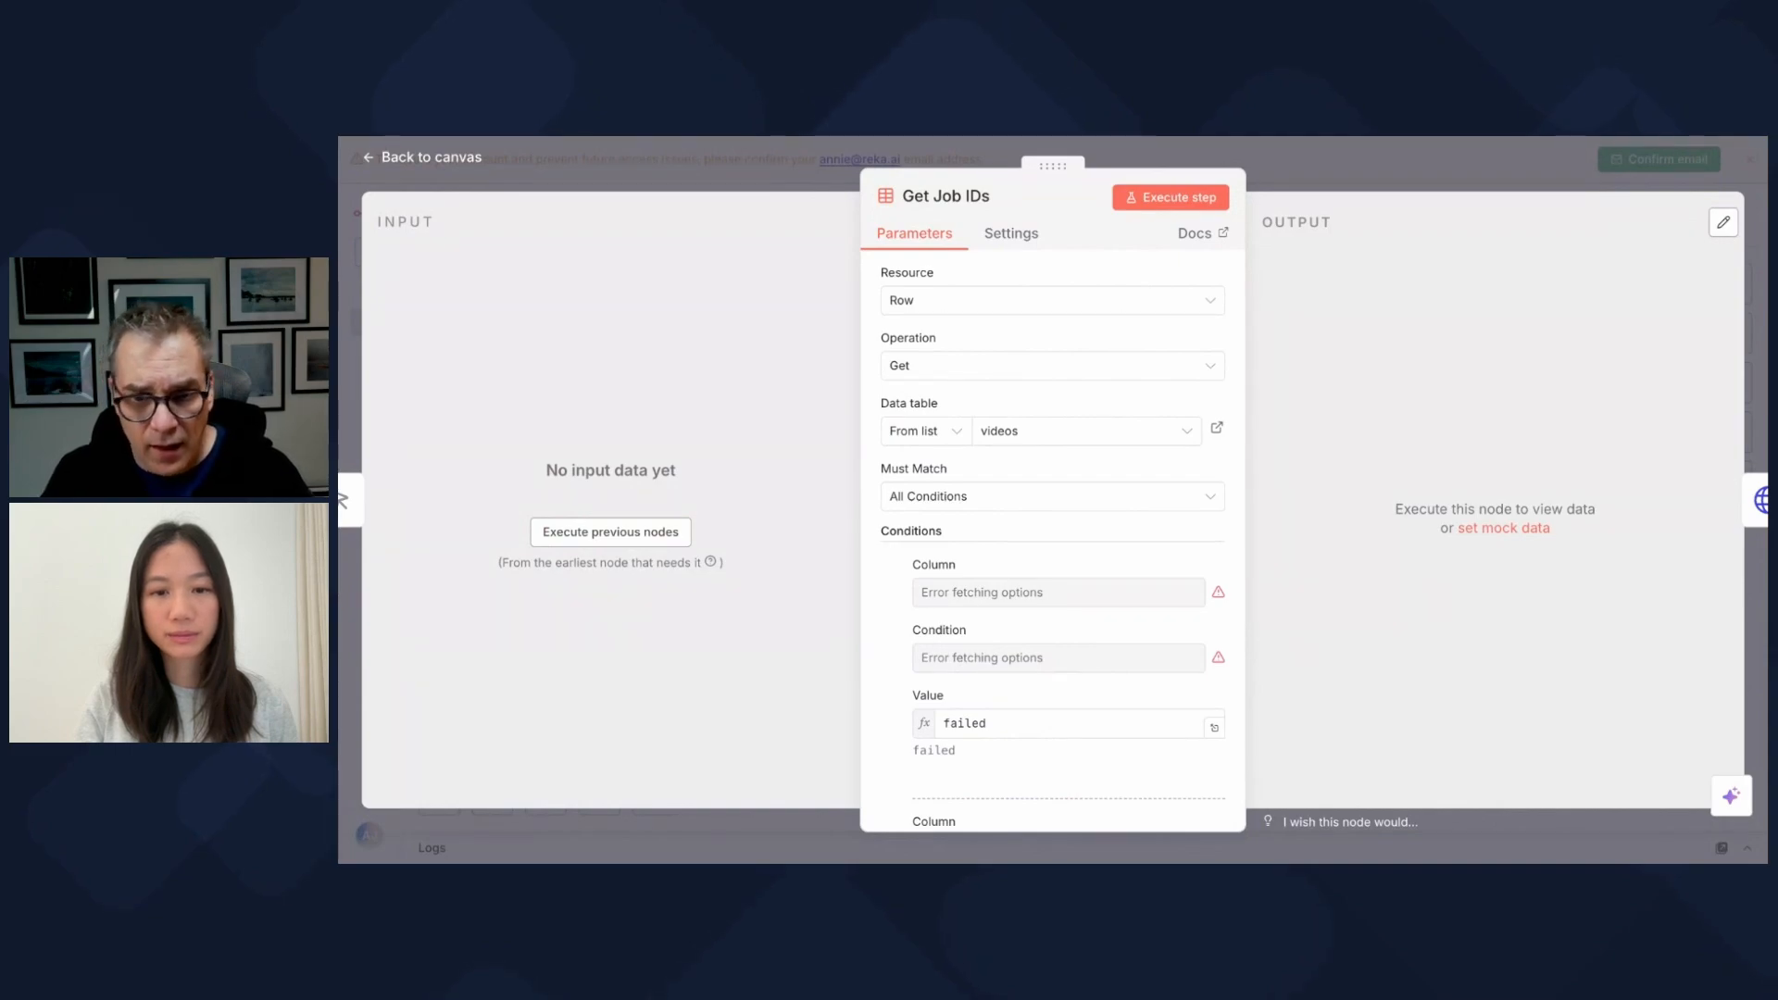
pyautogui.scroll(-5, 1053, 542)
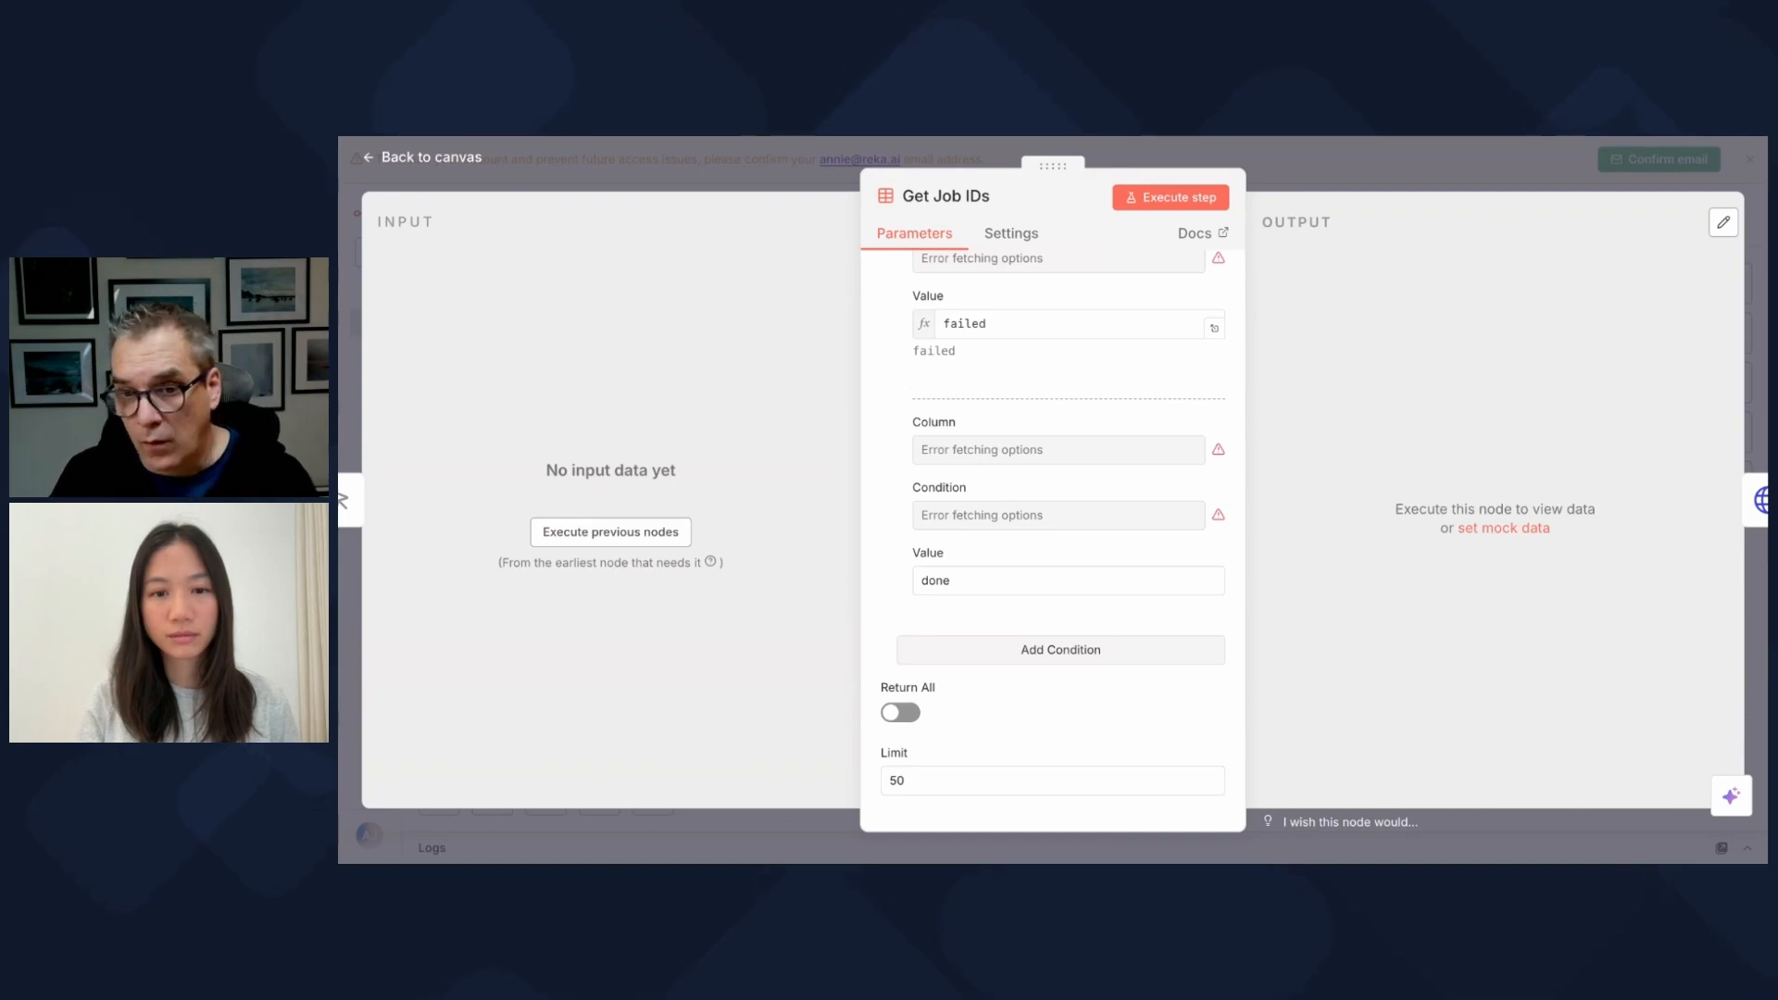
pyautogui.scroll(5, 1108, 488)
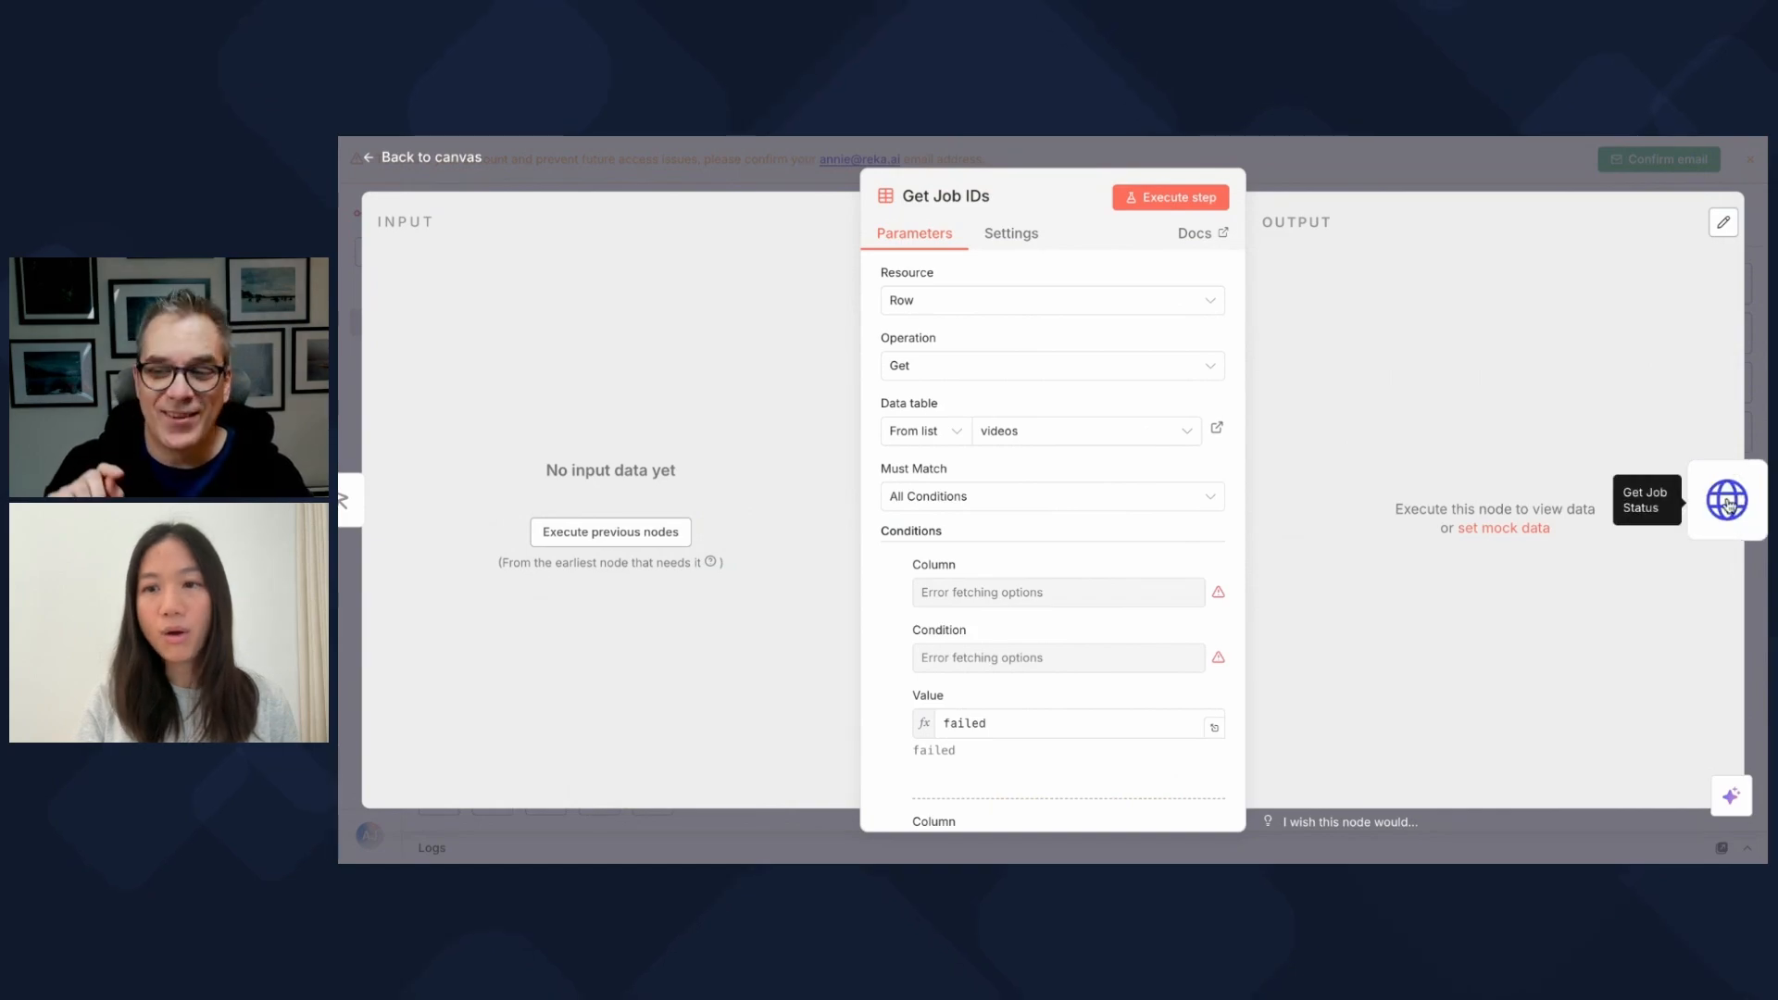
# Step: Open the Get Job Status node and review its GET request to the Reka reels endpoint with the Reka API Key
pyautogui.click(1728, 503)
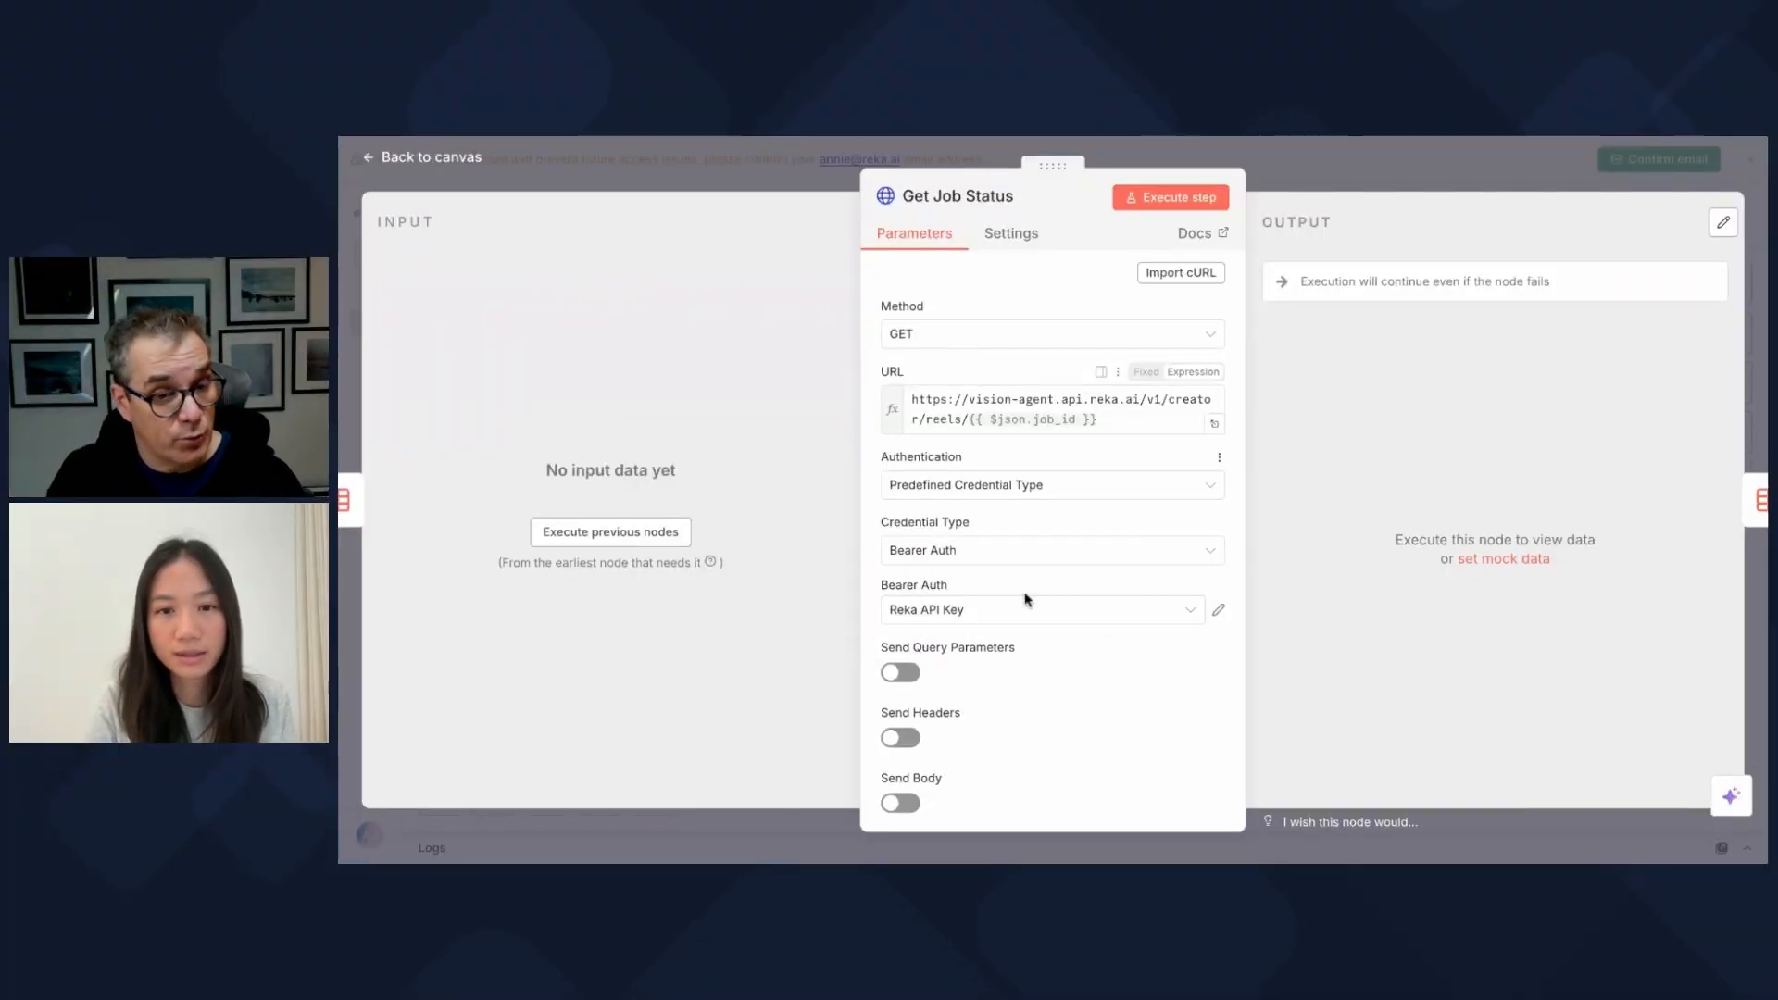
pyautogui.scroll(-1, 1028, 718)
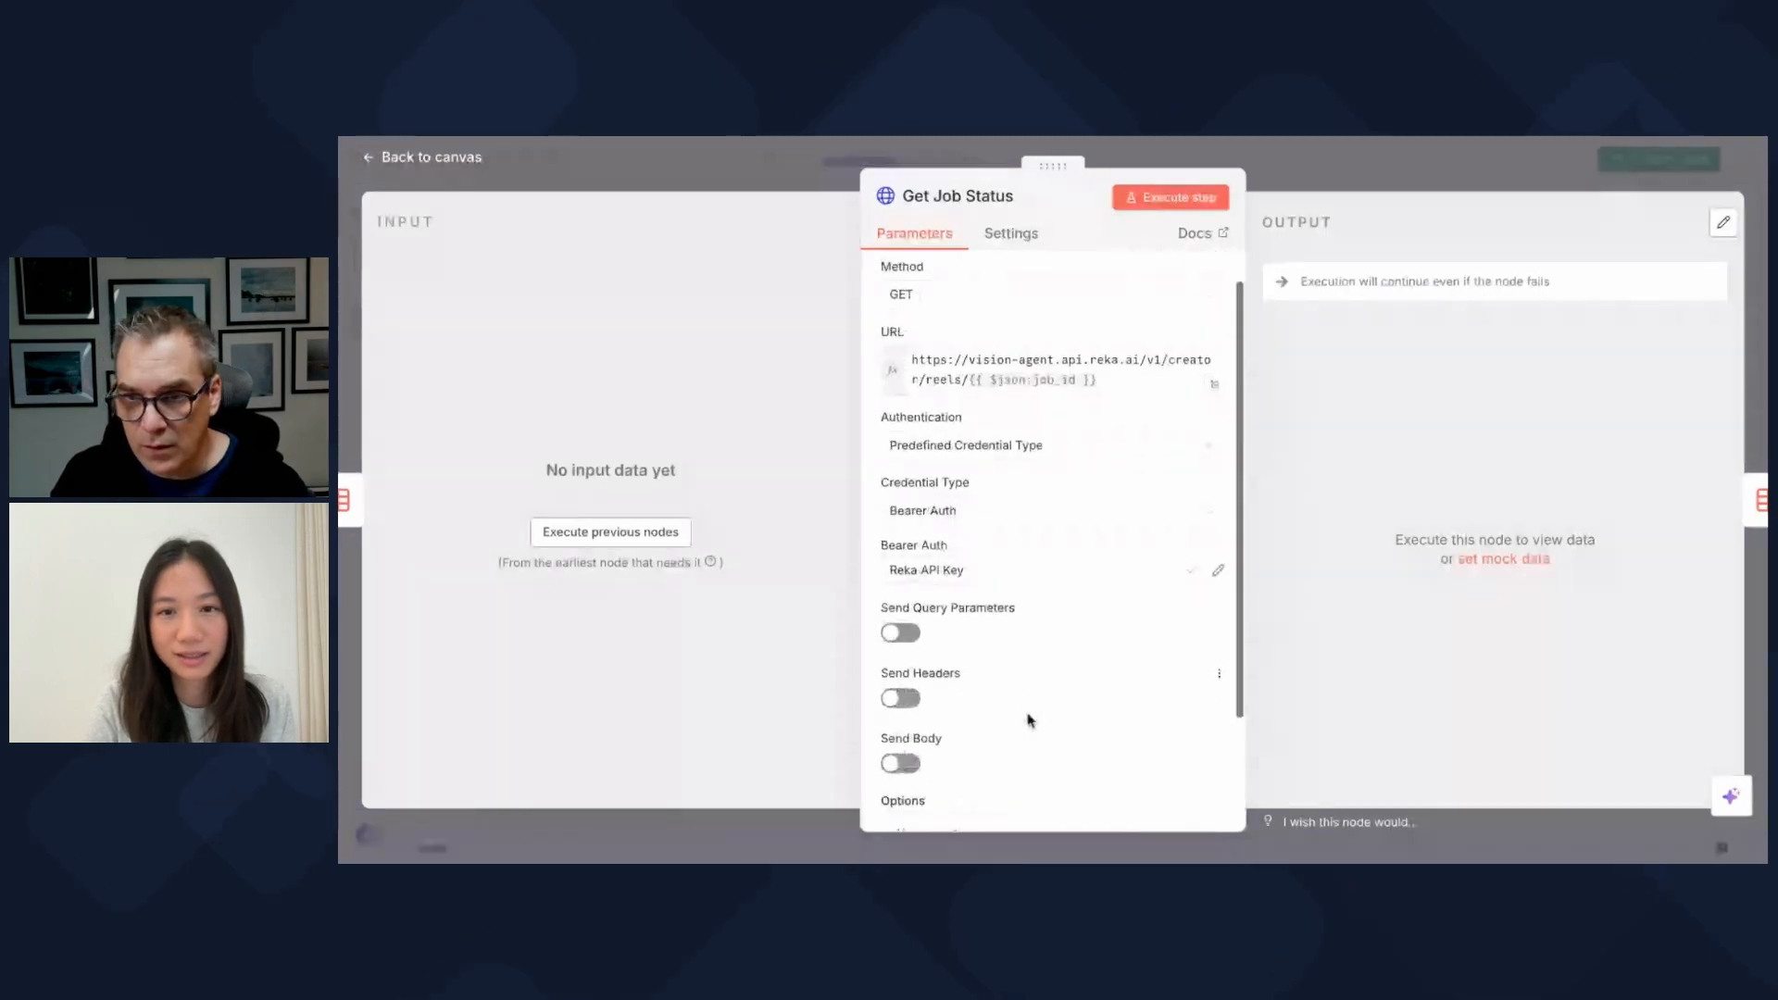
pyautogui.scroll(-4, 1027, 719)
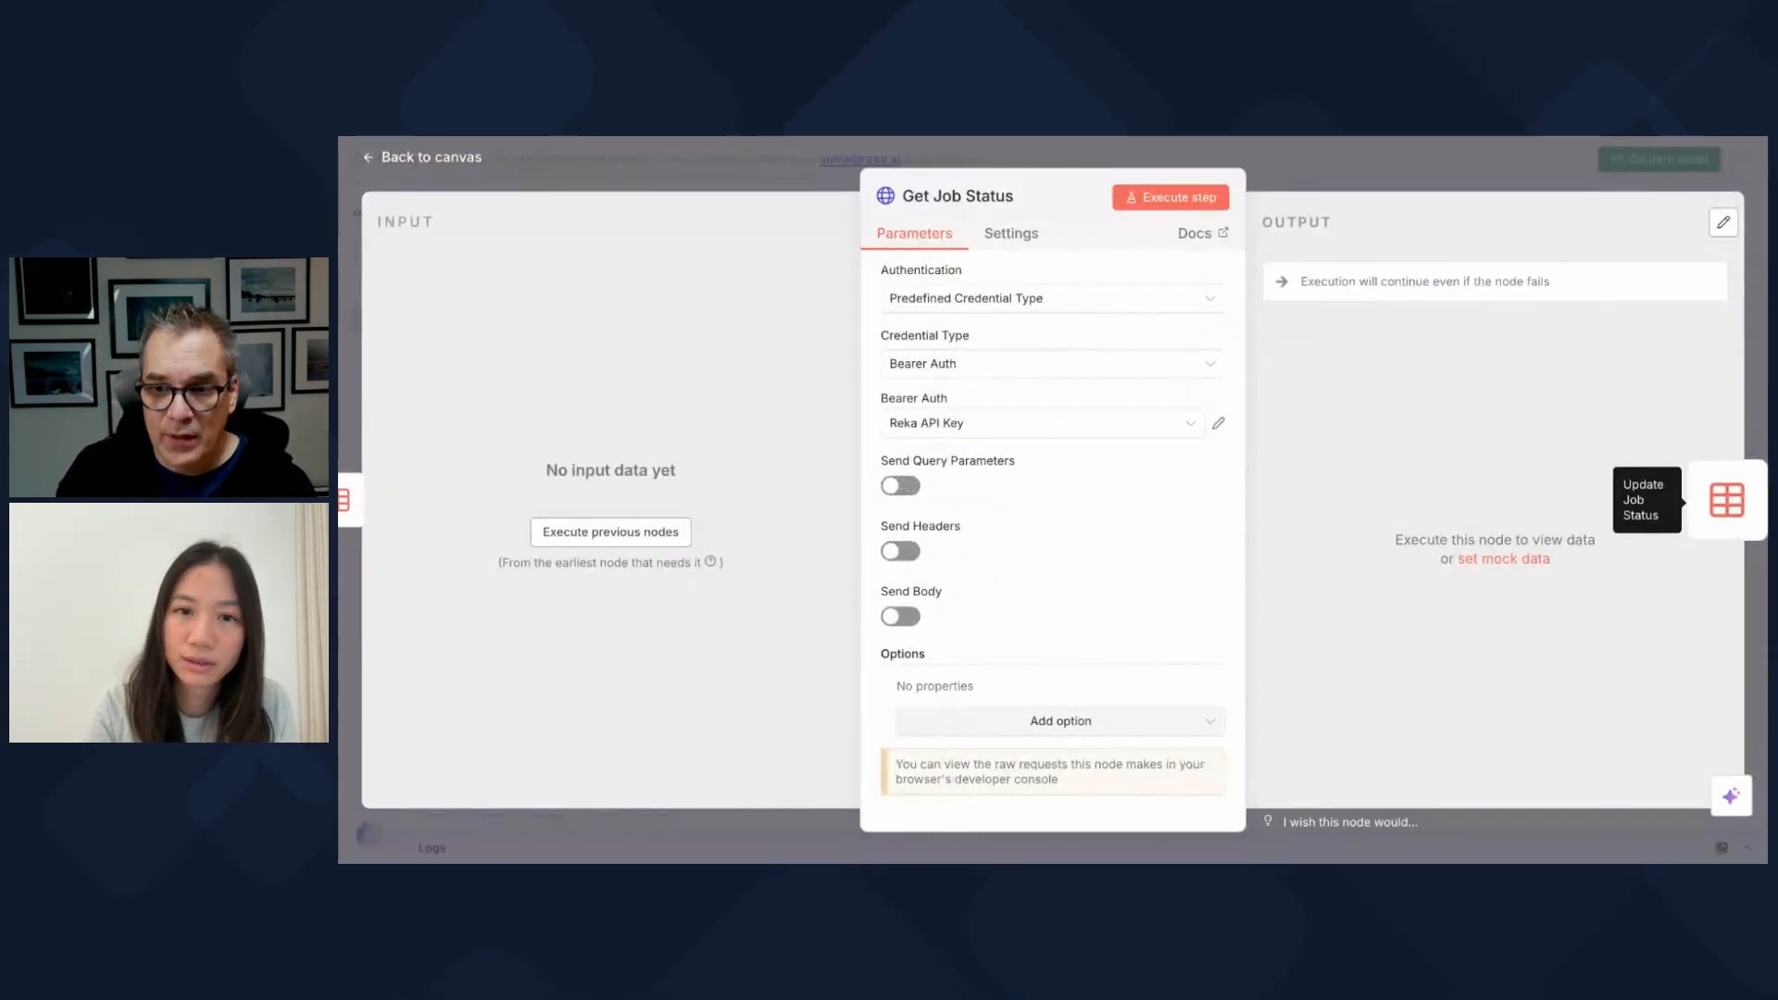
# Step: Review the Update Job Status parameters, then open If completed, which checks that completed equals job_status
pyautogui.click(1726, 500)
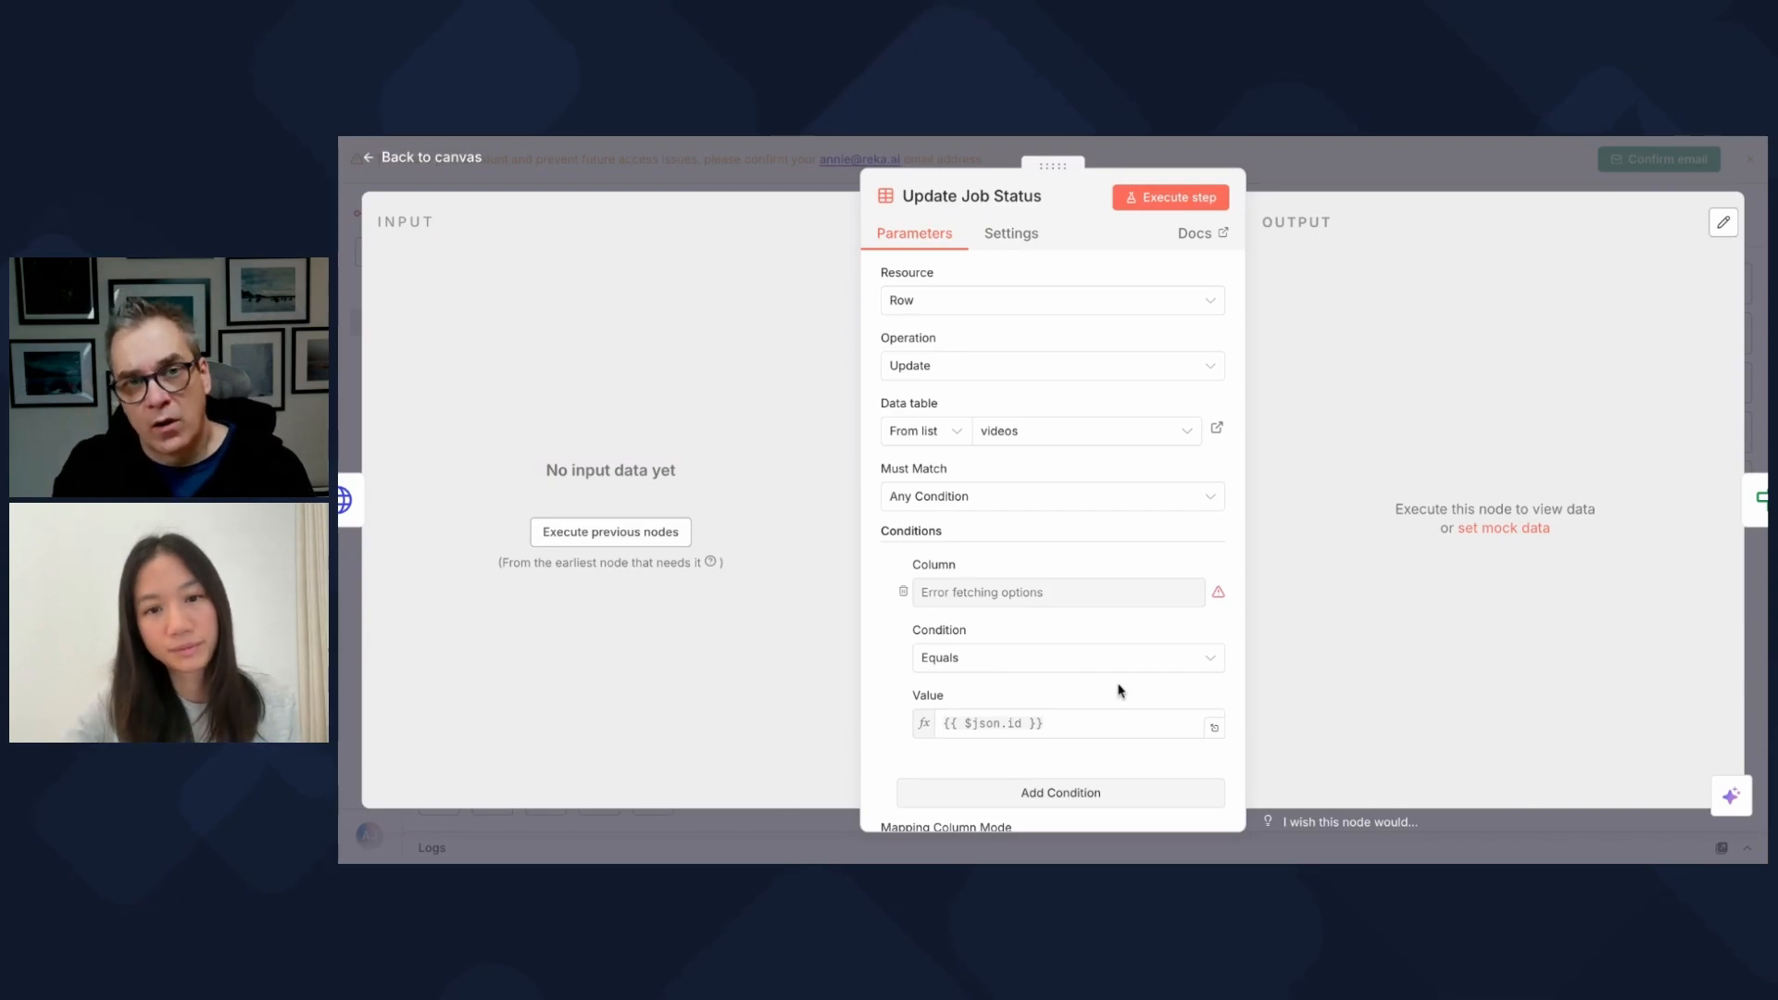
pyautogui.scroll(-3, 1116, 687)
pyautogui.scroll(-2, 1117, 603)
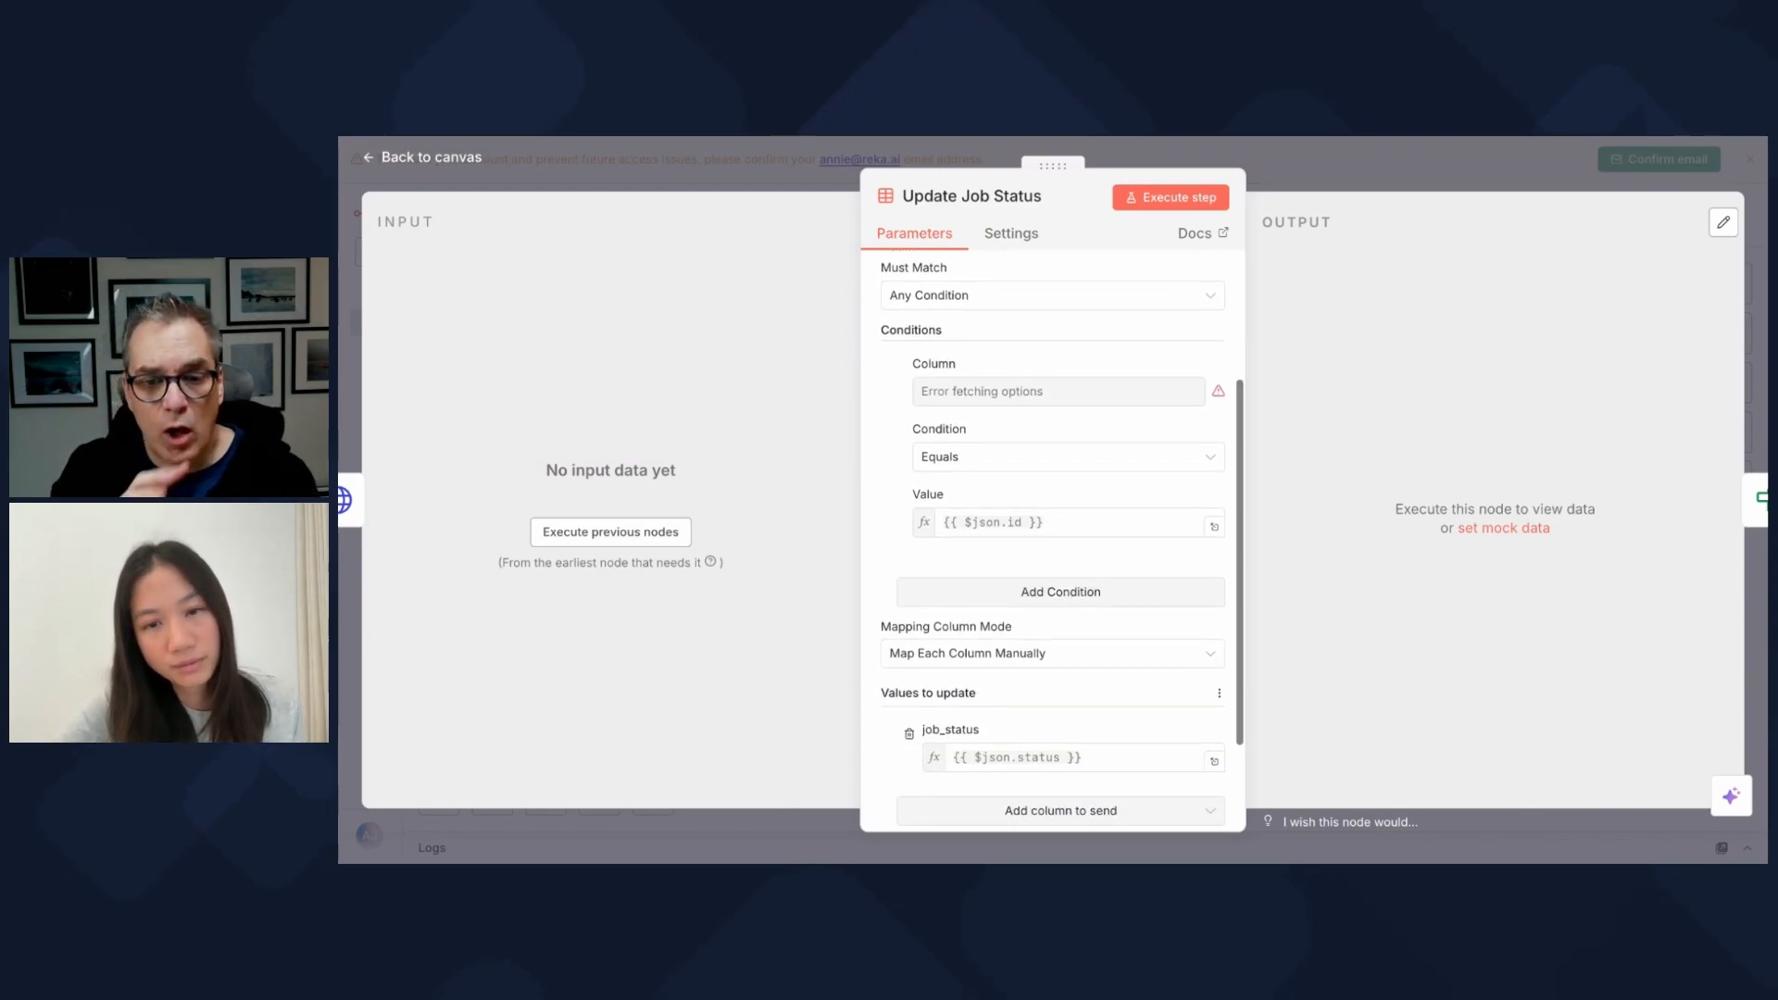
pyautogui.scroll(-2, 1116, 593)
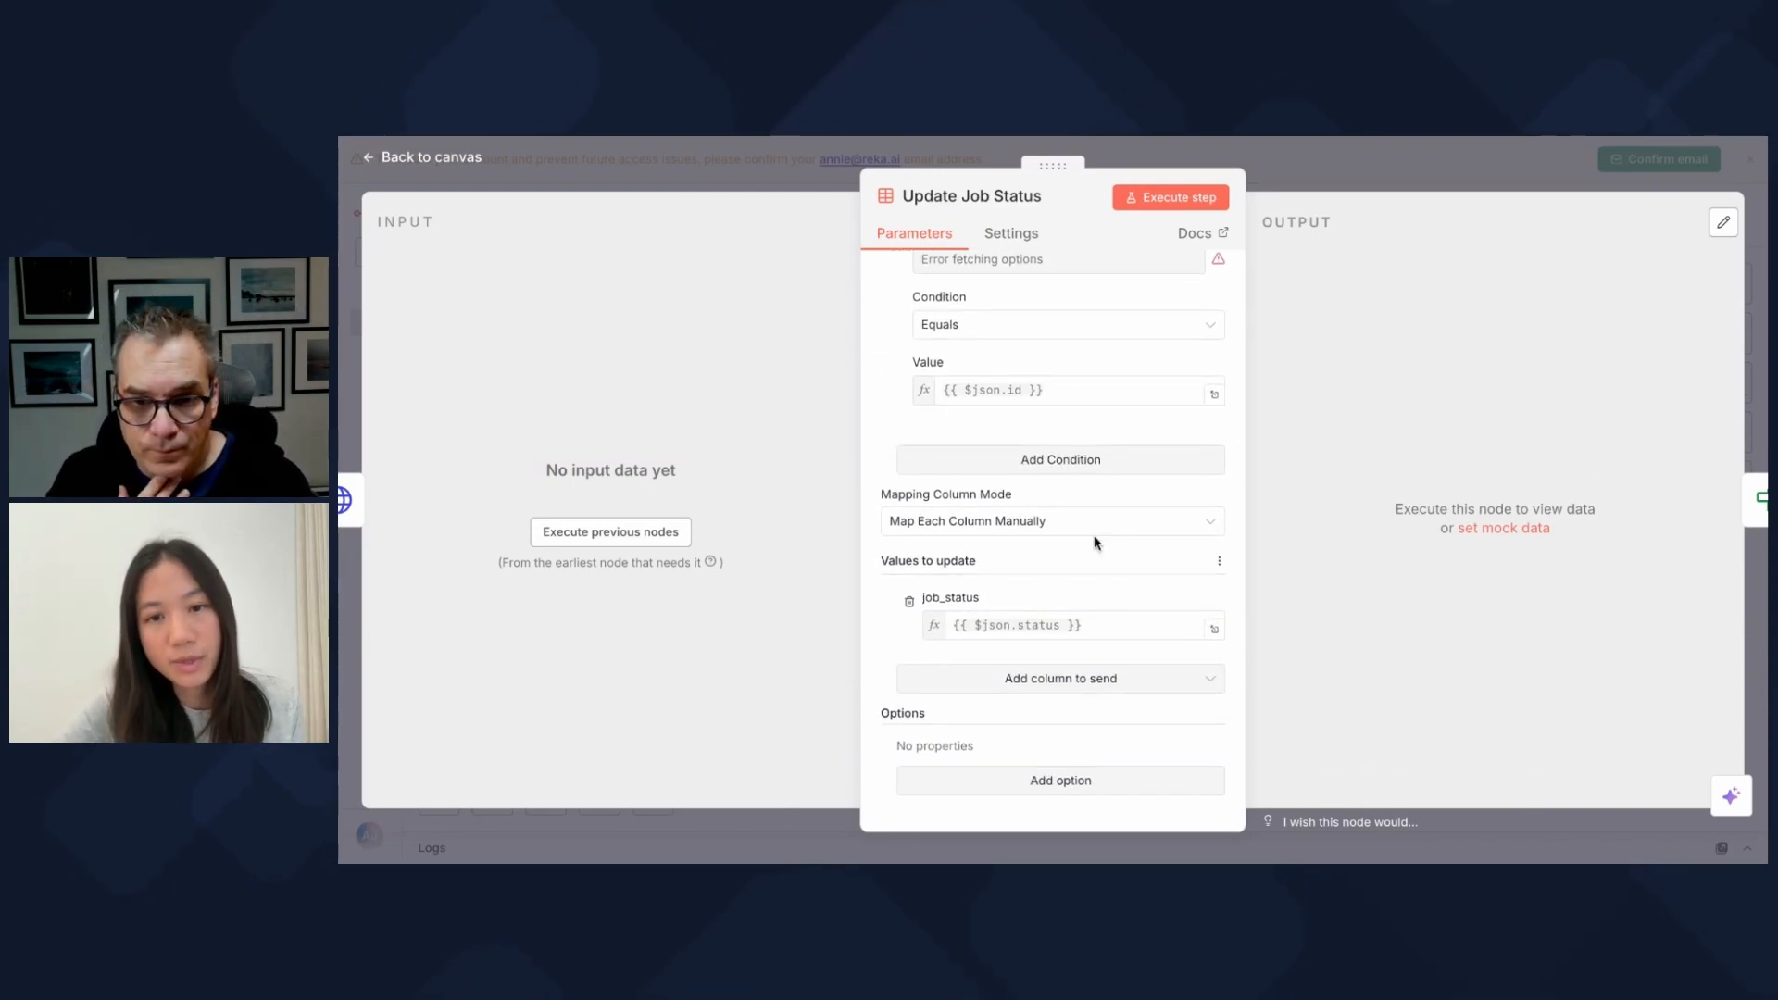
pyautogui.scroll(5, 1095, 542)
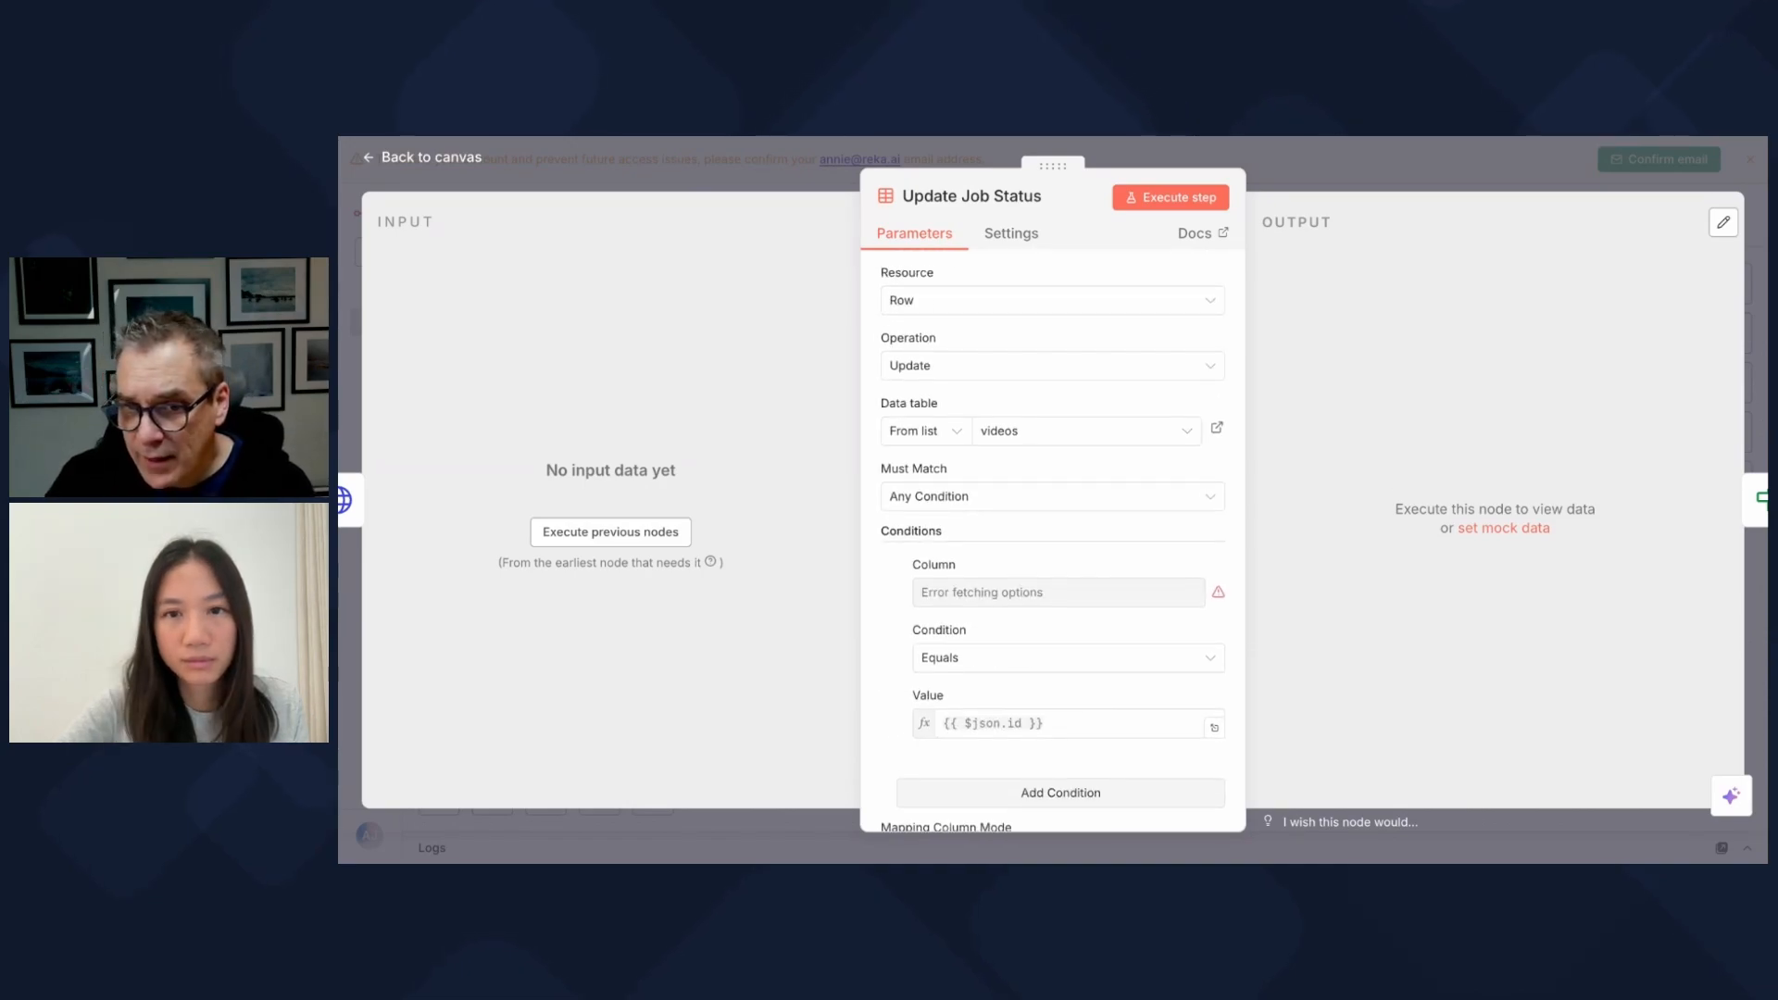
pyautogui.click(1757, 498)
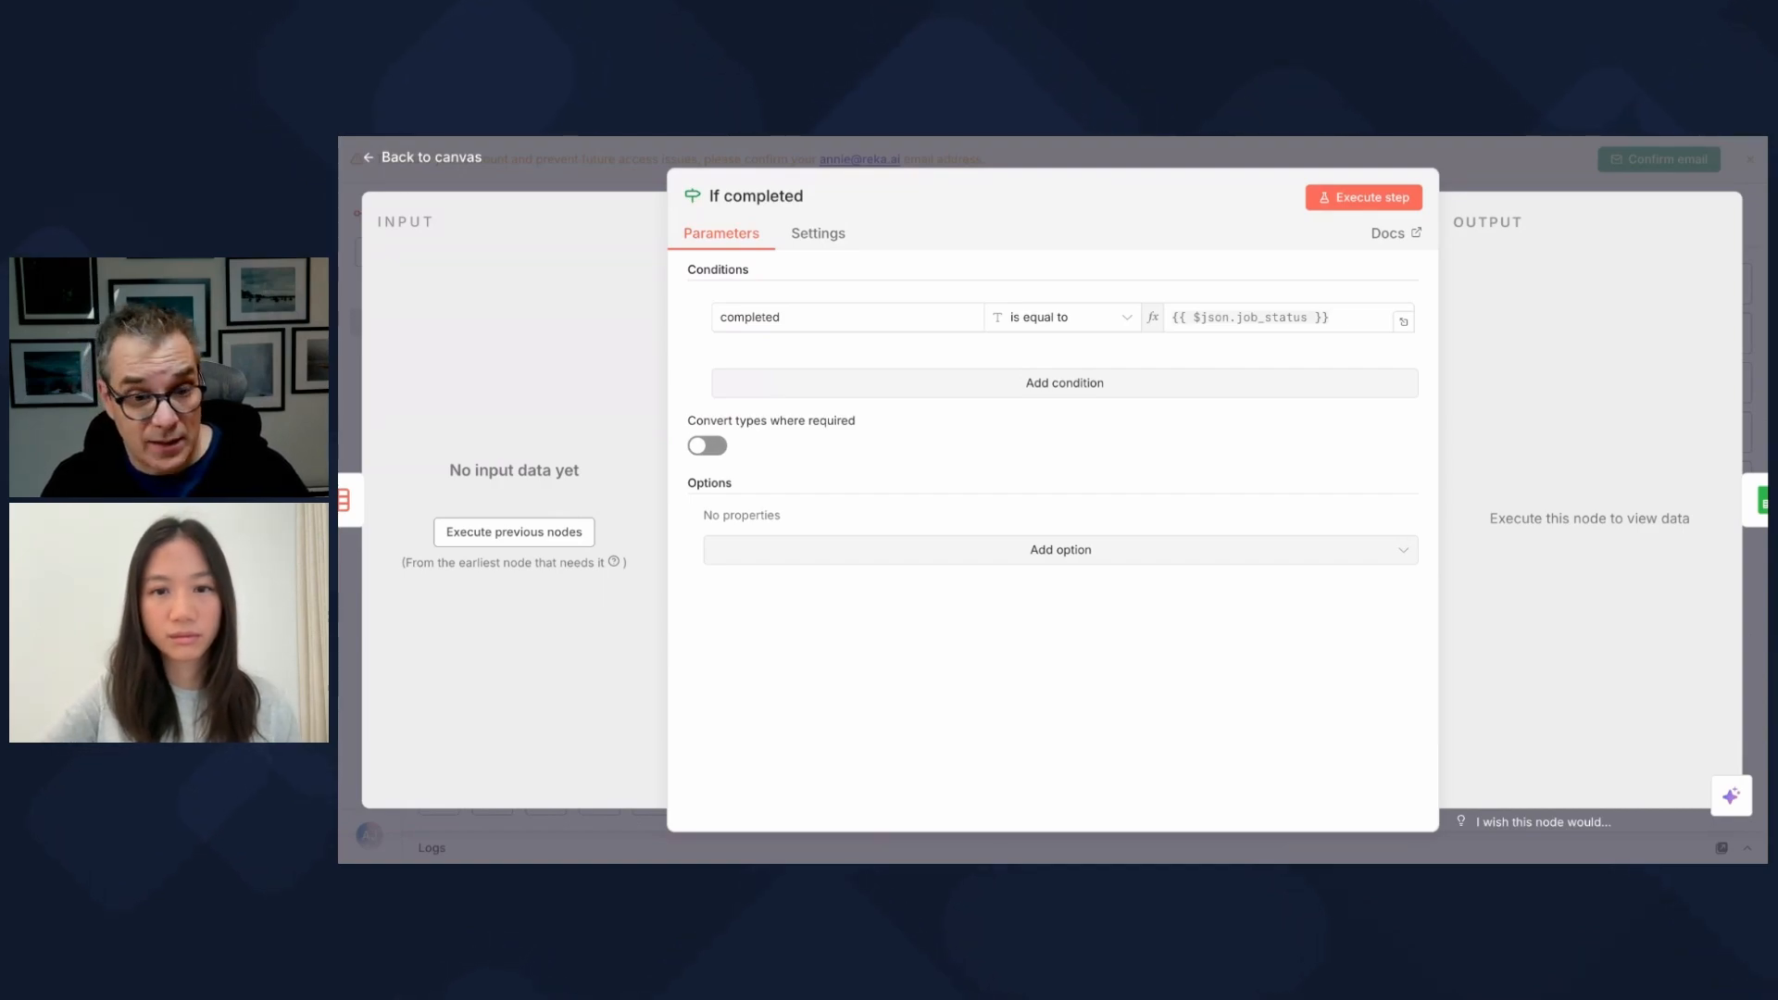
# Step: Close the If completed panel and return to the canvas, where its true branch feeds Append row in sheet
pyautogui.press('Escape')
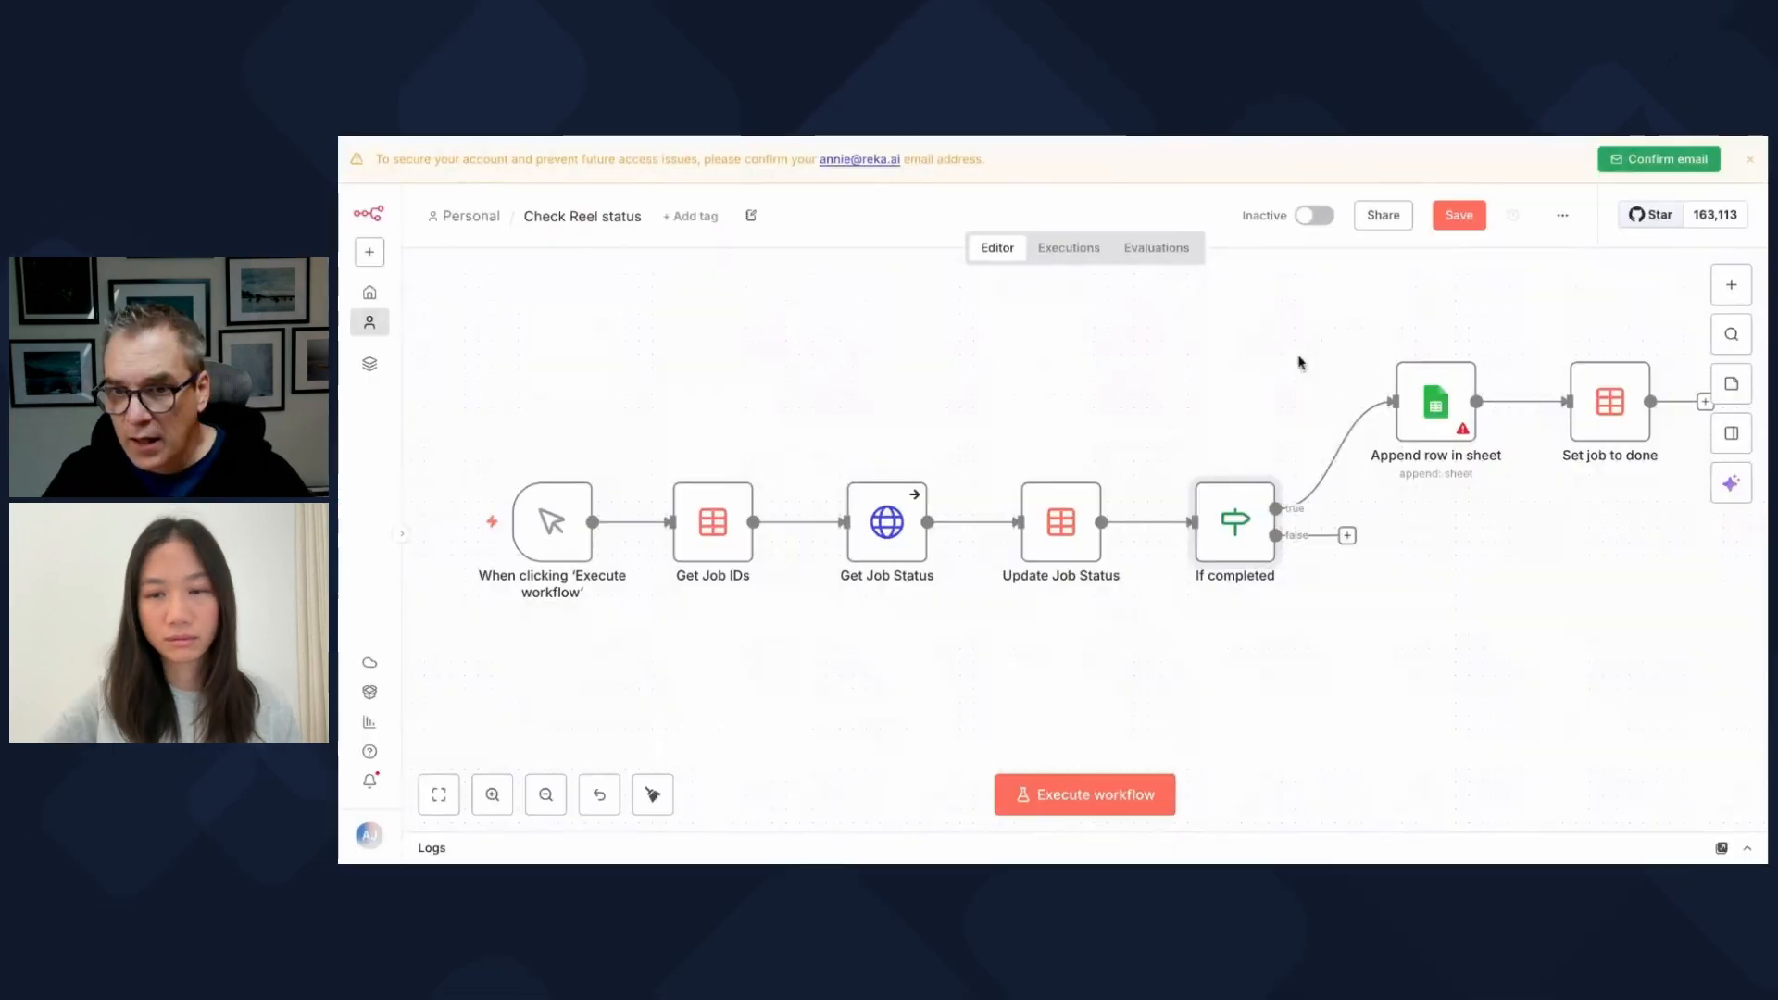
pyautogui.moveTo(1321, 460)
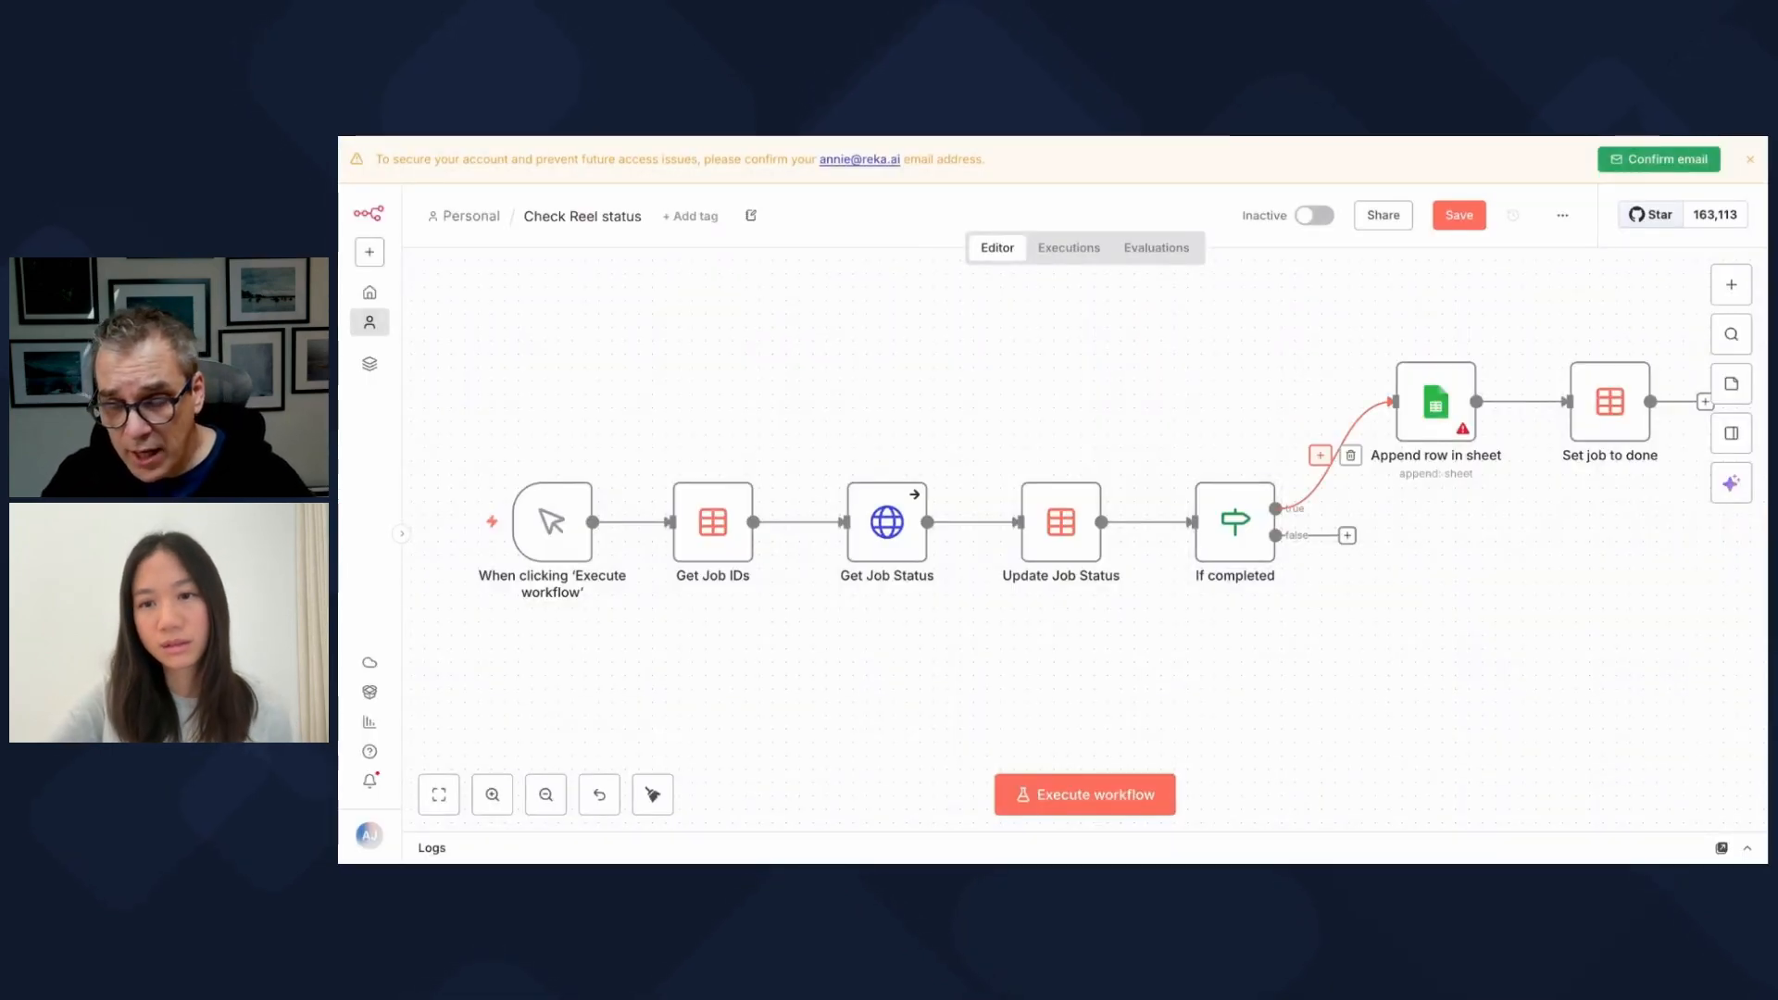
# Step: Replace the true-branch link to Append row in sheet with a new Gmail 'Send a message' node
pyautogui.click(1351, 456)
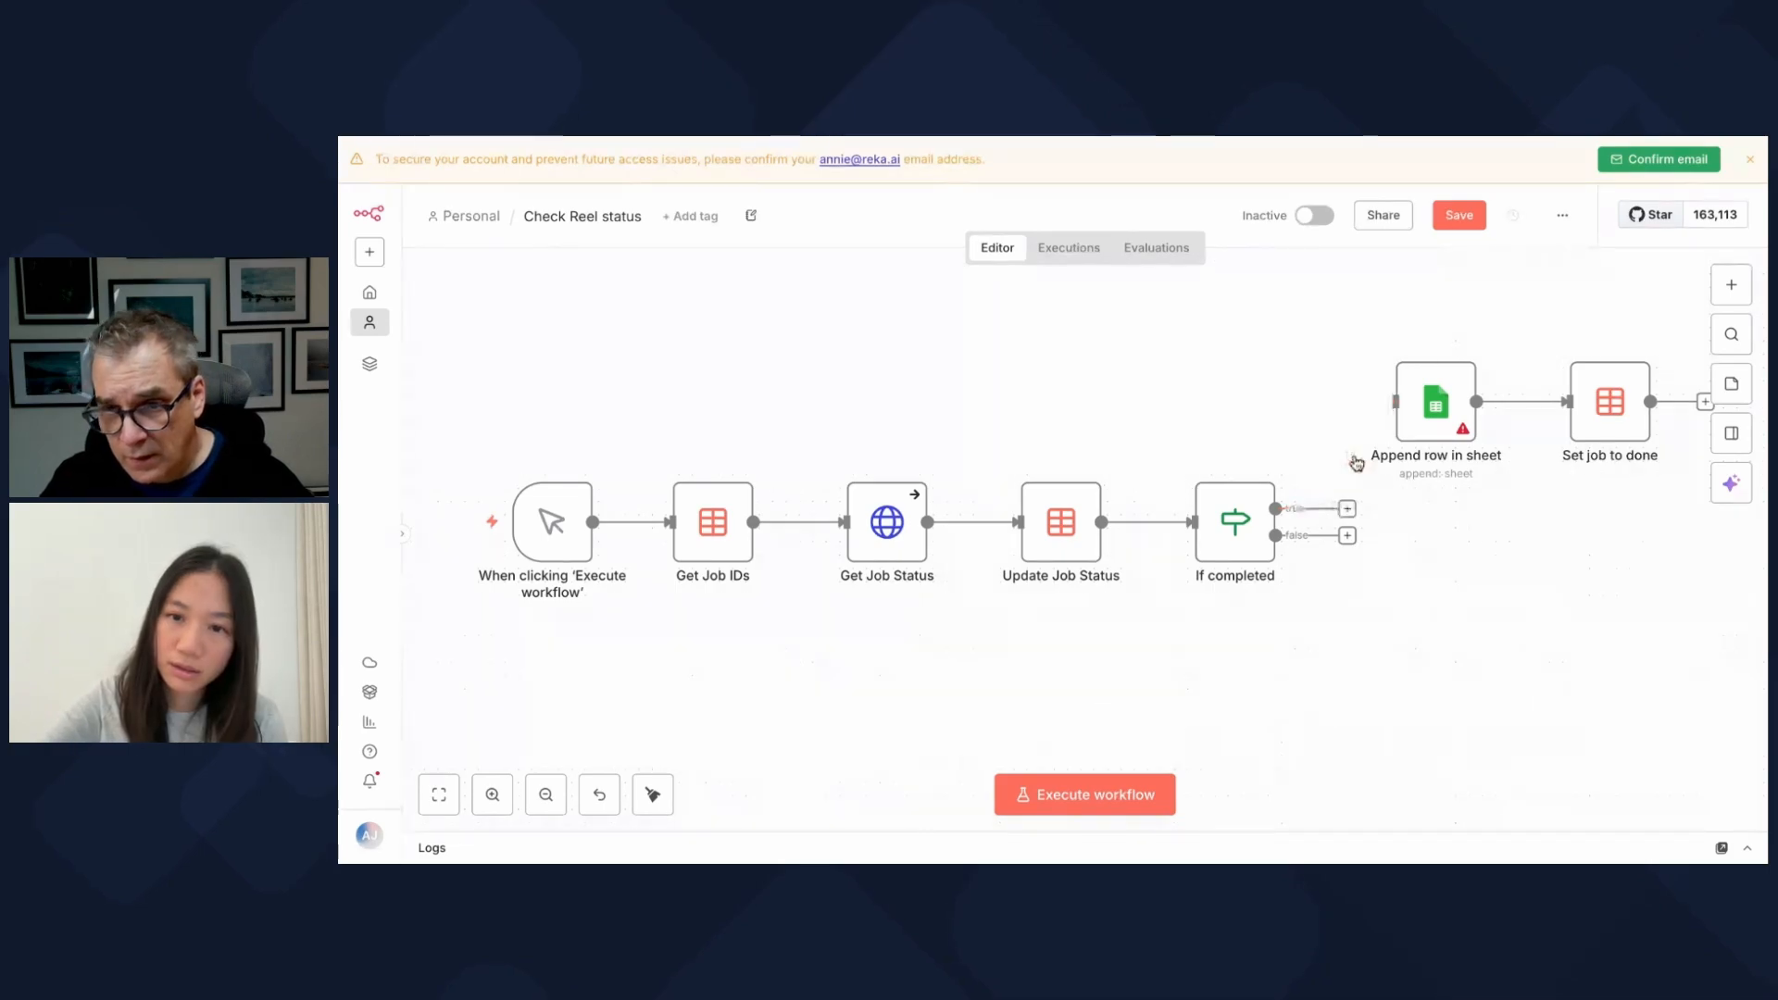
pyautogui.click(1346, 509)
pyautogui.write('gmail')
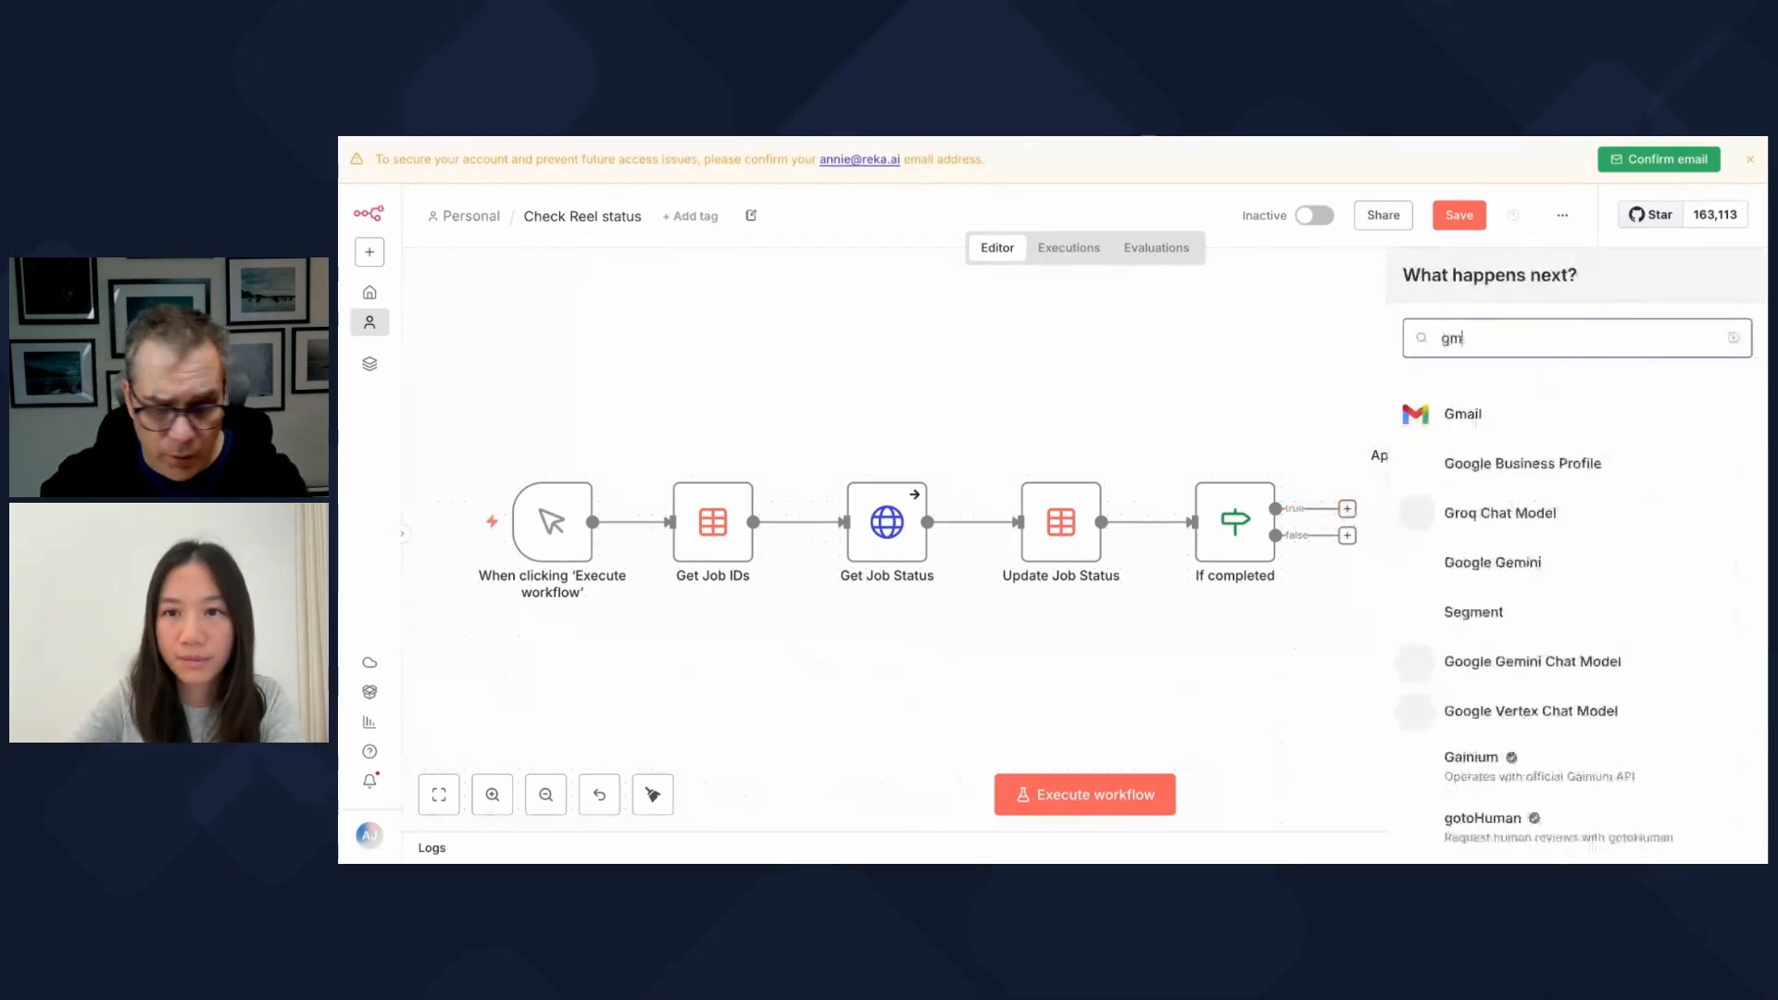
pyautogui.click(1463, 415)
pyautogui.scroll(-1, 1494, 704)
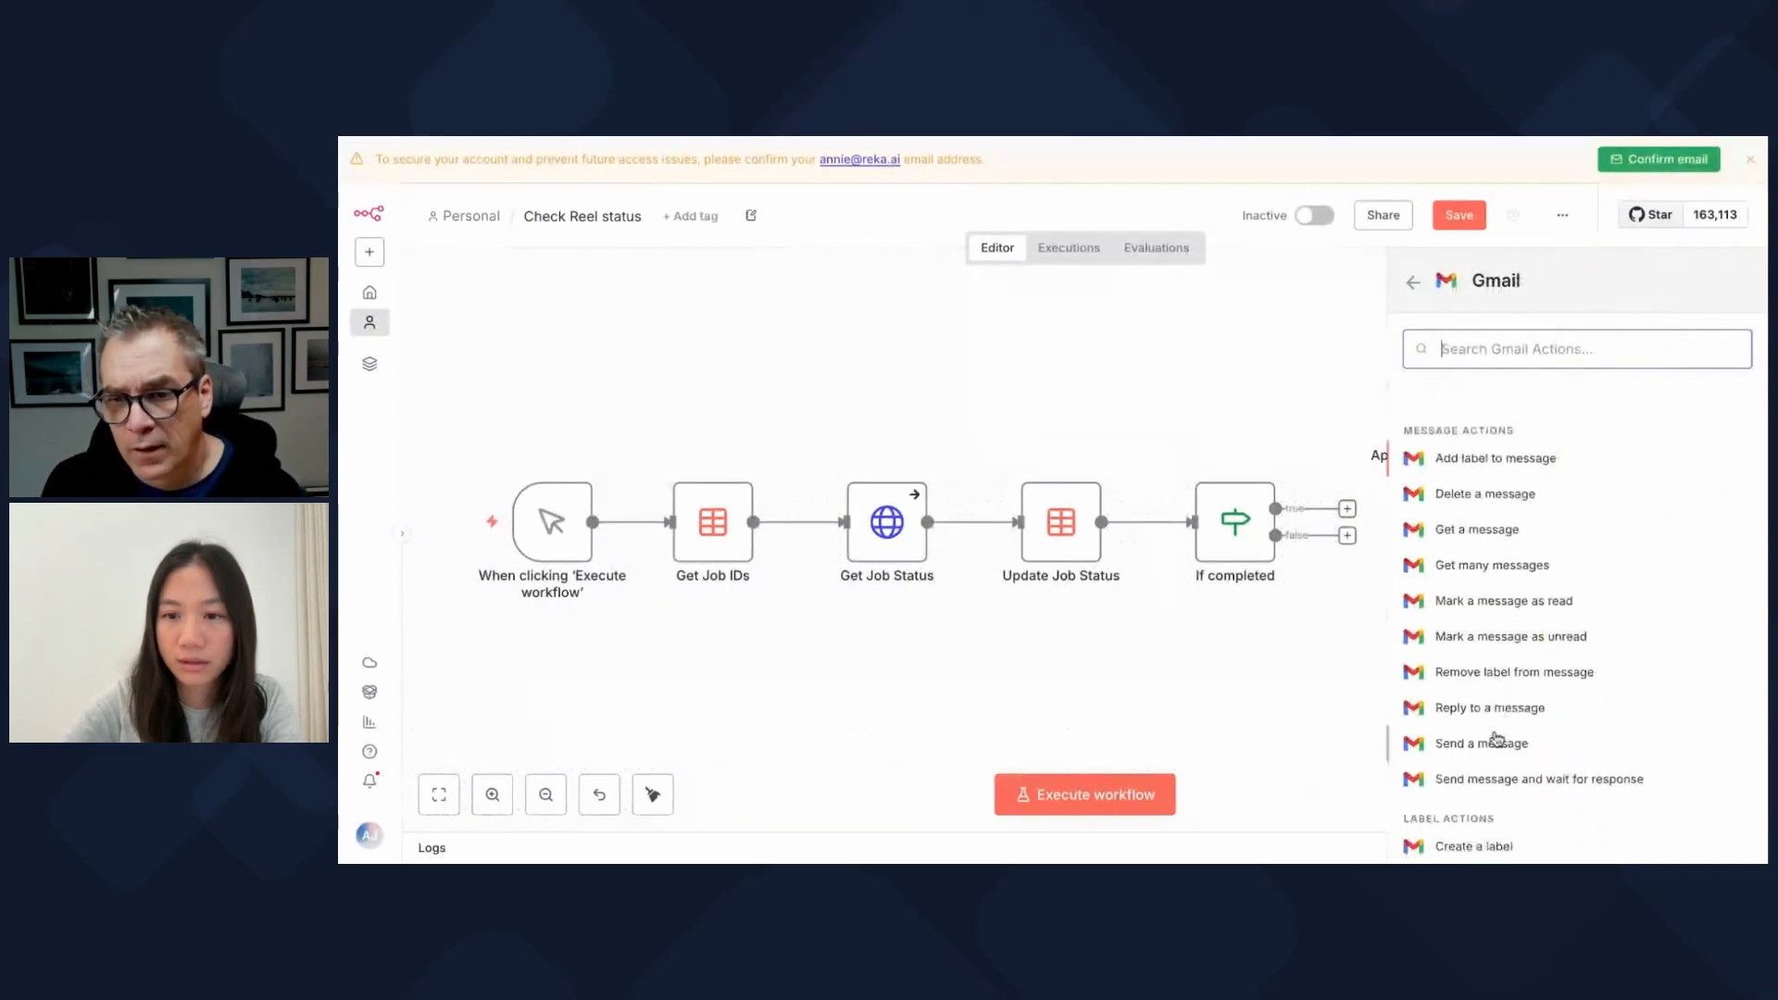
pyautogui.click(1492, 740)
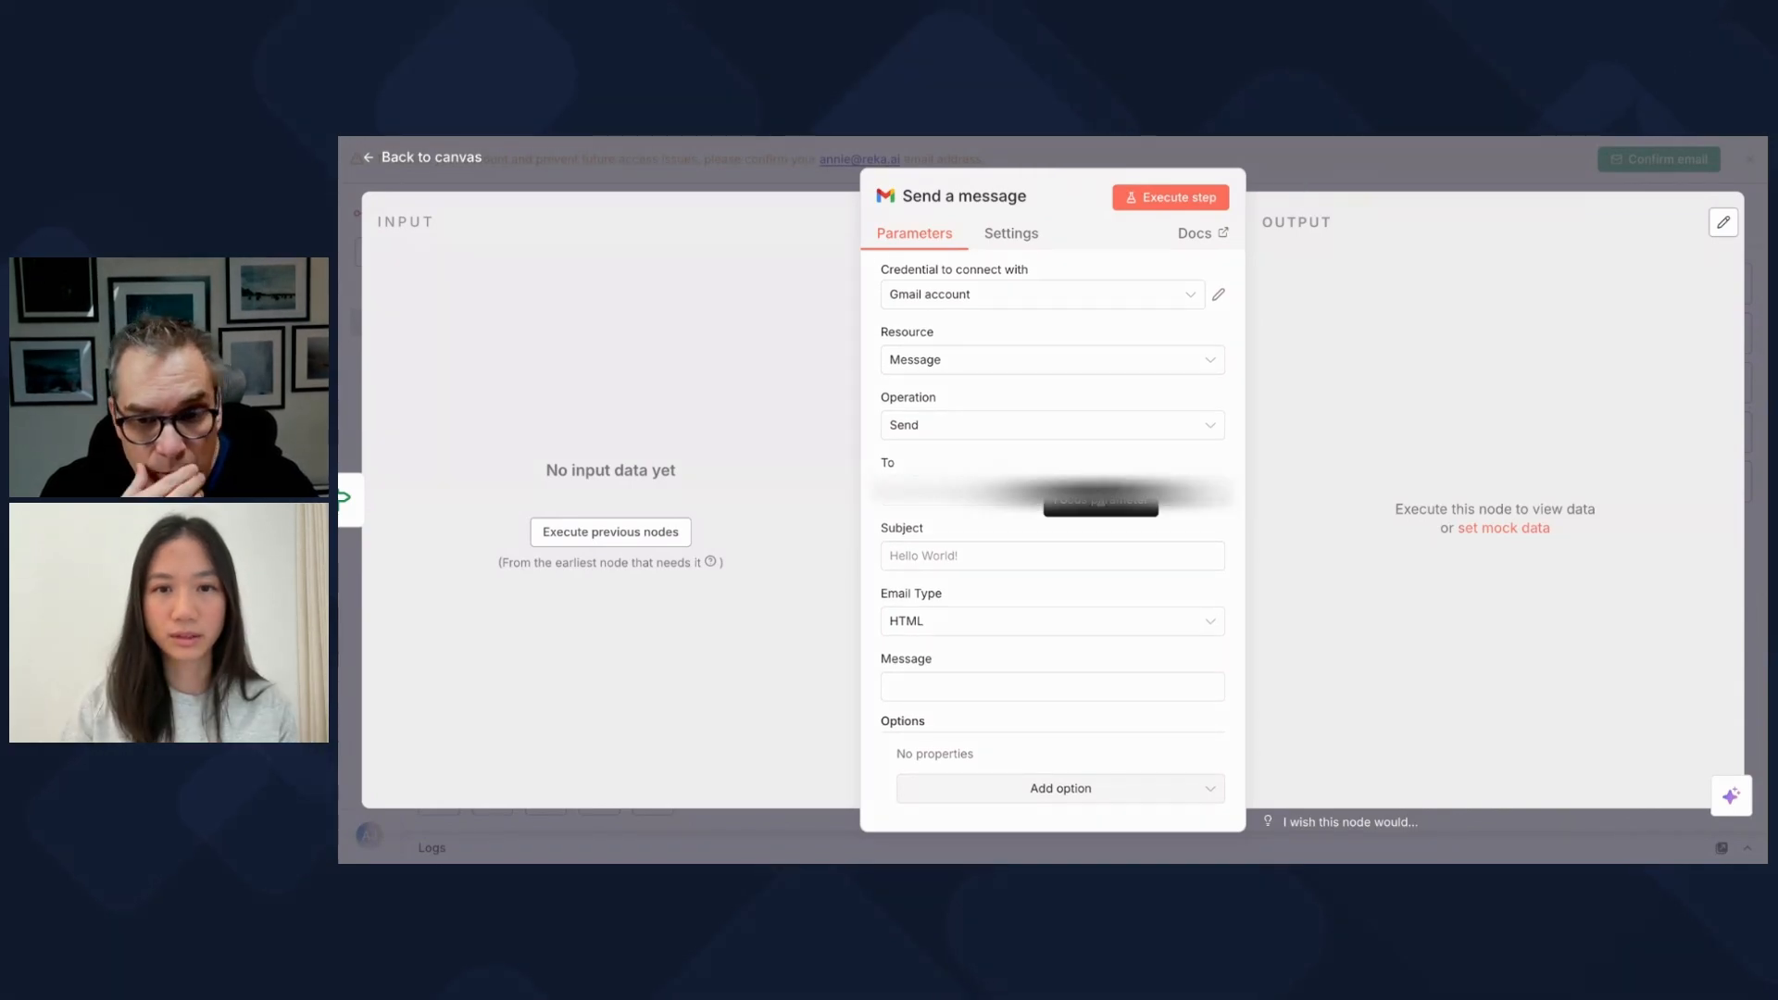
# Step: Enter the recipient's e-mail address and set the subject to 'Speed's Clips are Ready from Reka'
pyautogui.click(1100, 499)
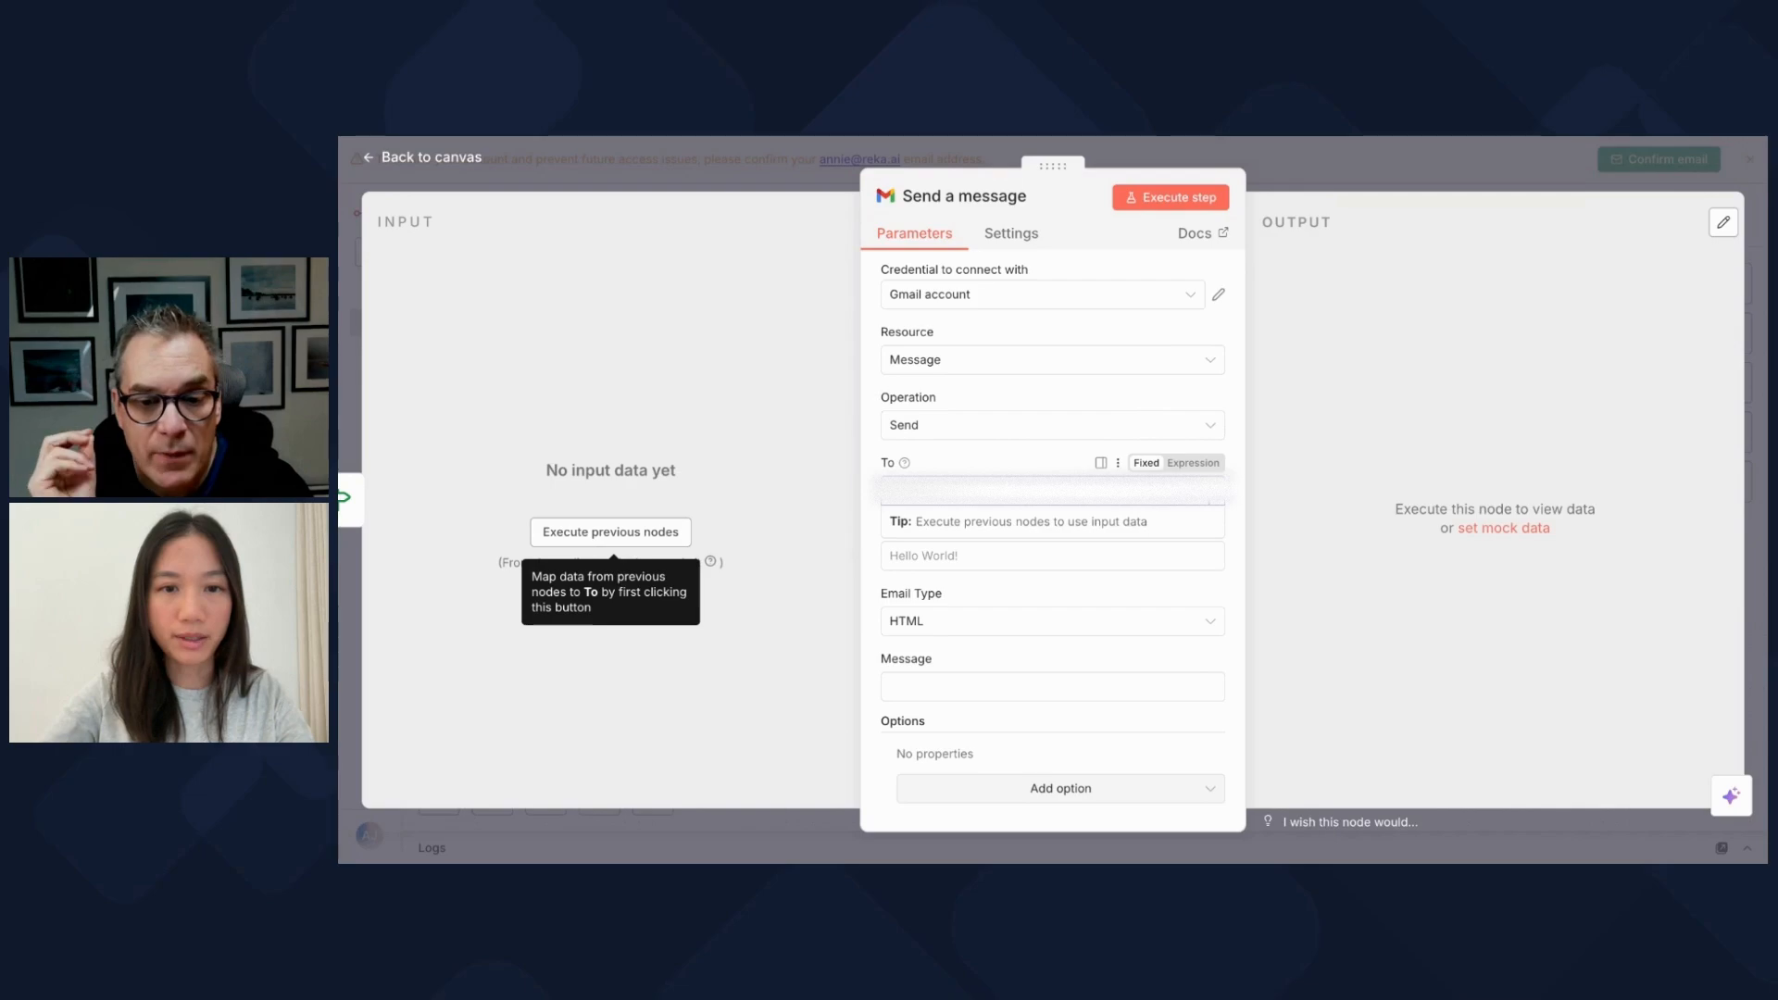
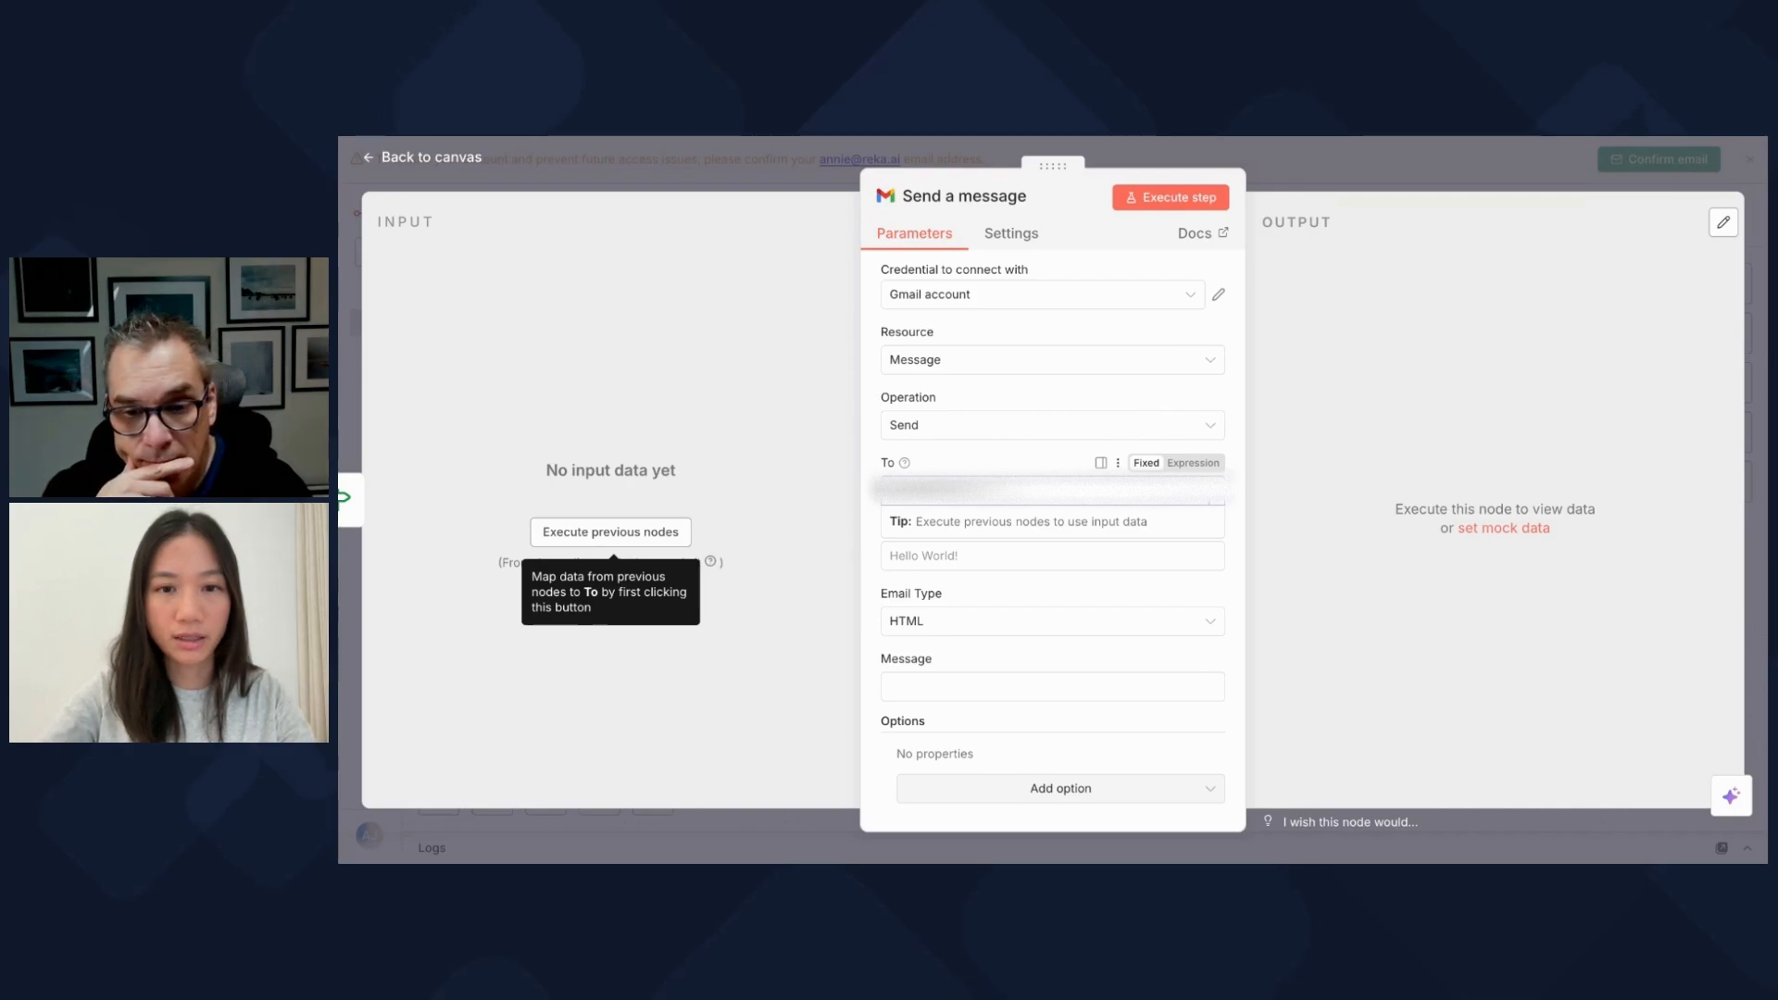
pyautogui.click(911, 558)
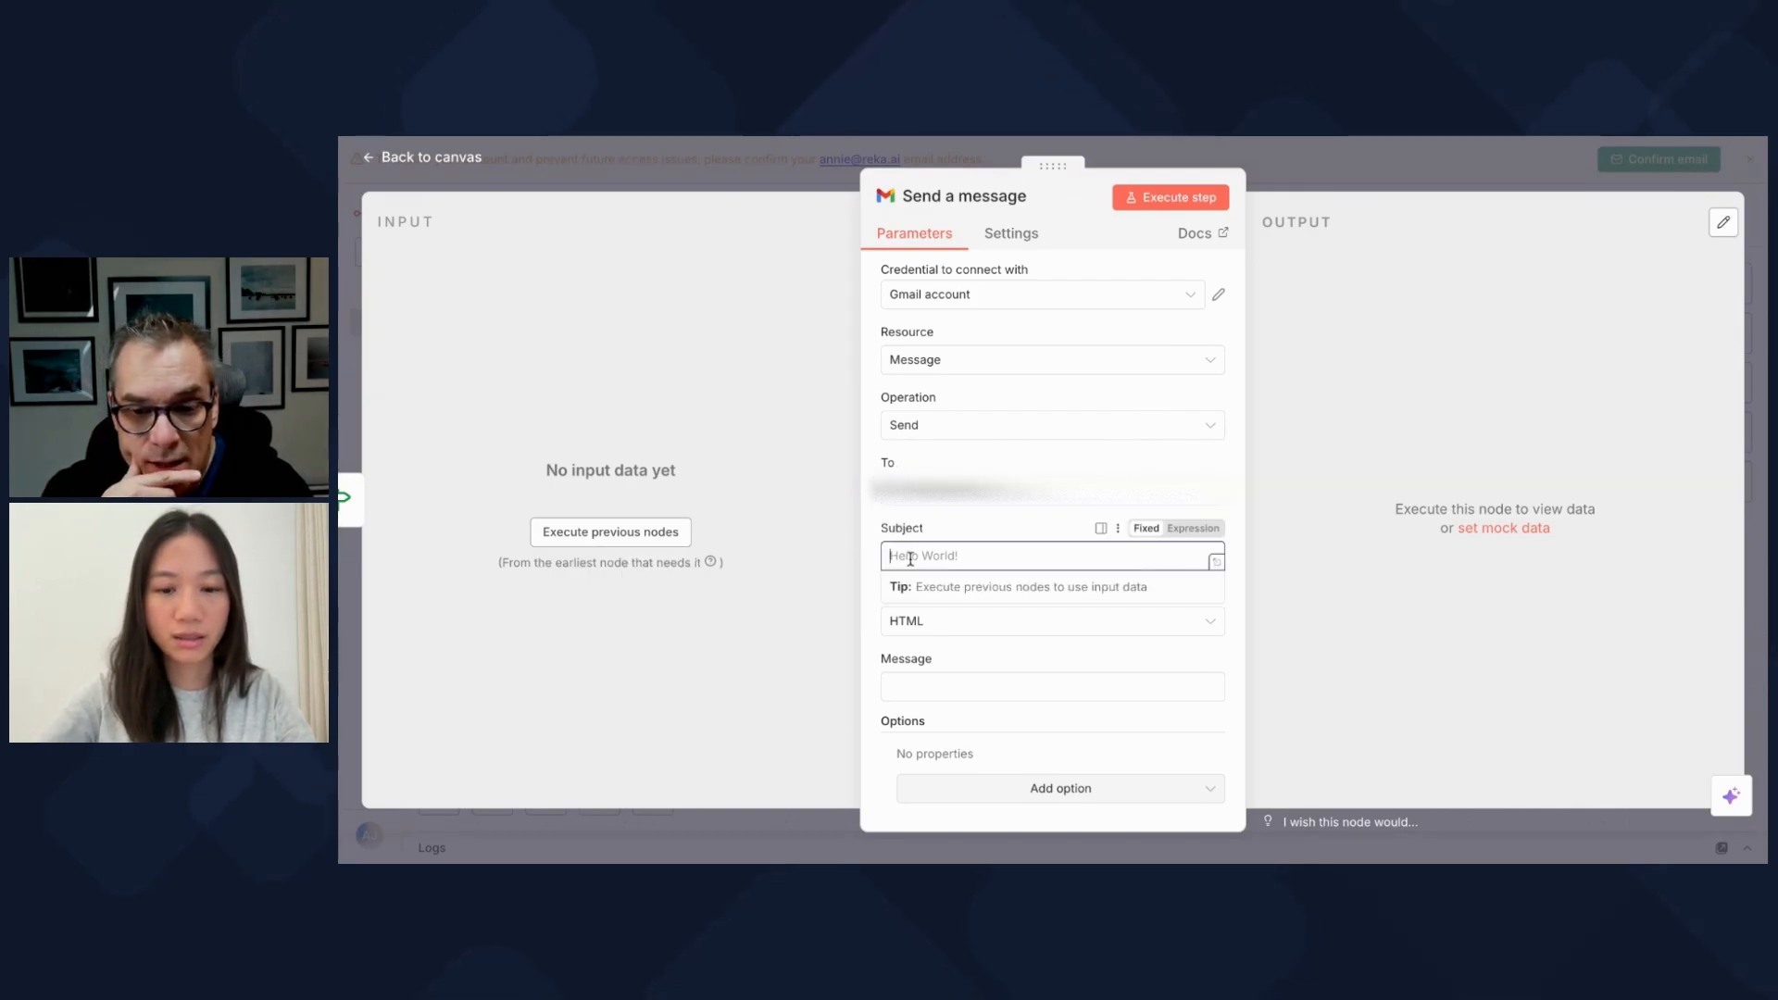
pyautogui.write('Speedy Clips are Ready!')
pyautogui.moveTo(934, 558); pyautogui.dragTo(877, 563)
pyautogui.click(873, 580)
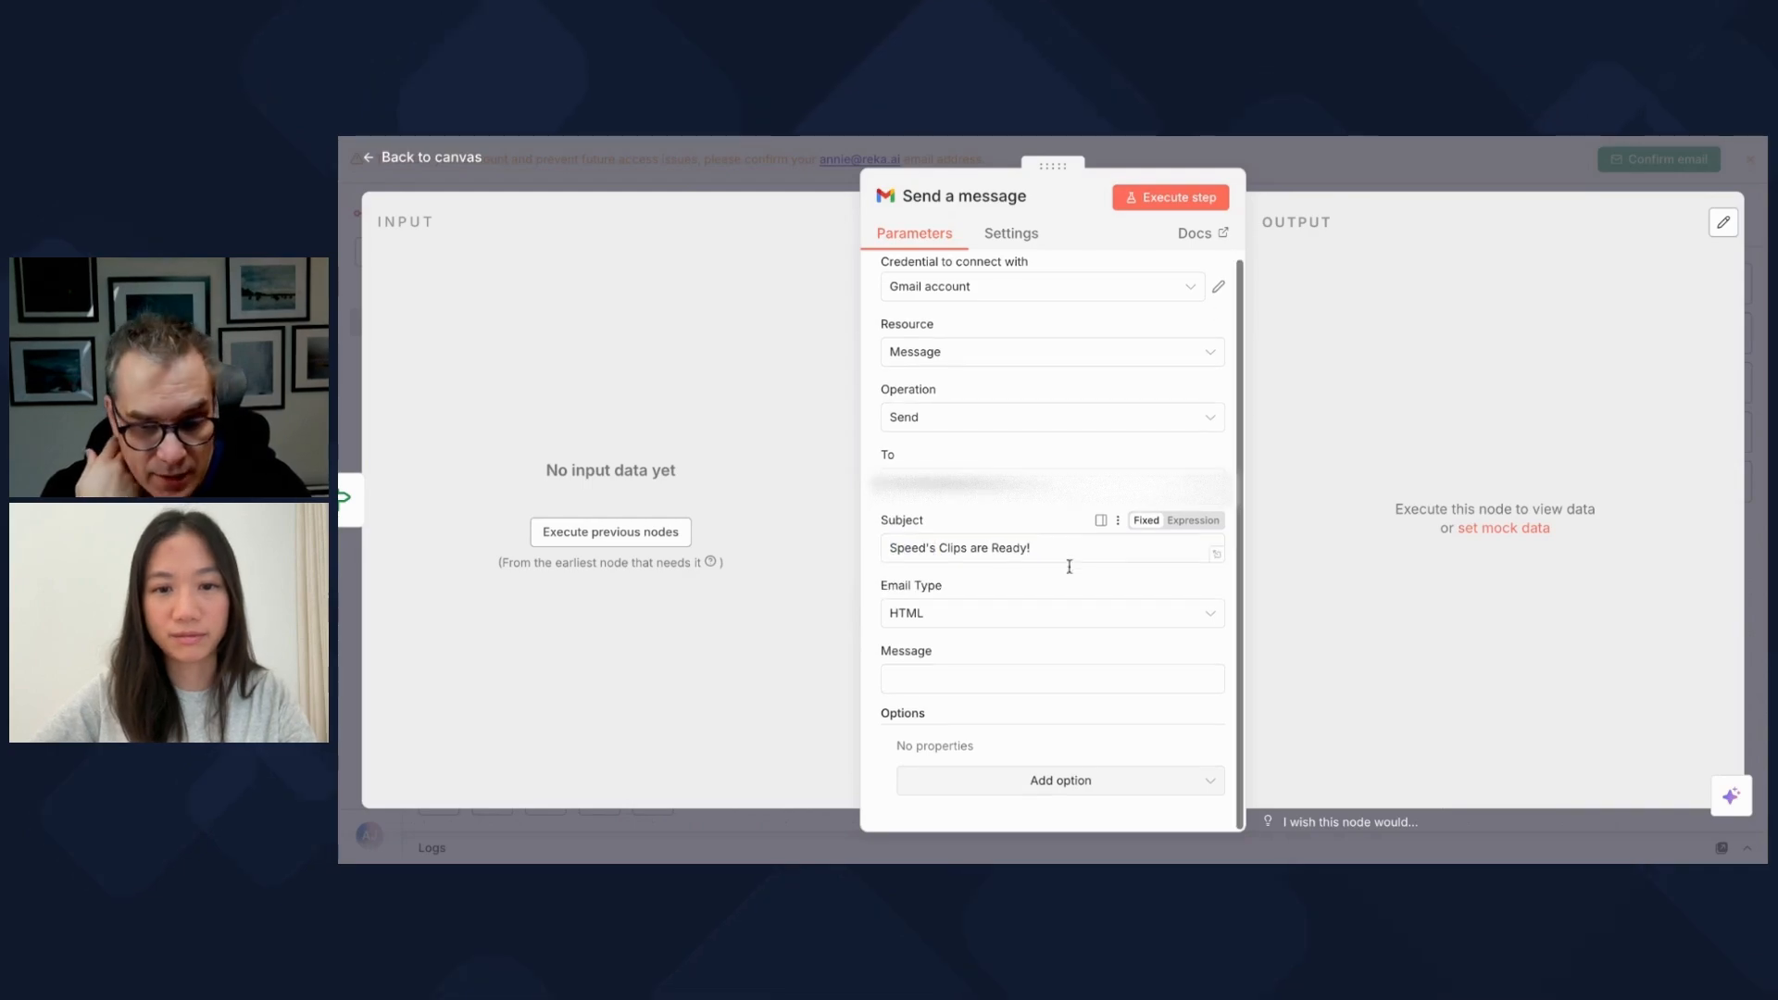
# Step: Write the message 'You can download the video here:' plus the pasted video_url expression, in Expression mode
pyautogui.click(972, 685)
pyautogui.write('You can download the v')
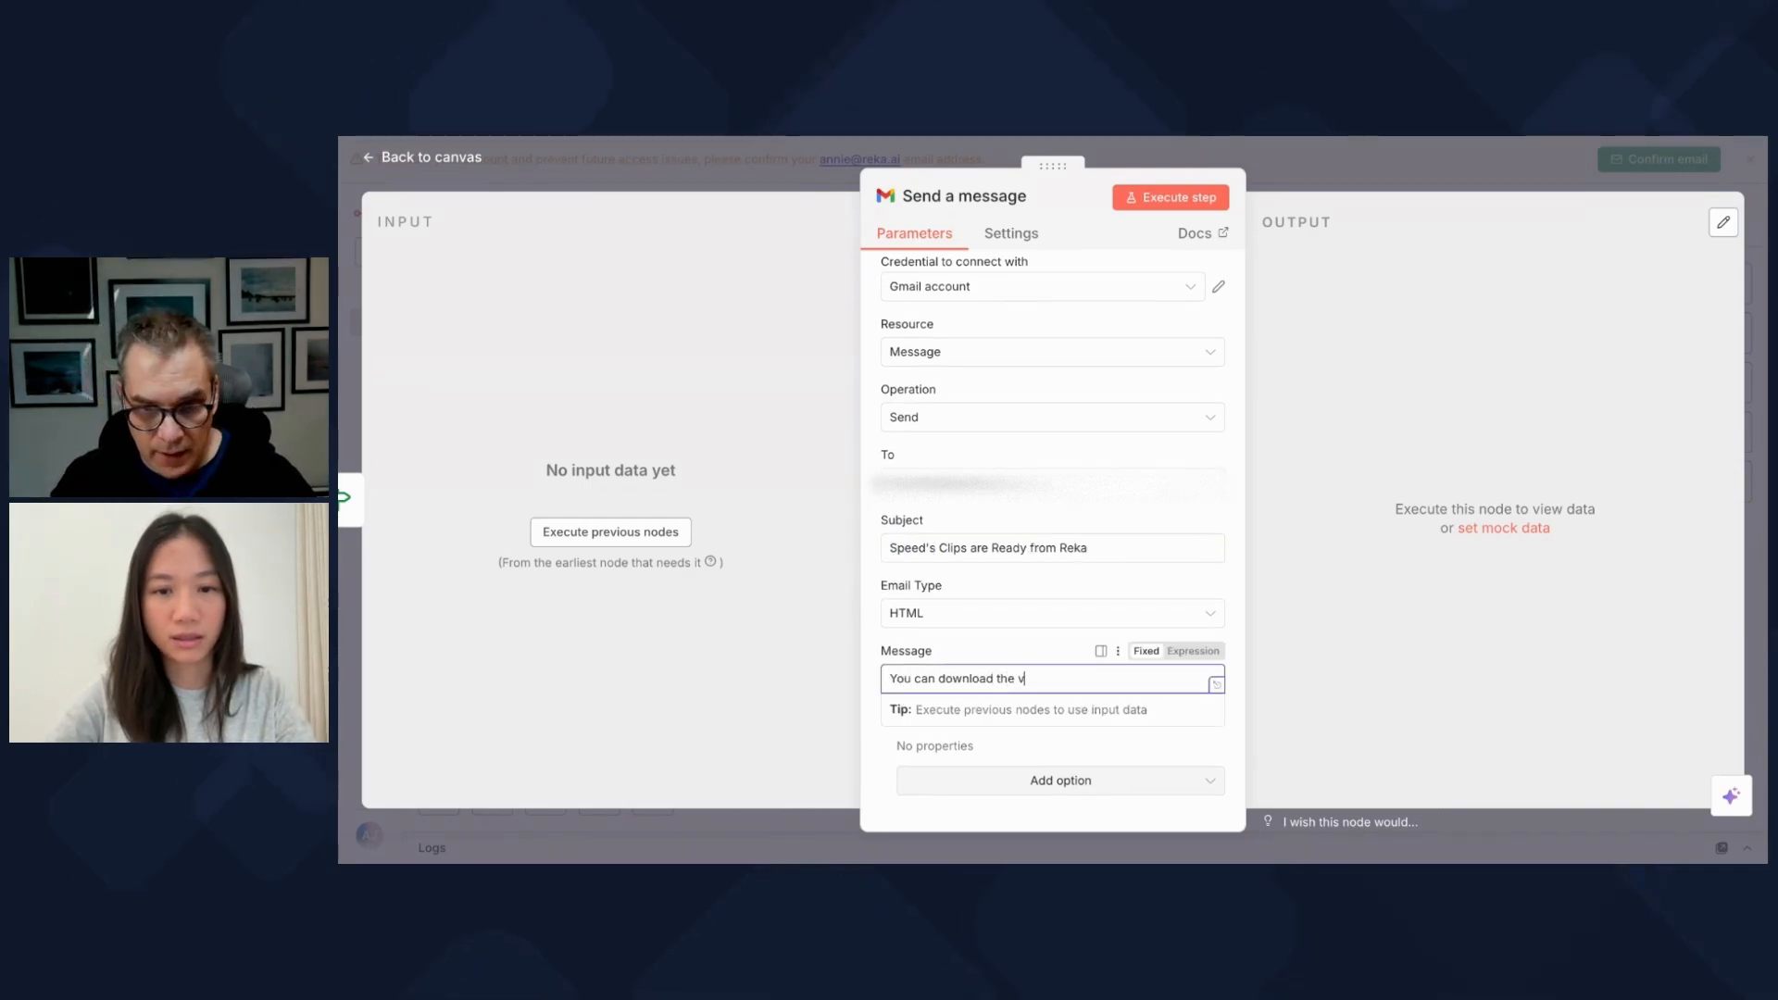
pyautogui.write('ideo here:')
pyautogui.write("{{ $('Get Job Status').item.json.output[0].video_url }}")
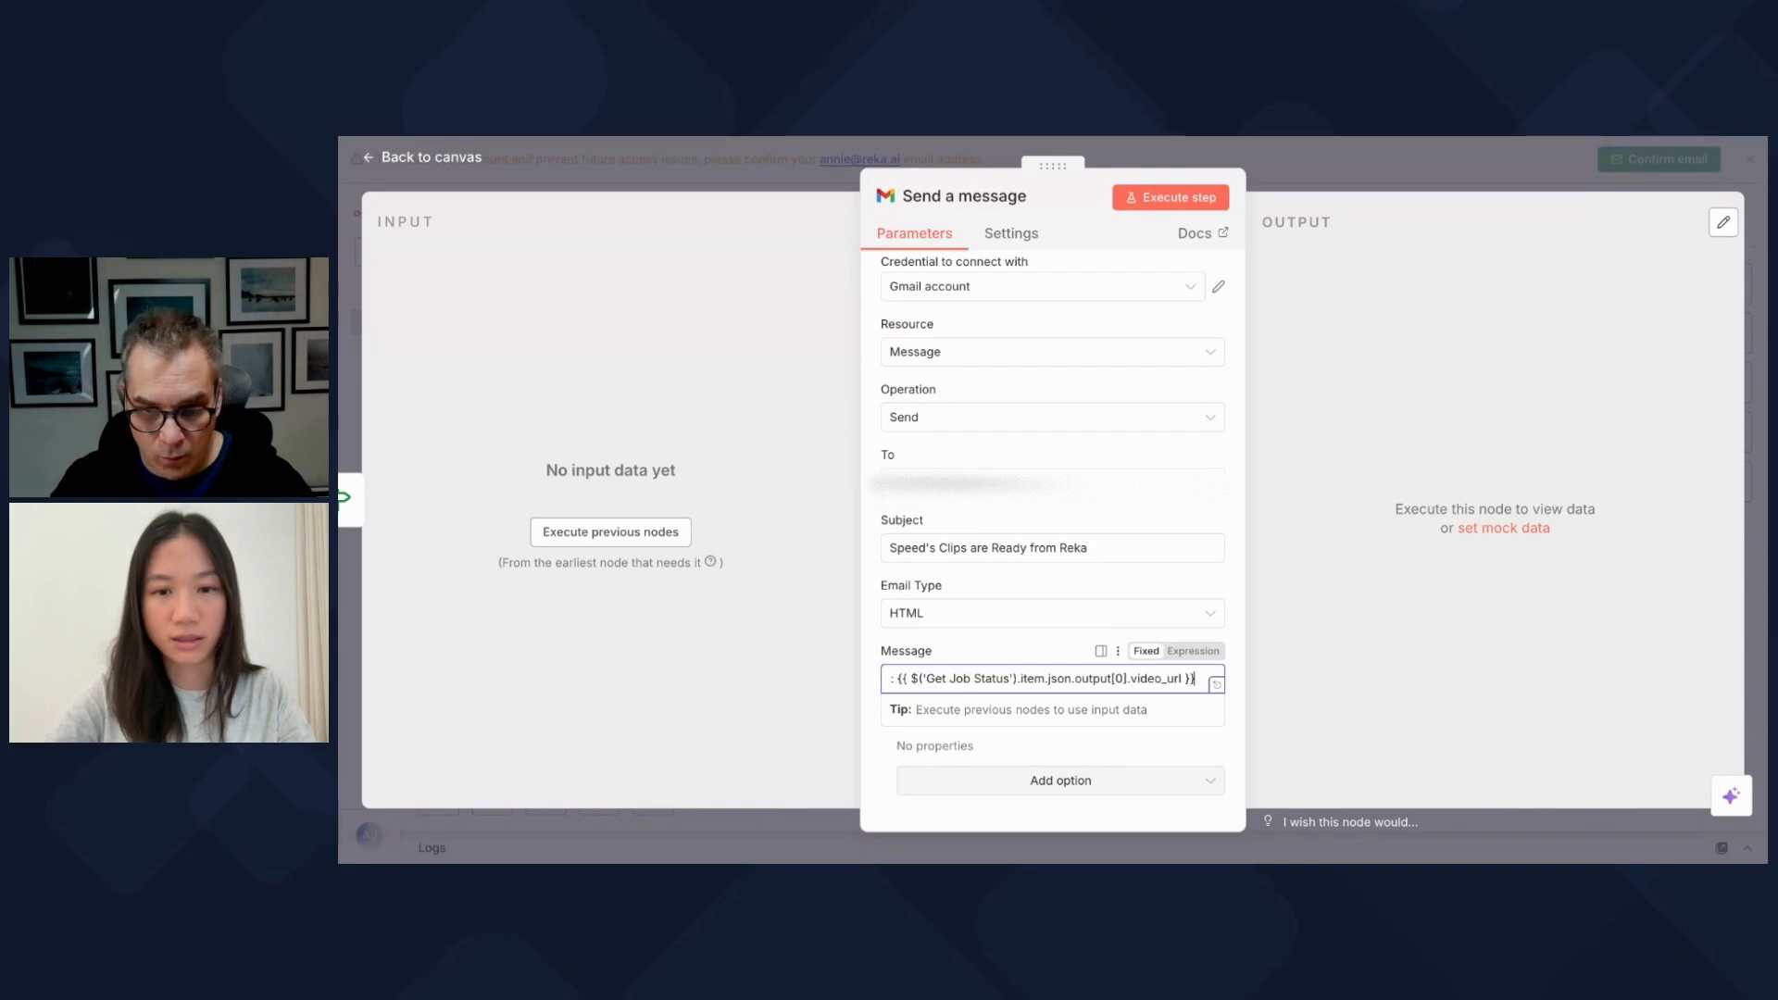
pyautogui.hscroll(-2, 982, 680)
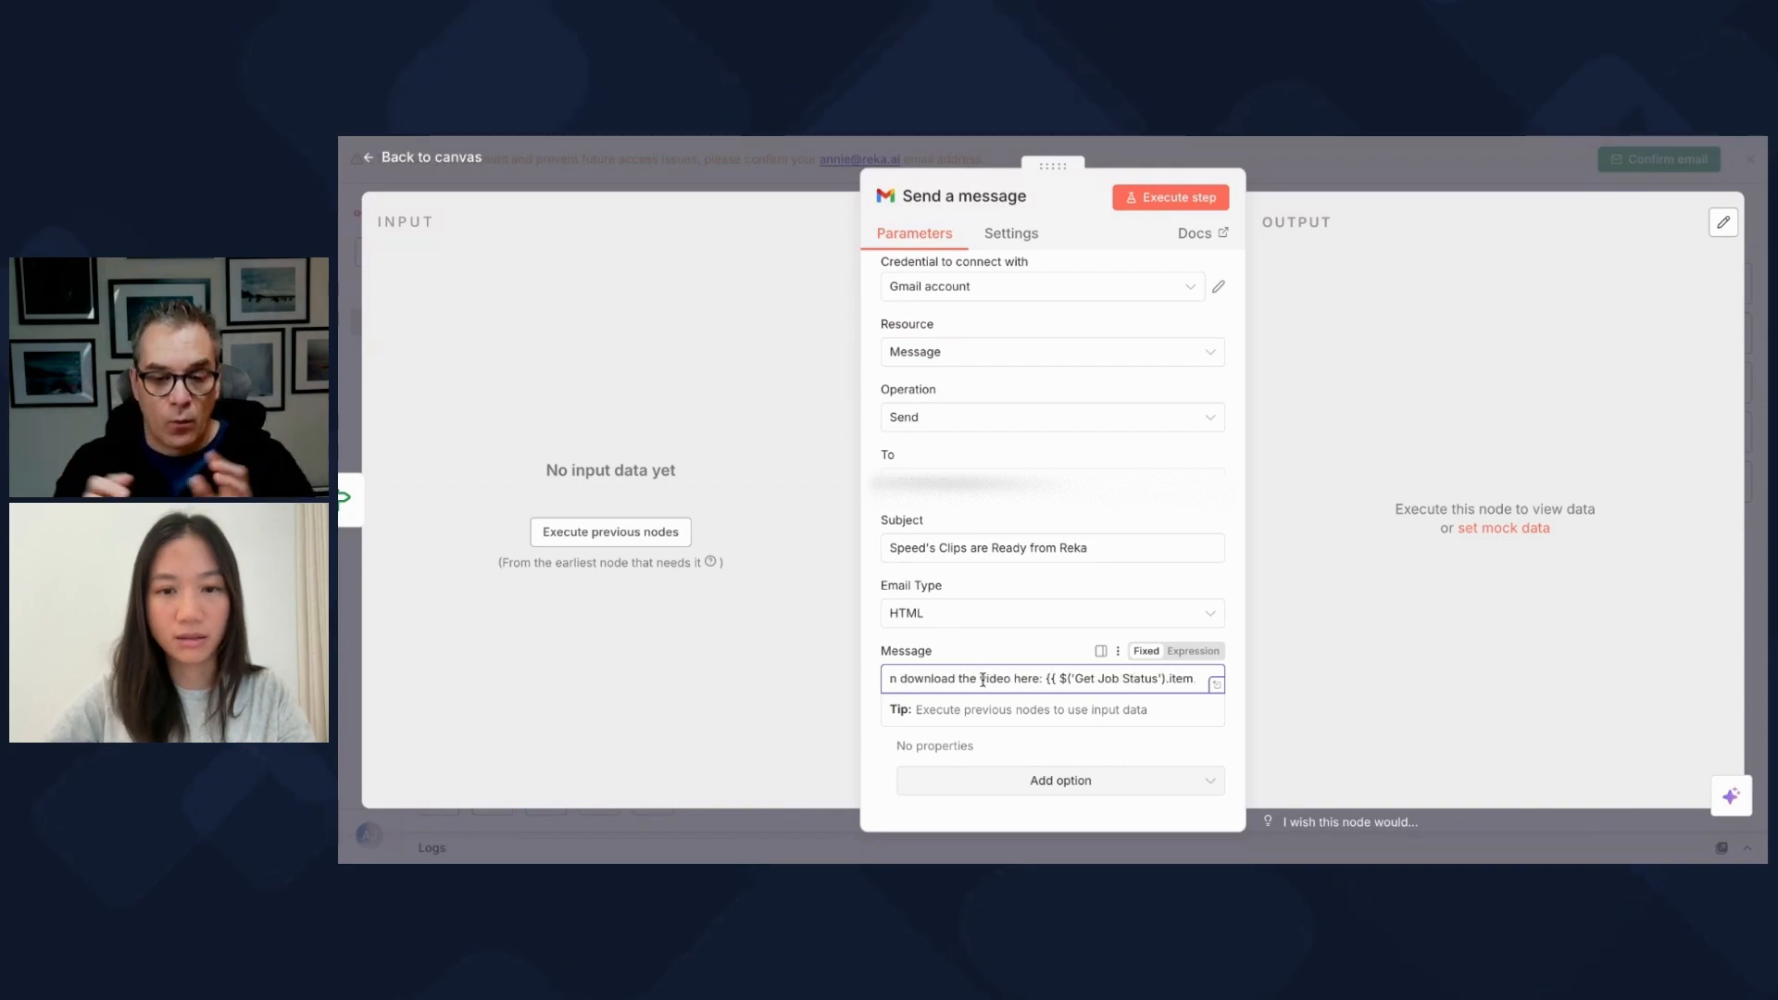
pyautogui.hscroll(2, 1052, 680)
pyautogui.hscroll(-3, 1052, 680)
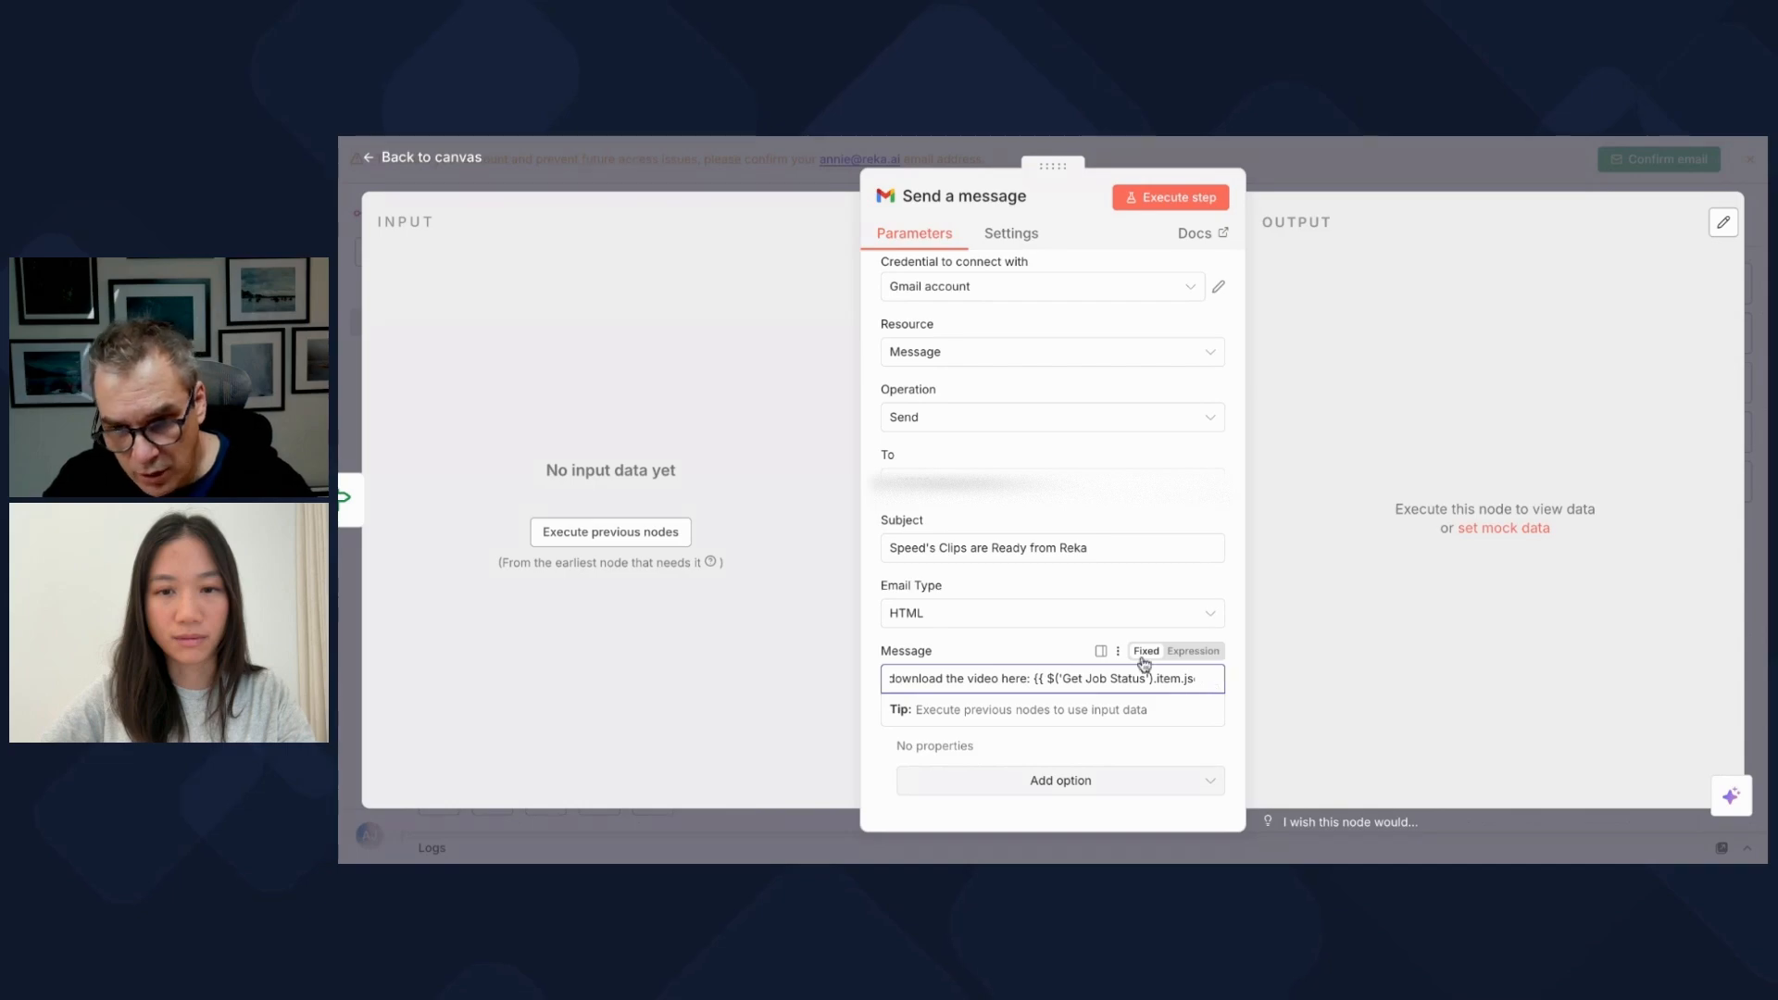
pyautogui.click(1141, 674)
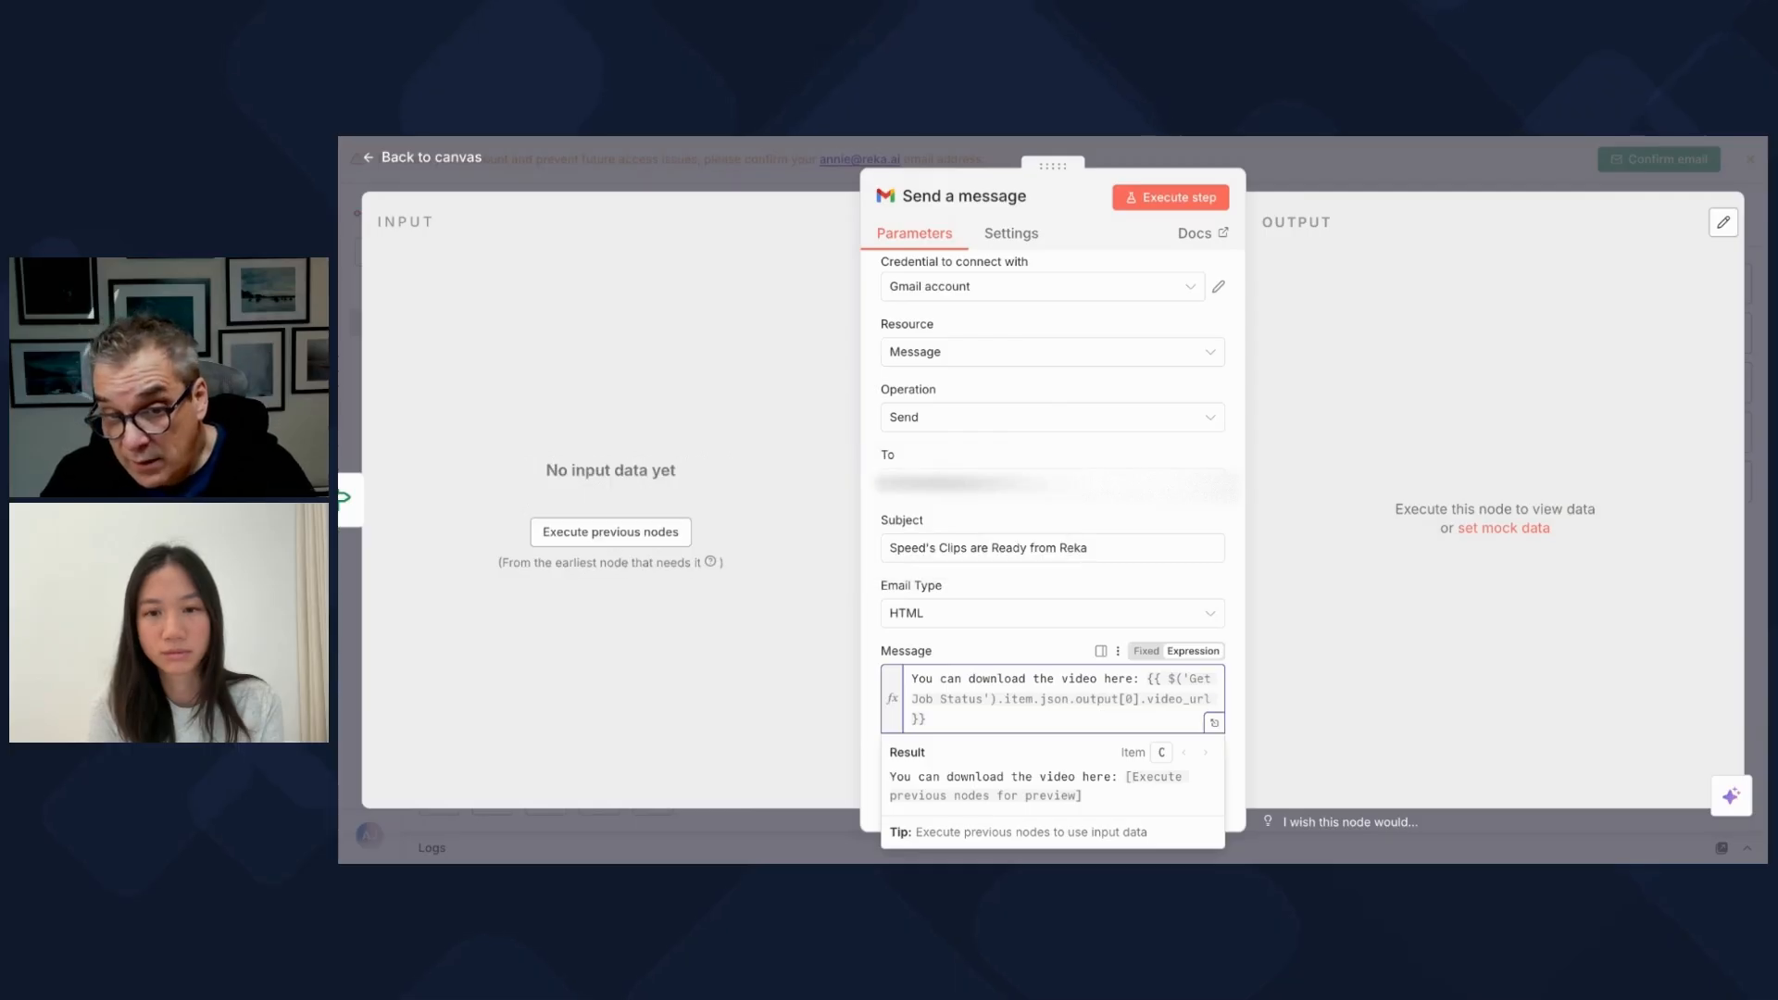
pyautogui.click(1374, 178)
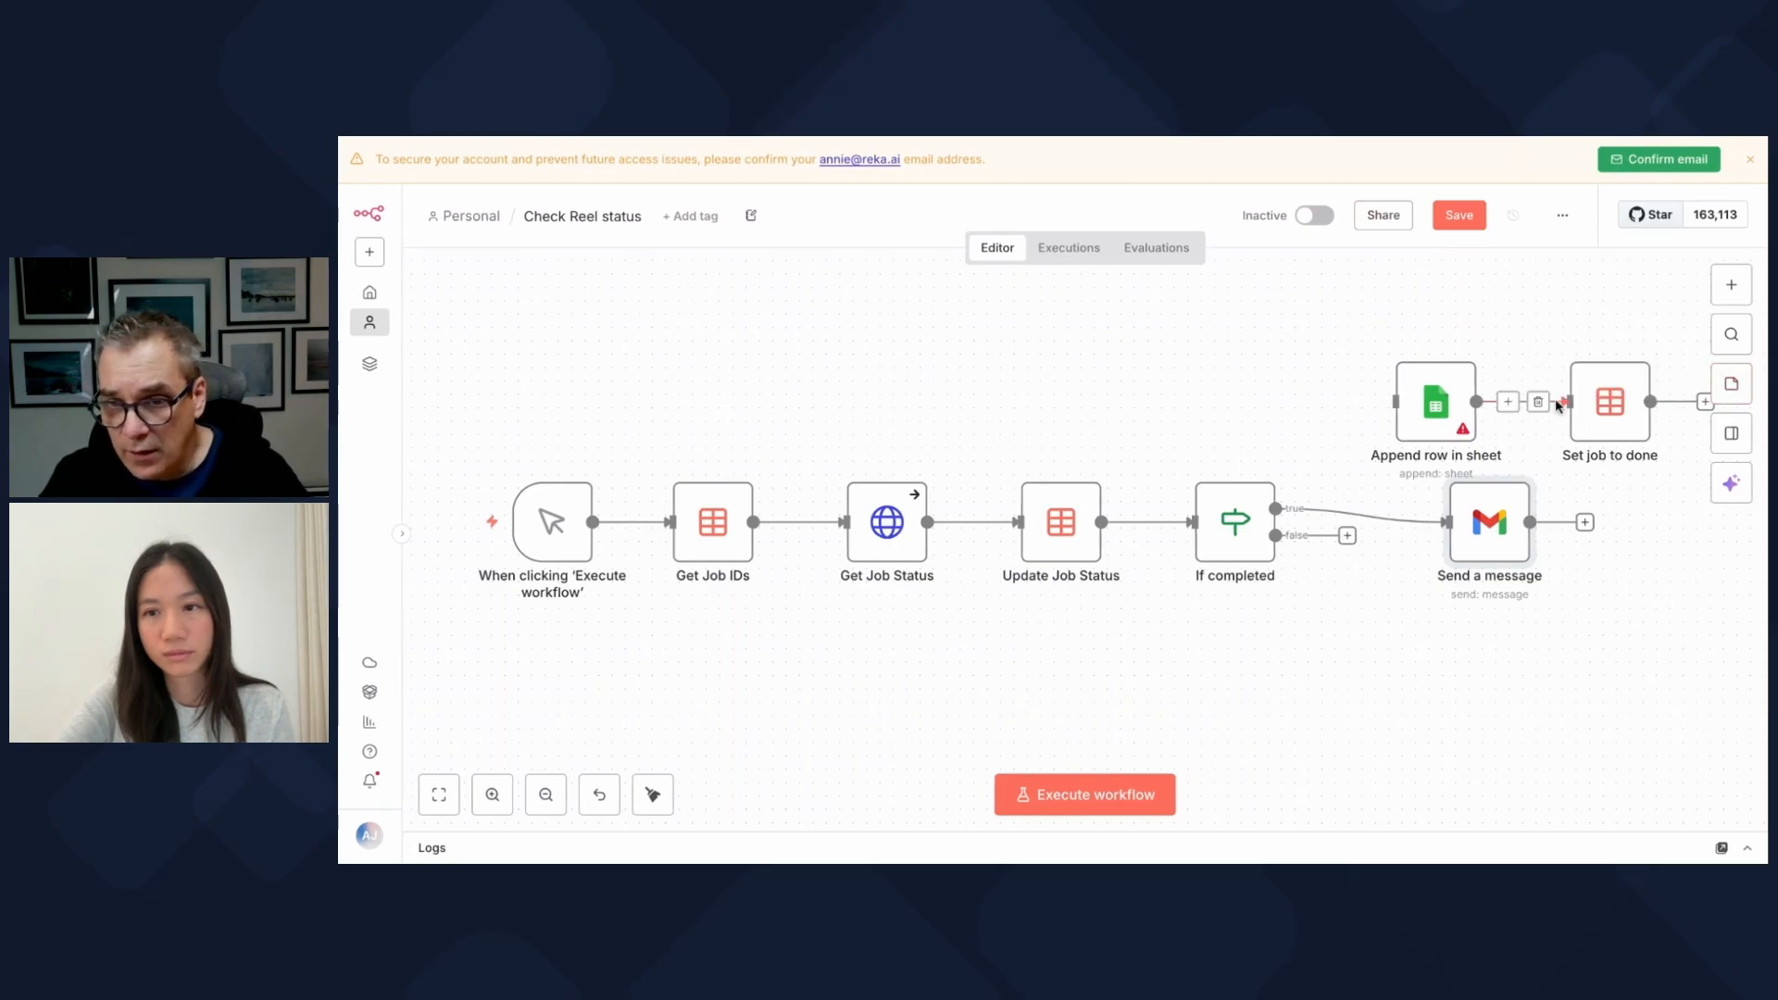
# Step: Rewire Set job to done to follow Send a message, delete Append row in sheet, and go back to Personal
pyautogui.click(1538, 402)
pyautogui.moveTo(1611, 401); pyautogui.dragTo(1652, 523)
pyautogui.hscroll(3, 1521, 589)
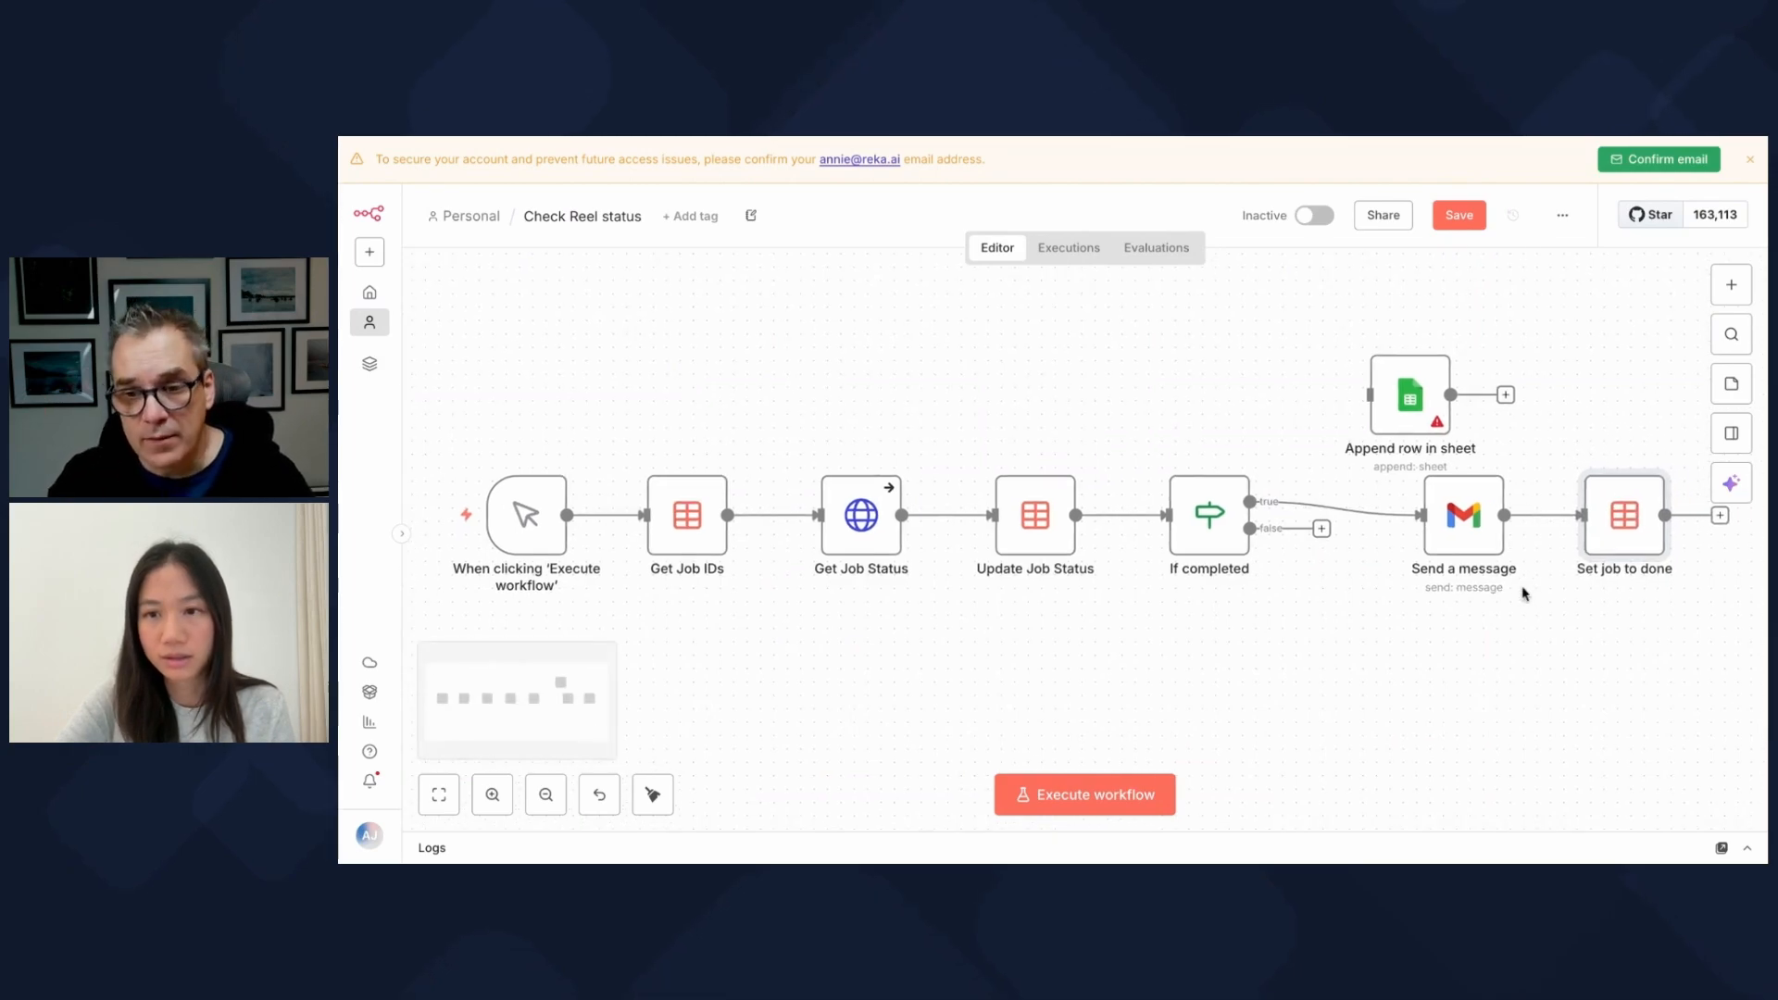
pyautogui.scroll(1, 1525, 593)
pyautogui.click(1388, 421)
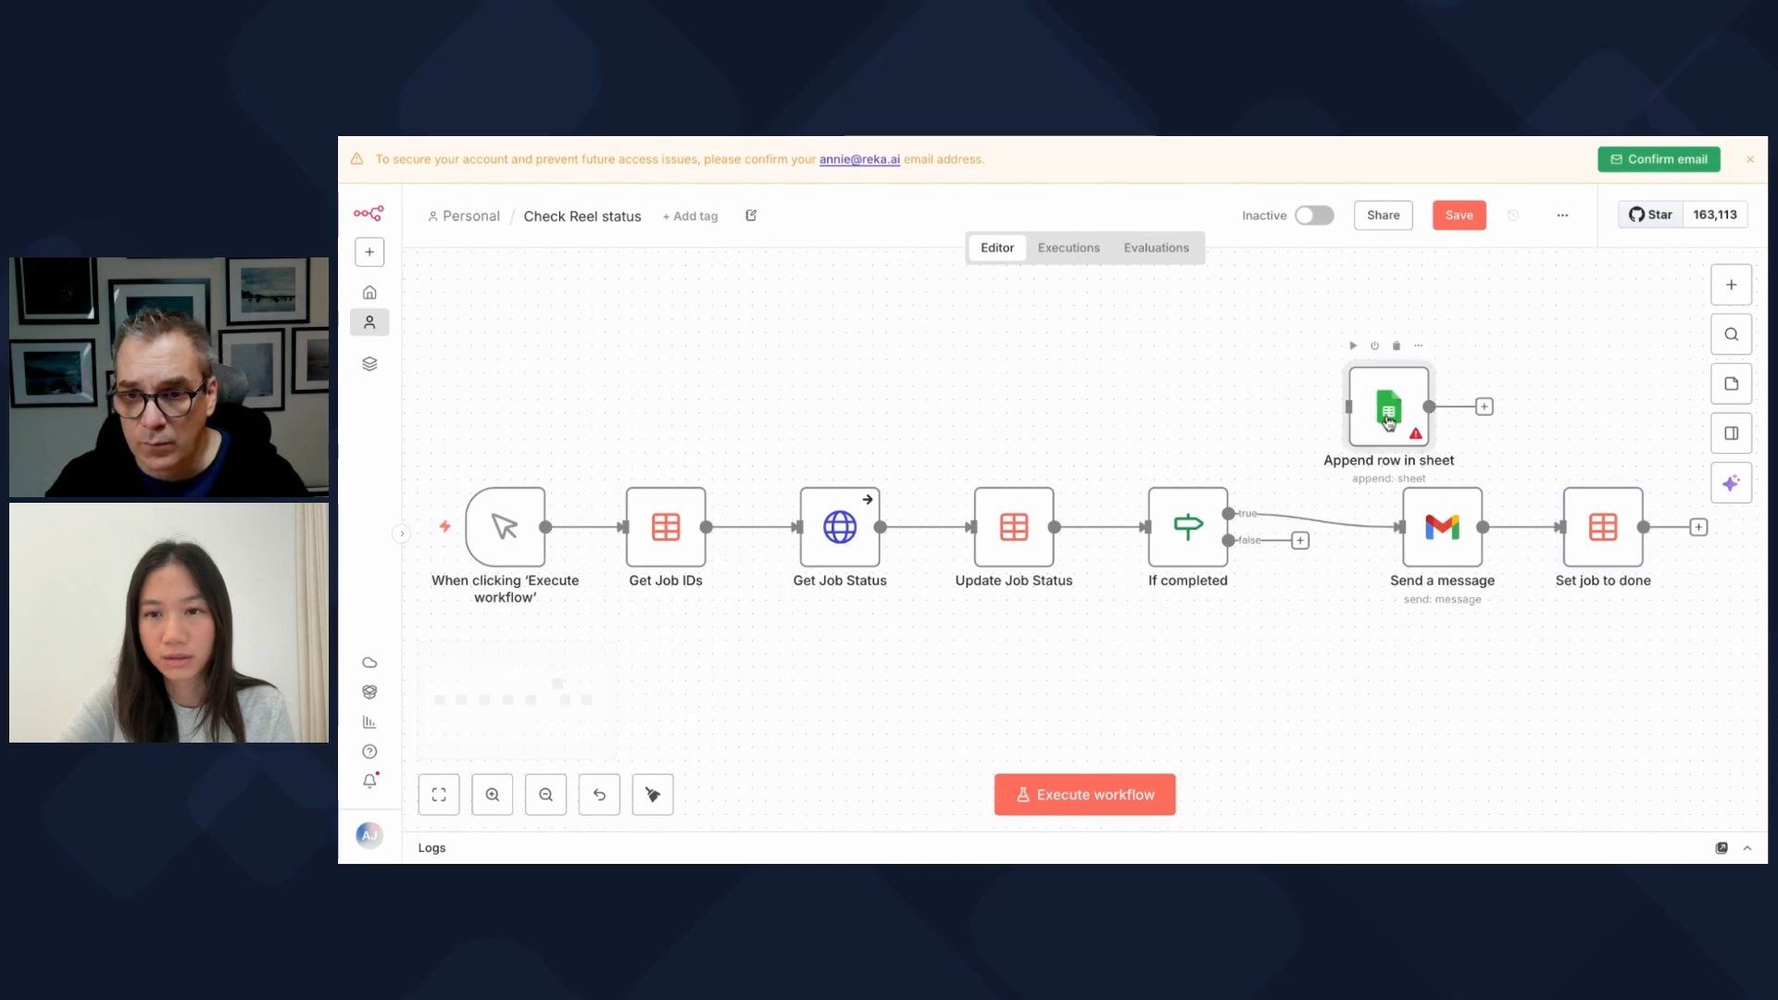
pyautogui.press('Delete')
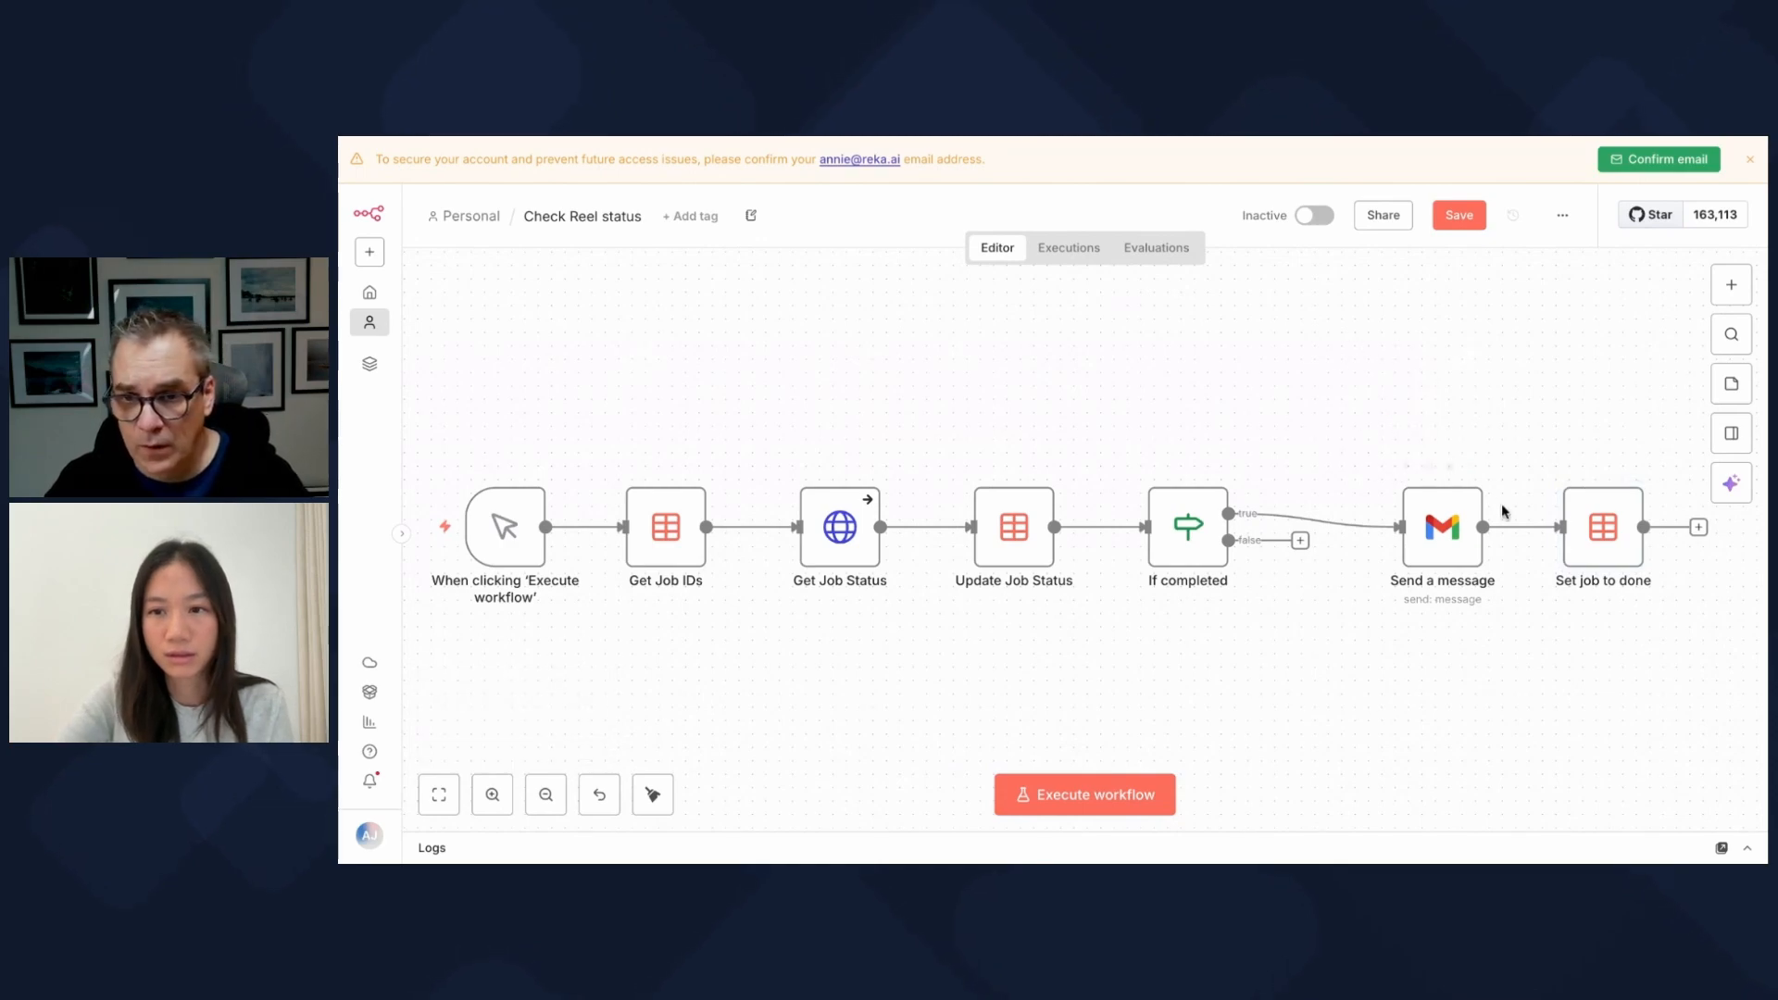
pyautogui.click(468, 215)
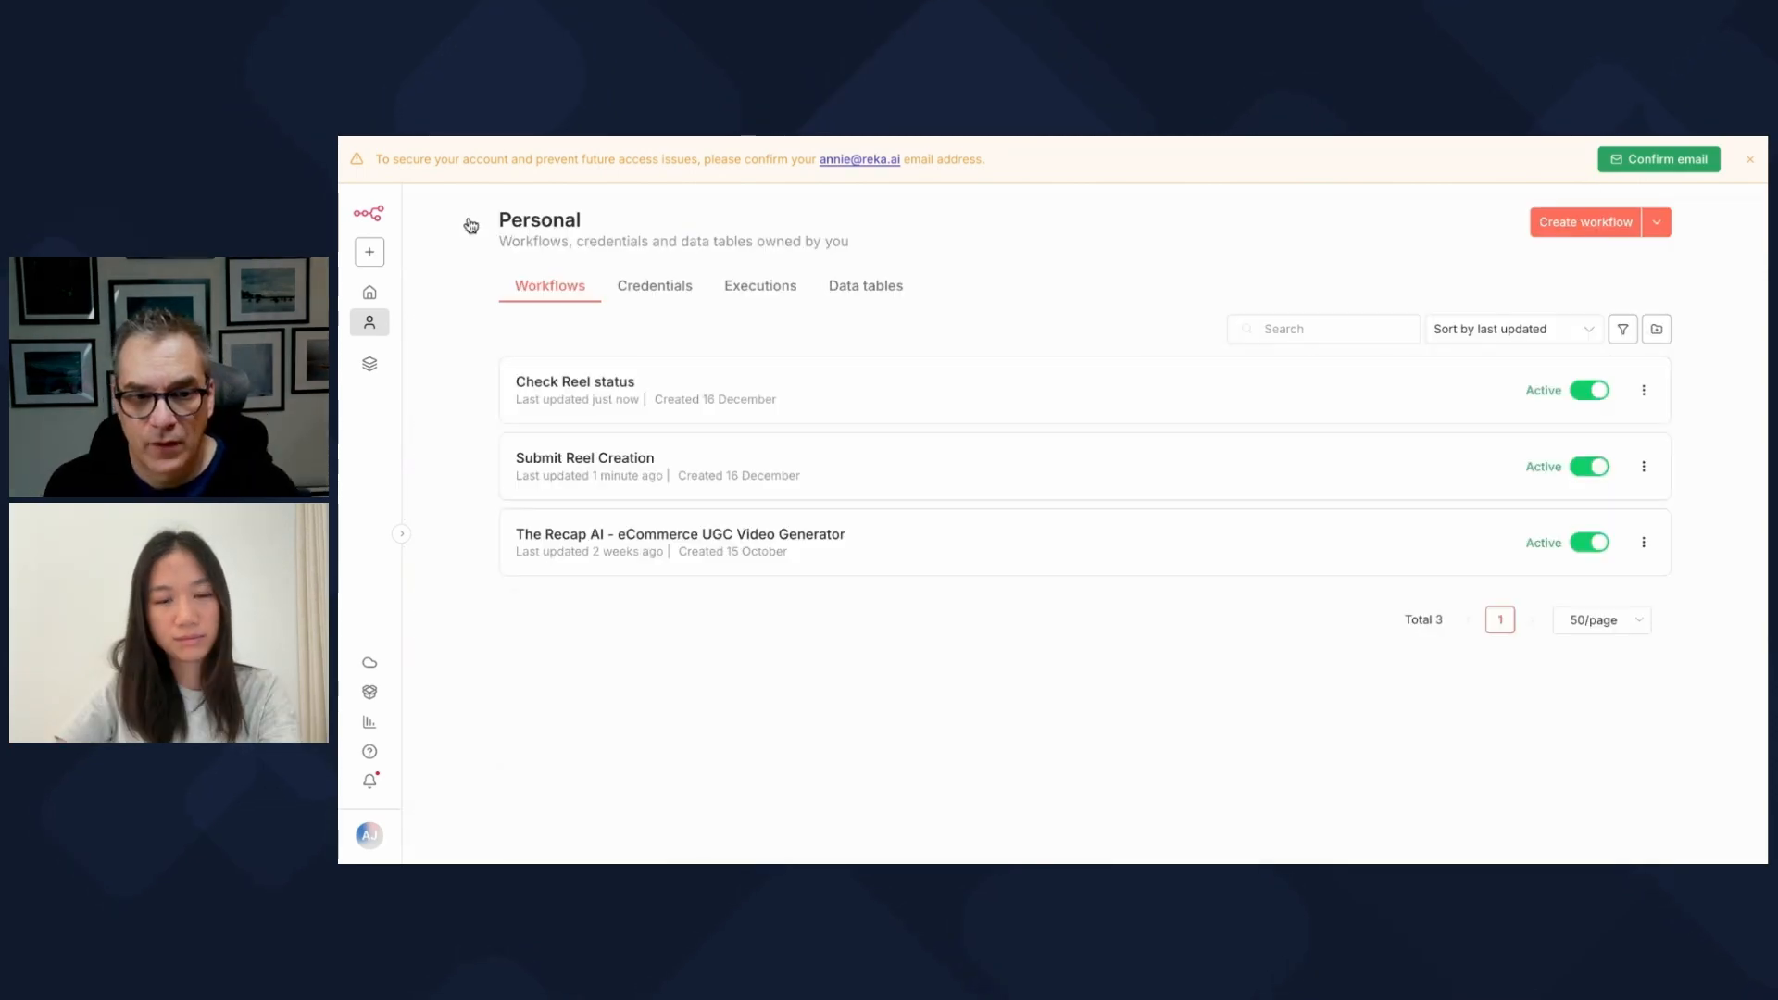
# Step: Execute the Submit Reel Creation workflow and return to the Personal workflows list
pyautogui.click(626, 466)
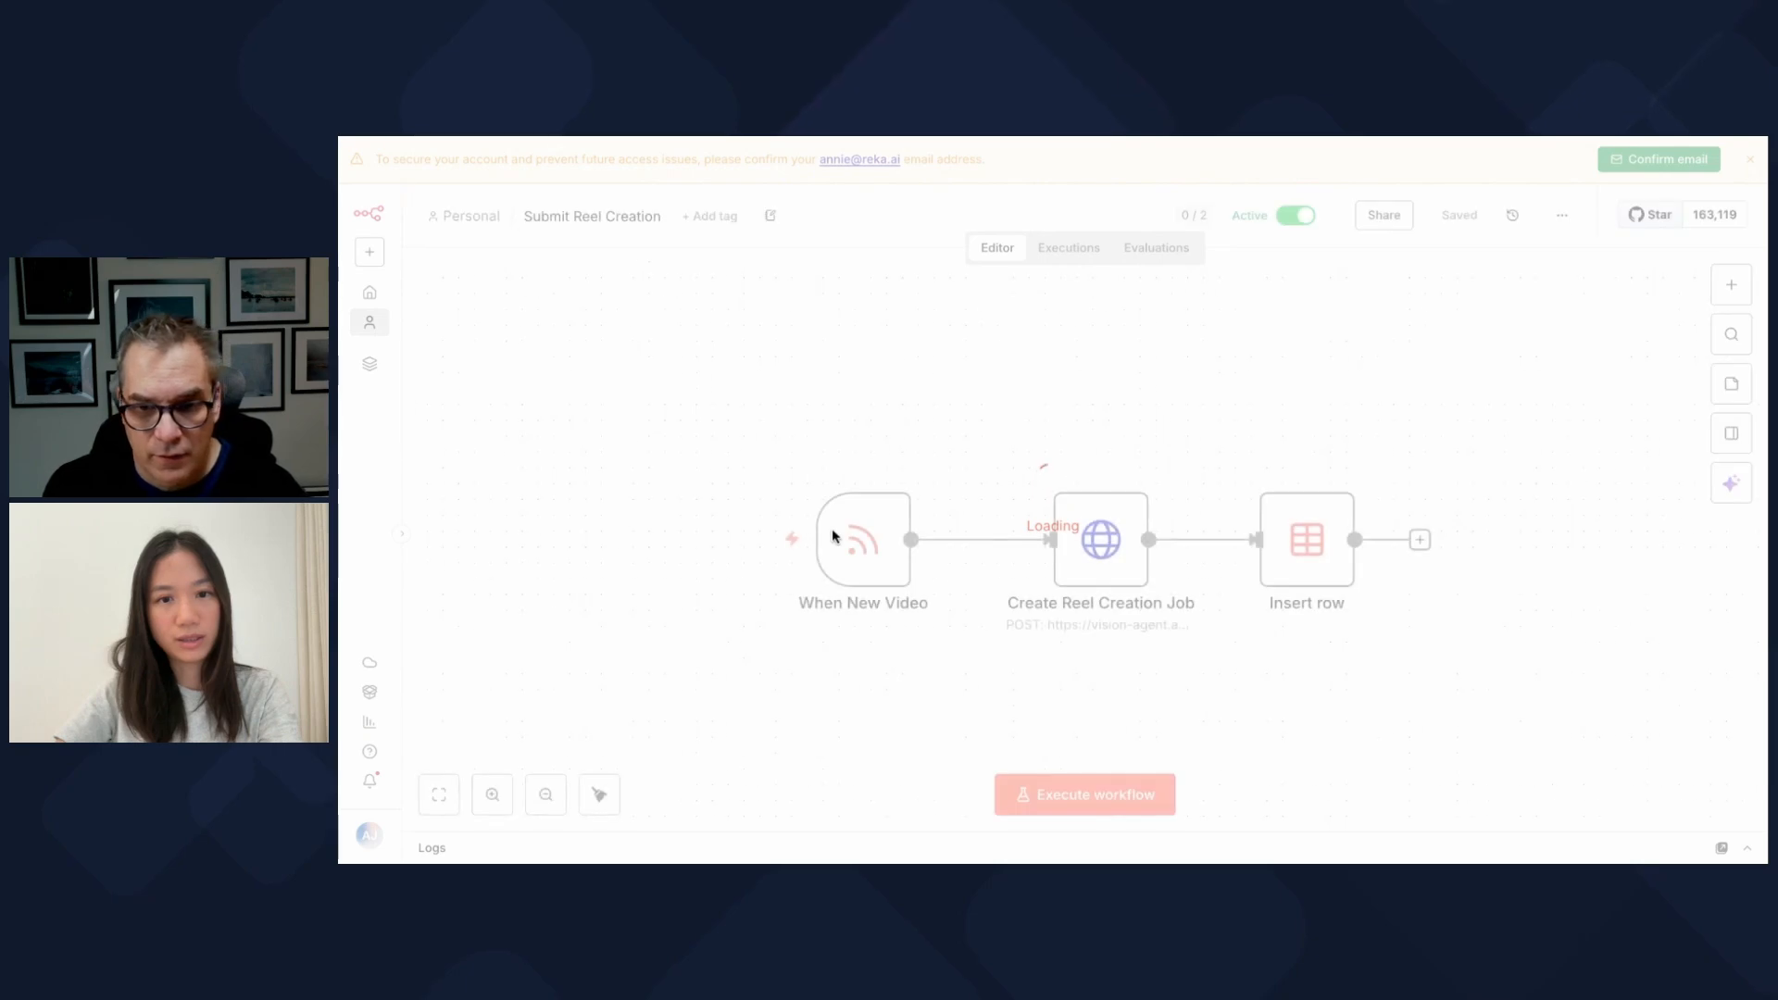
pyautogui.click(734, 544)
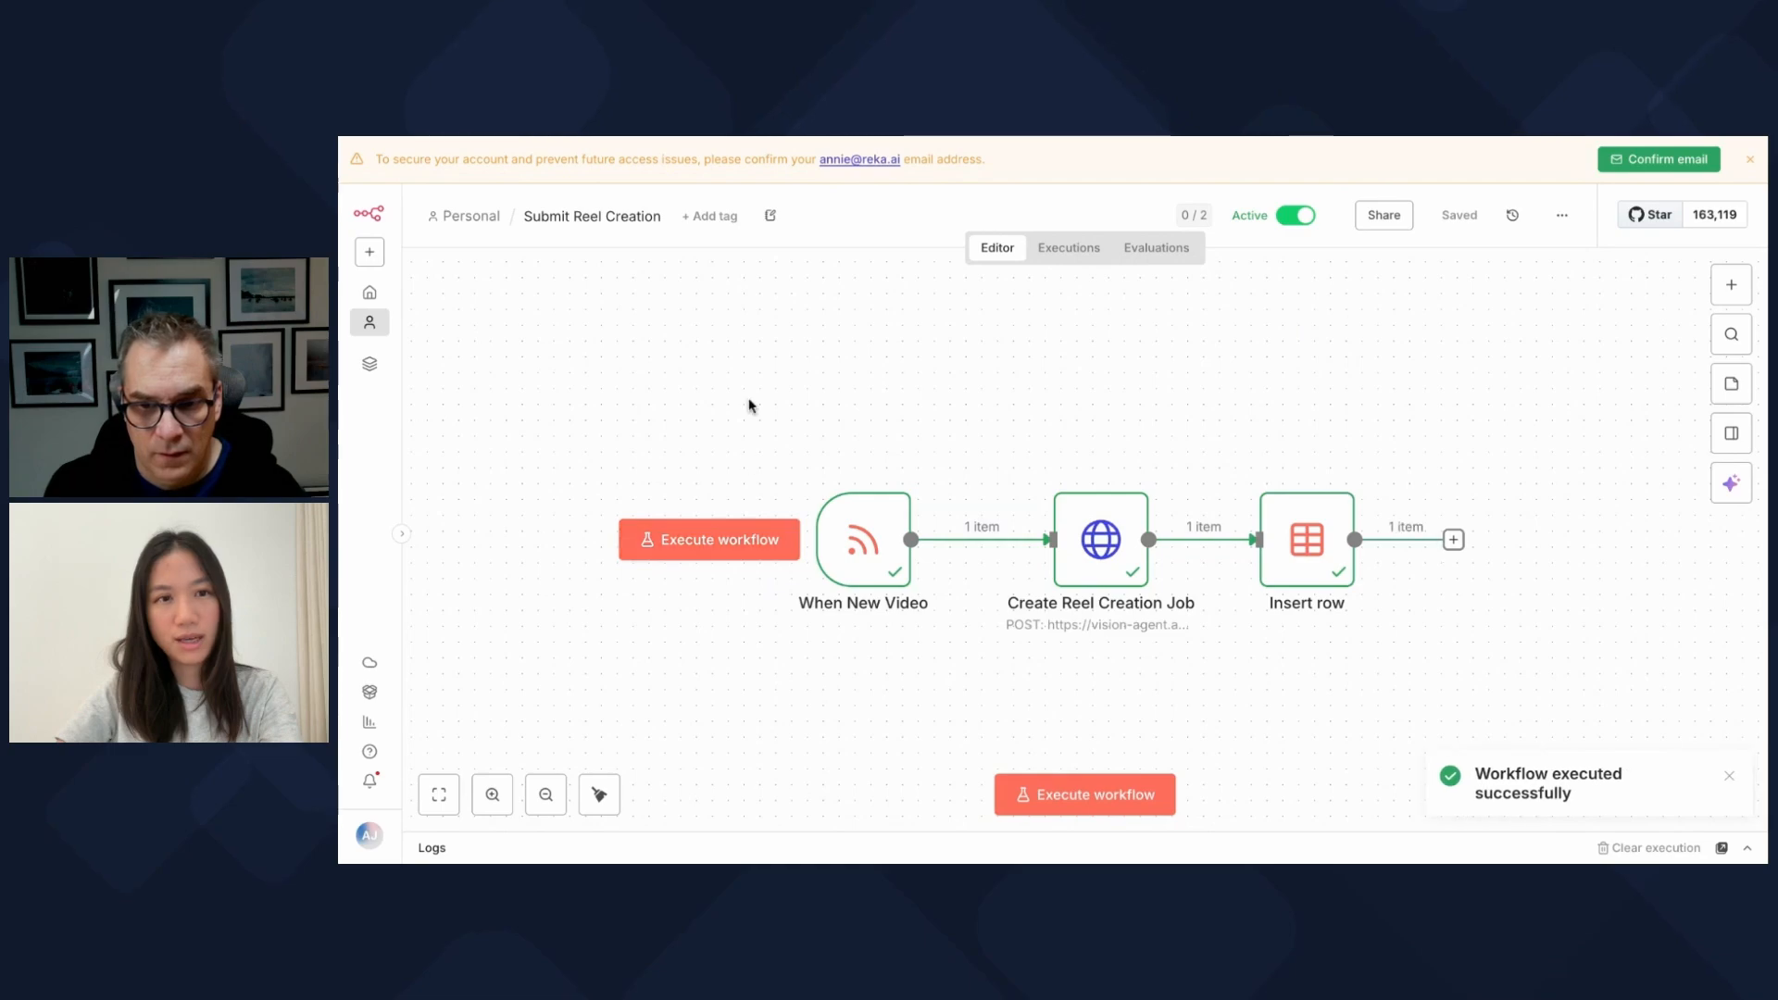
pyautogui.click(482, 217)
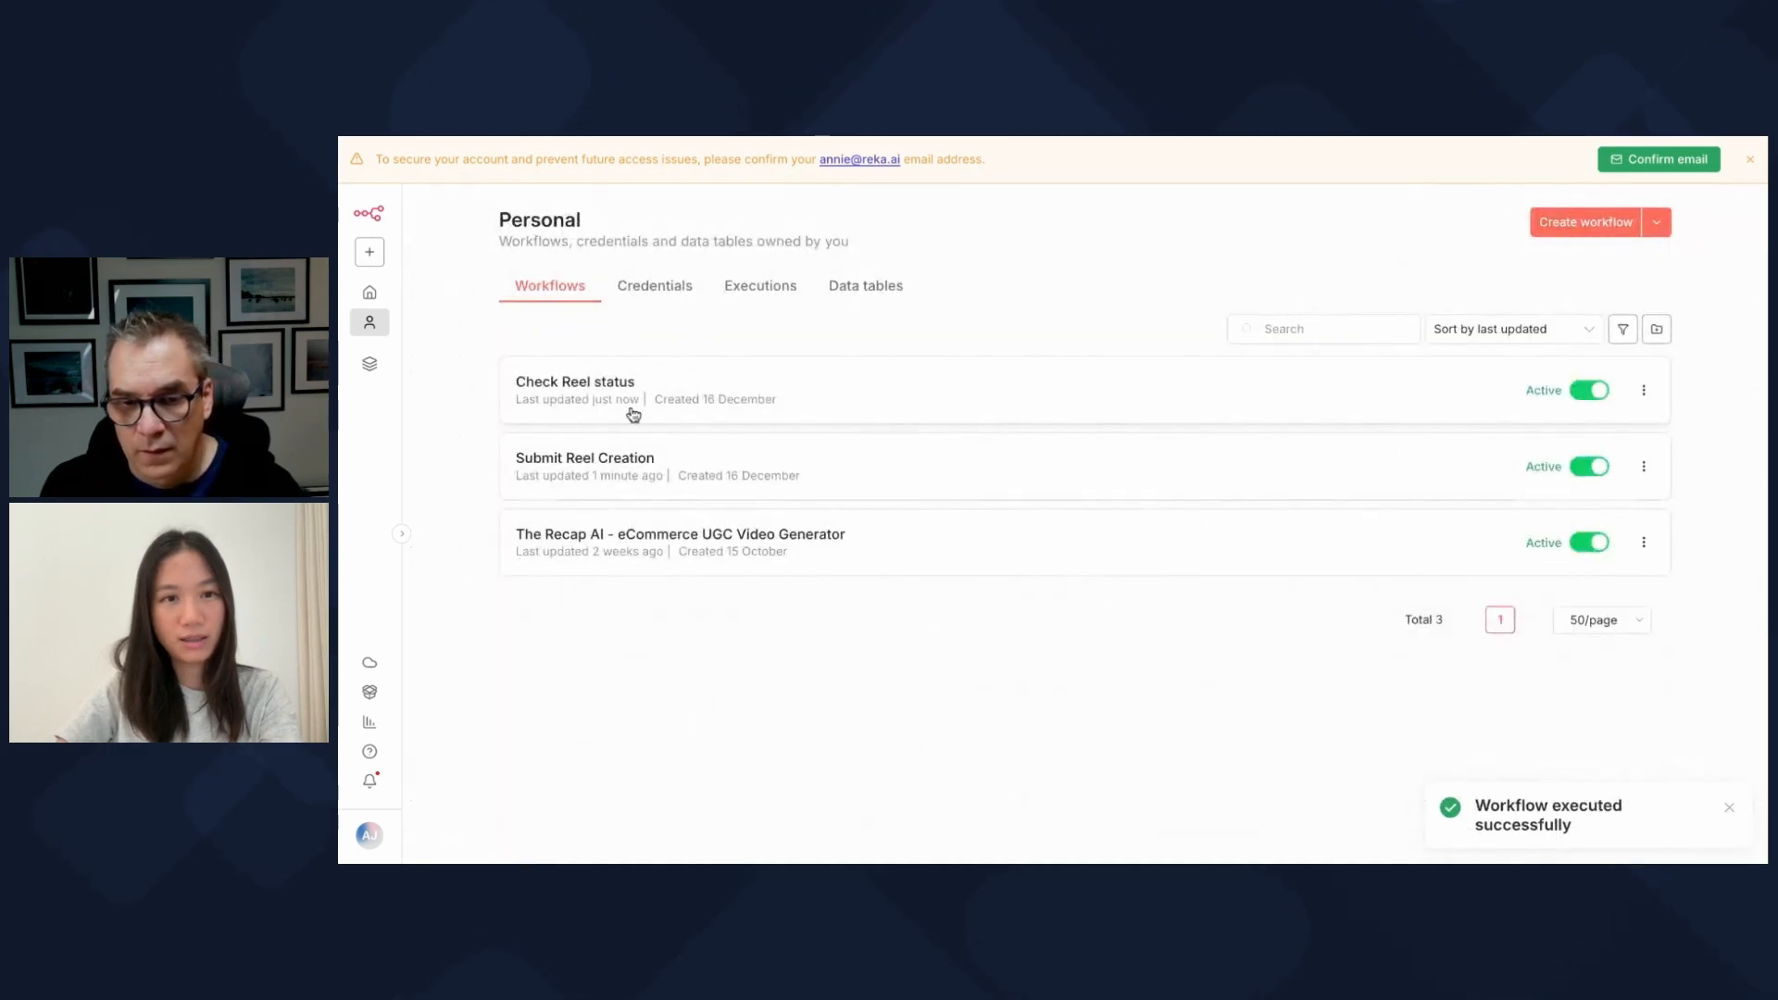
# Step: Run Check Reel status from its Schedule Trigger and open If completed to see its false-branch output
pyautogui.click(608, 385)
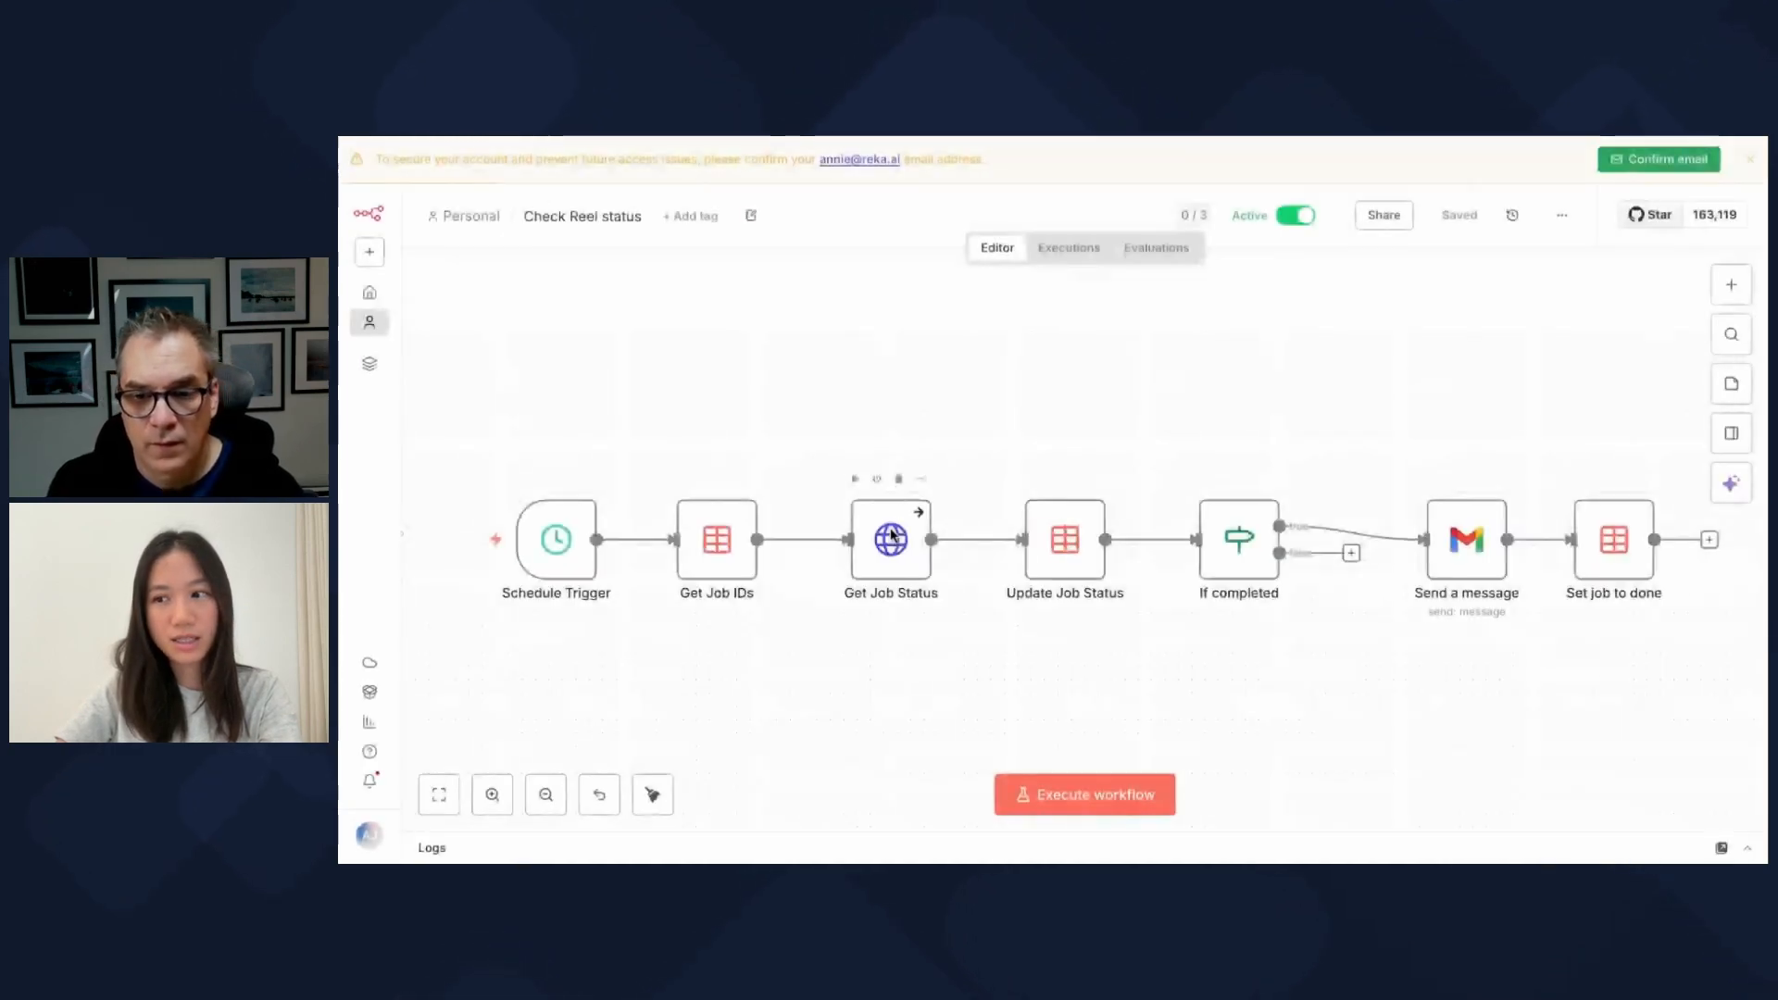
pyautogui.moveTo(583, 565)
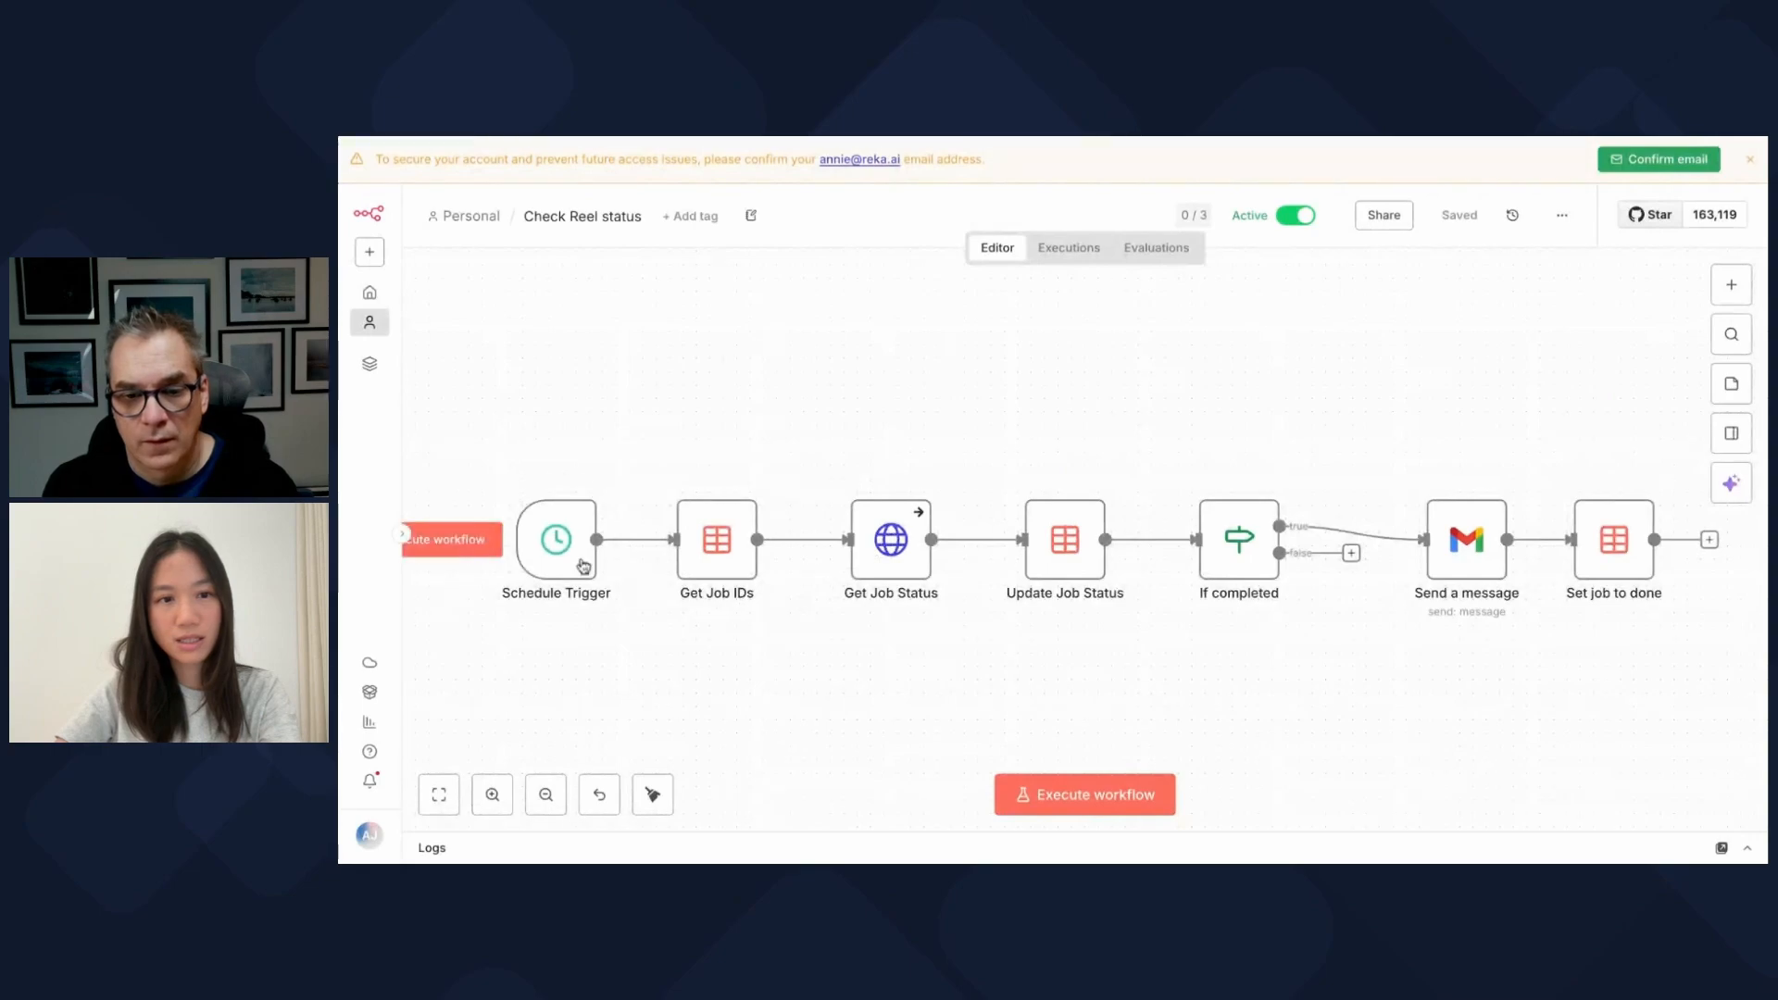
pyautogui.click(478, 541)
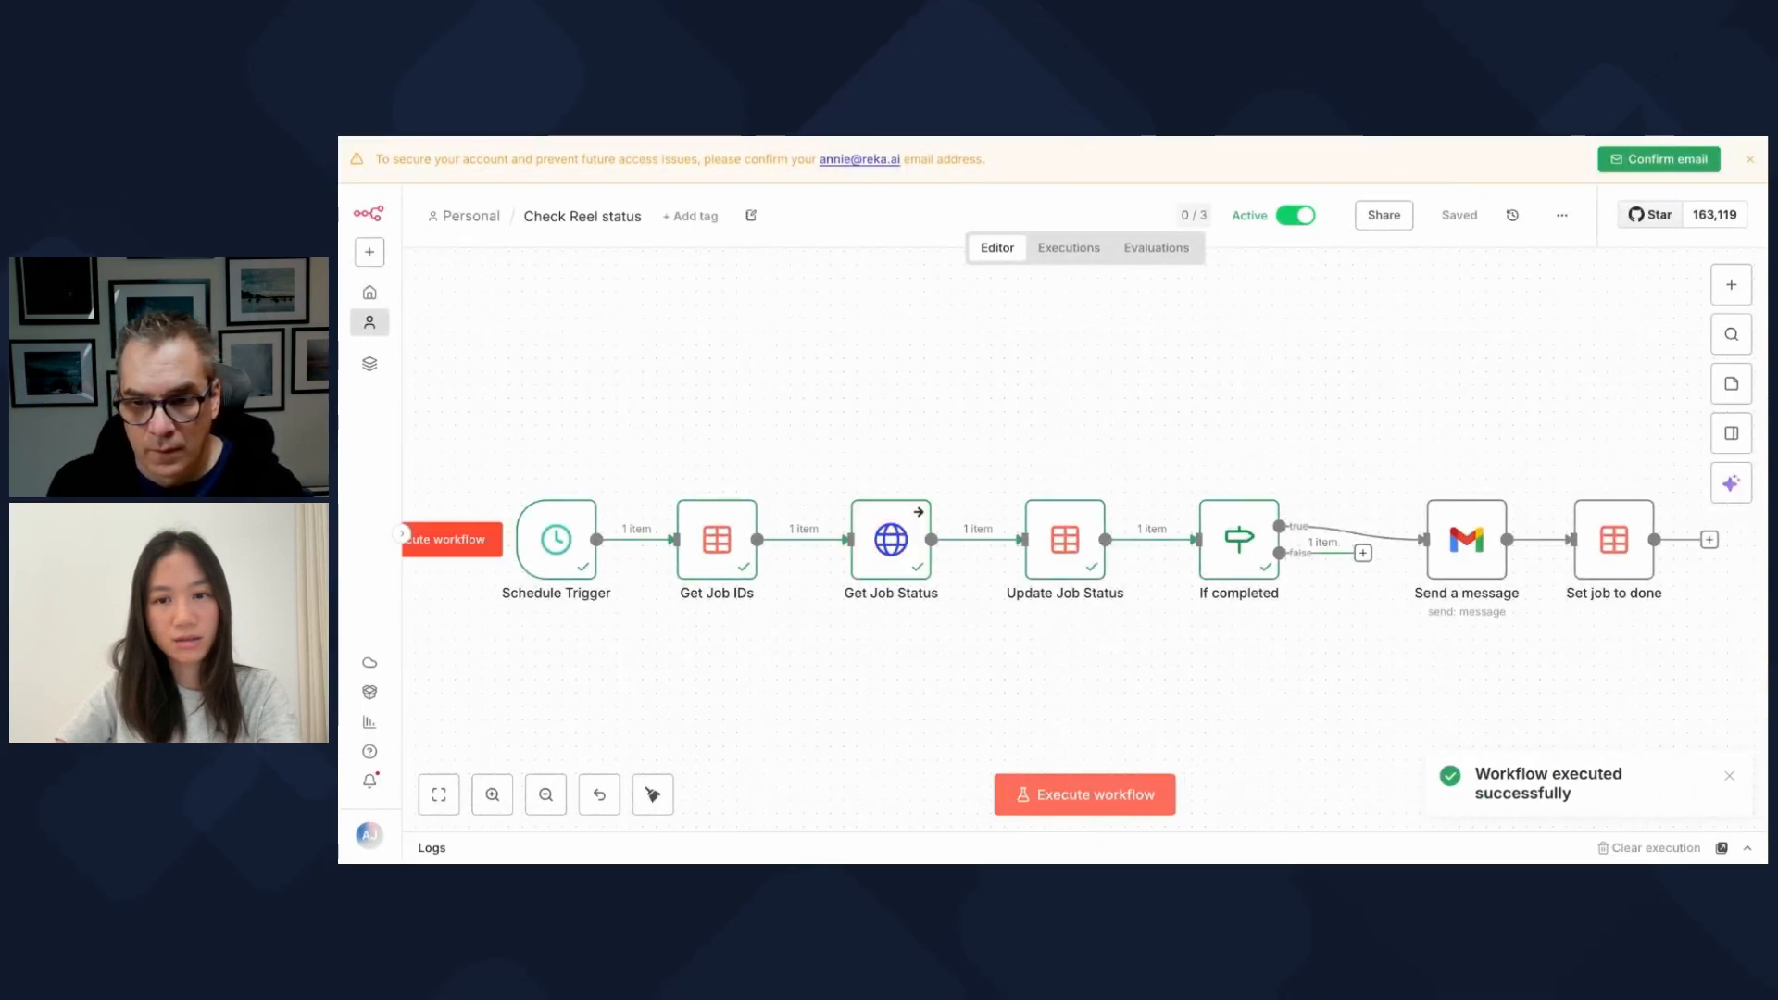
pyautogui.doubleClick(1242, 556)
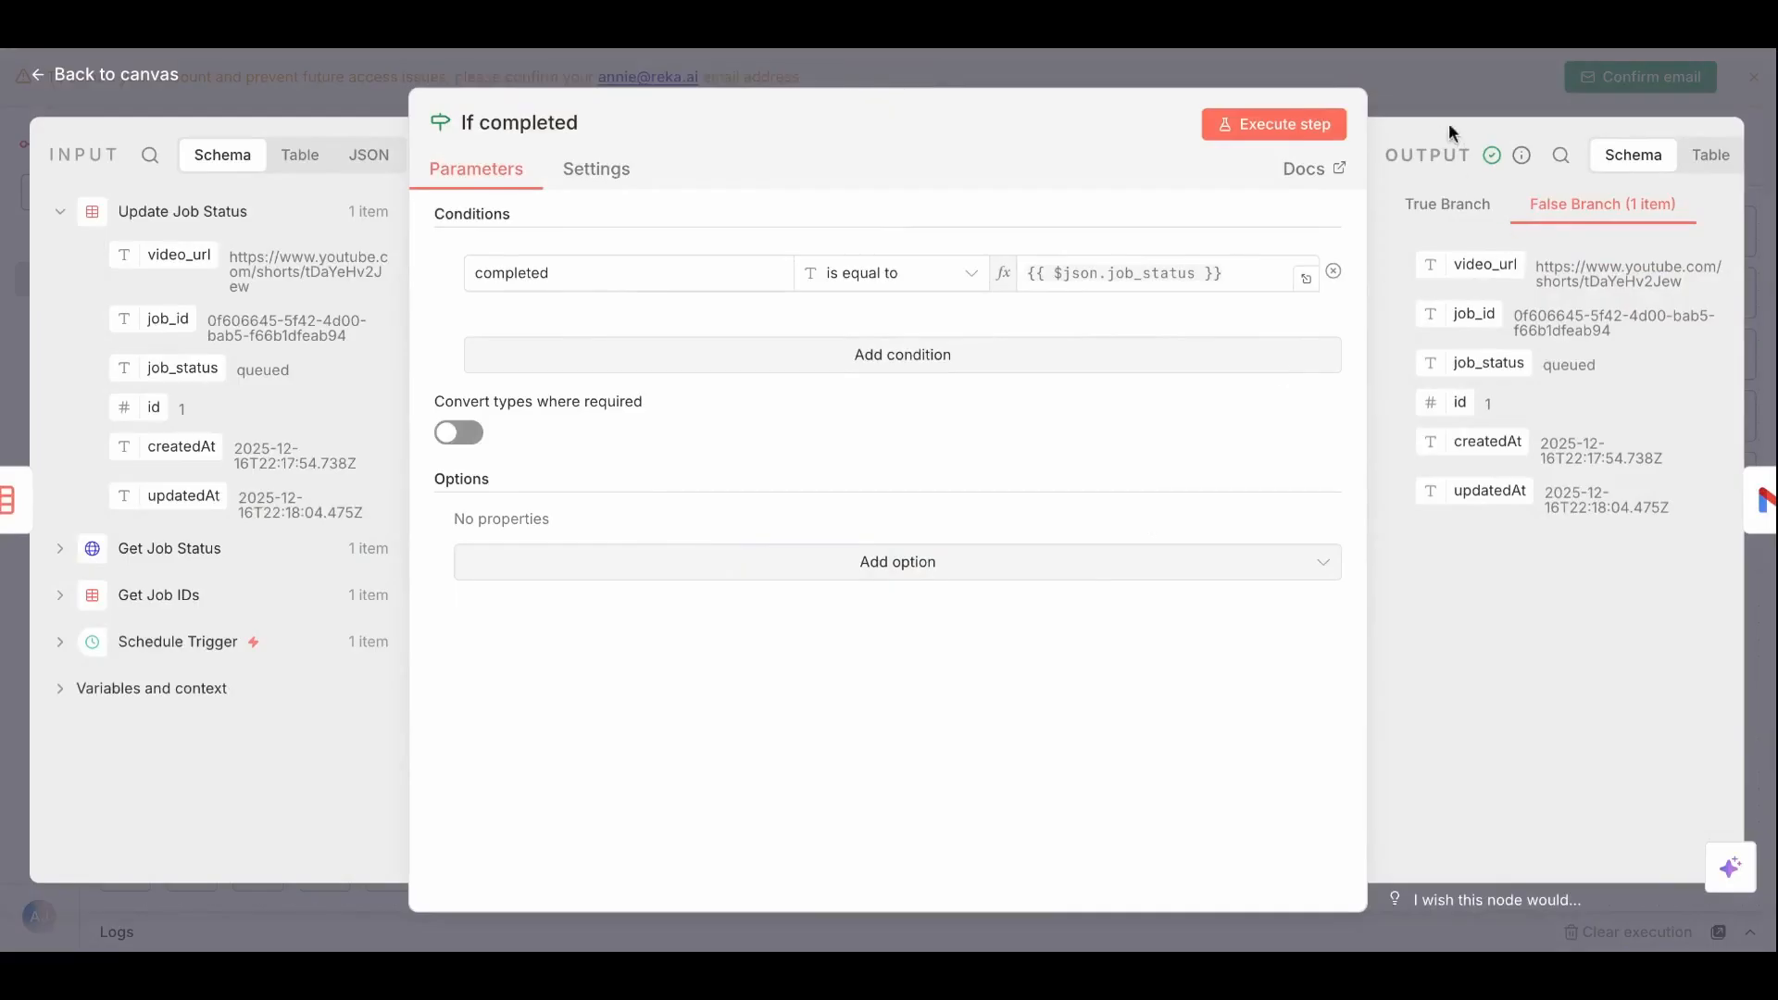
# Step: Close the If completed node editor
pyautogui.click(1484, 93)
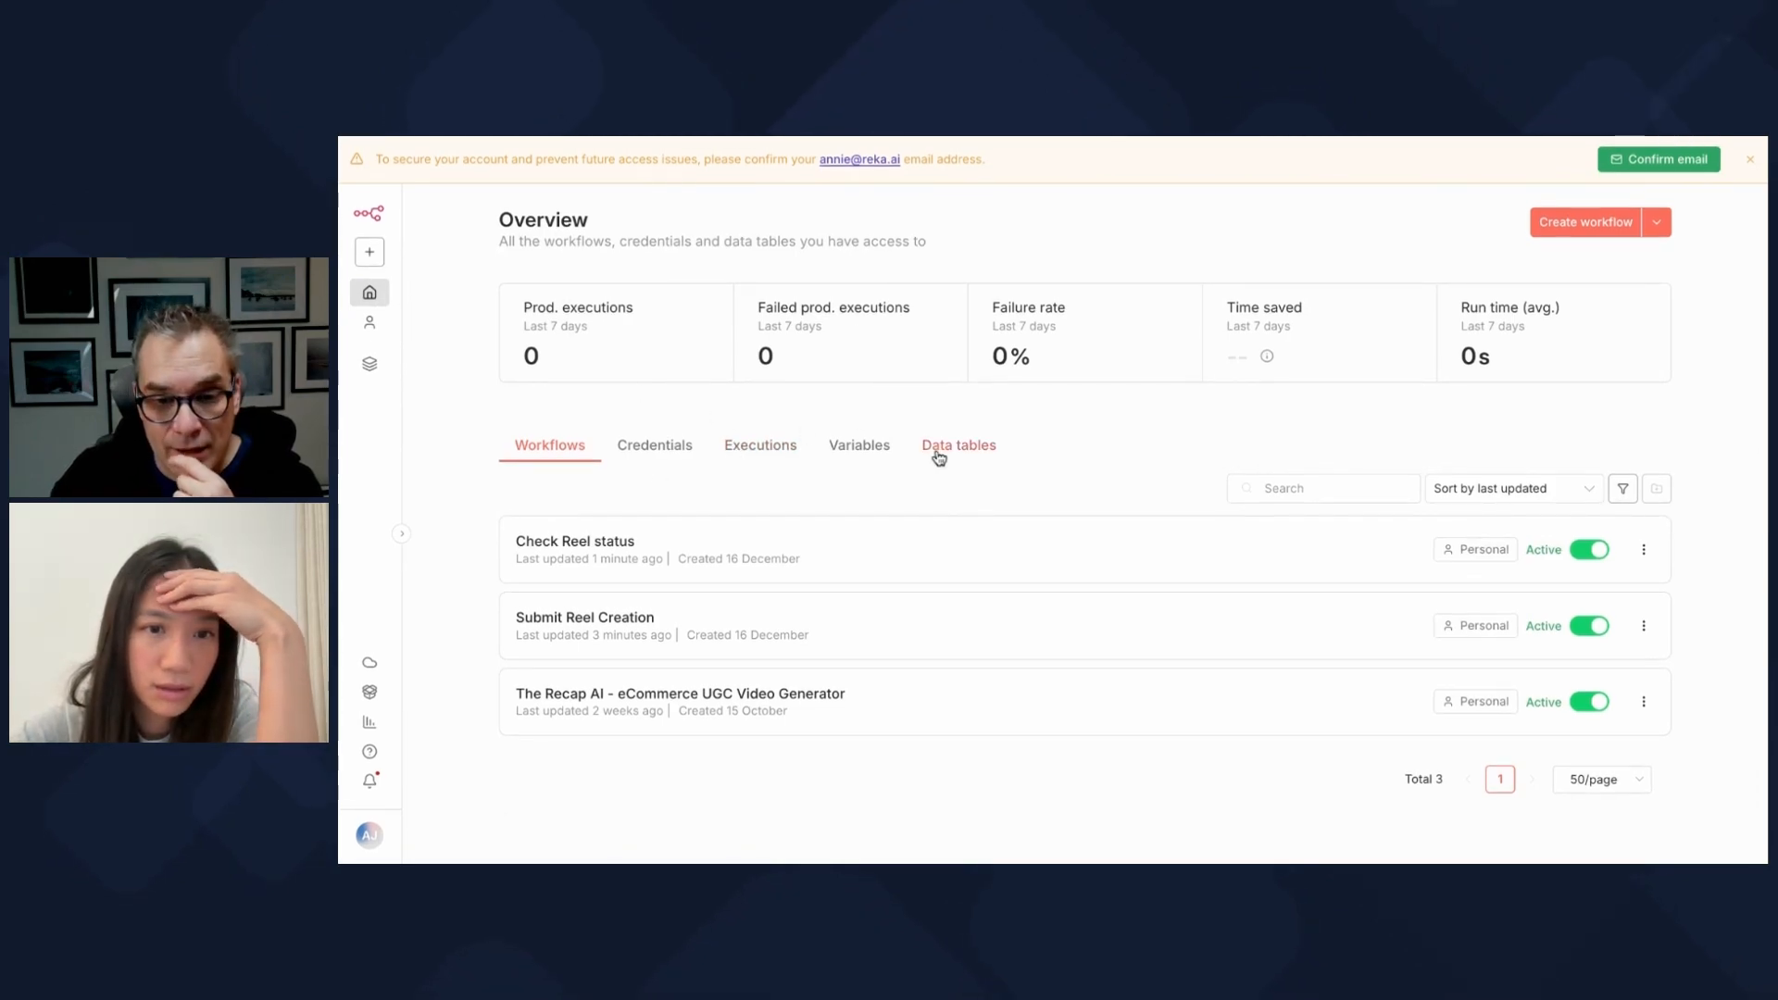
# Step: Confirm in the executions list that Check Reel status run 24 succeeded, then view the generated 16-second reel
pyautogui.click(774, 454)
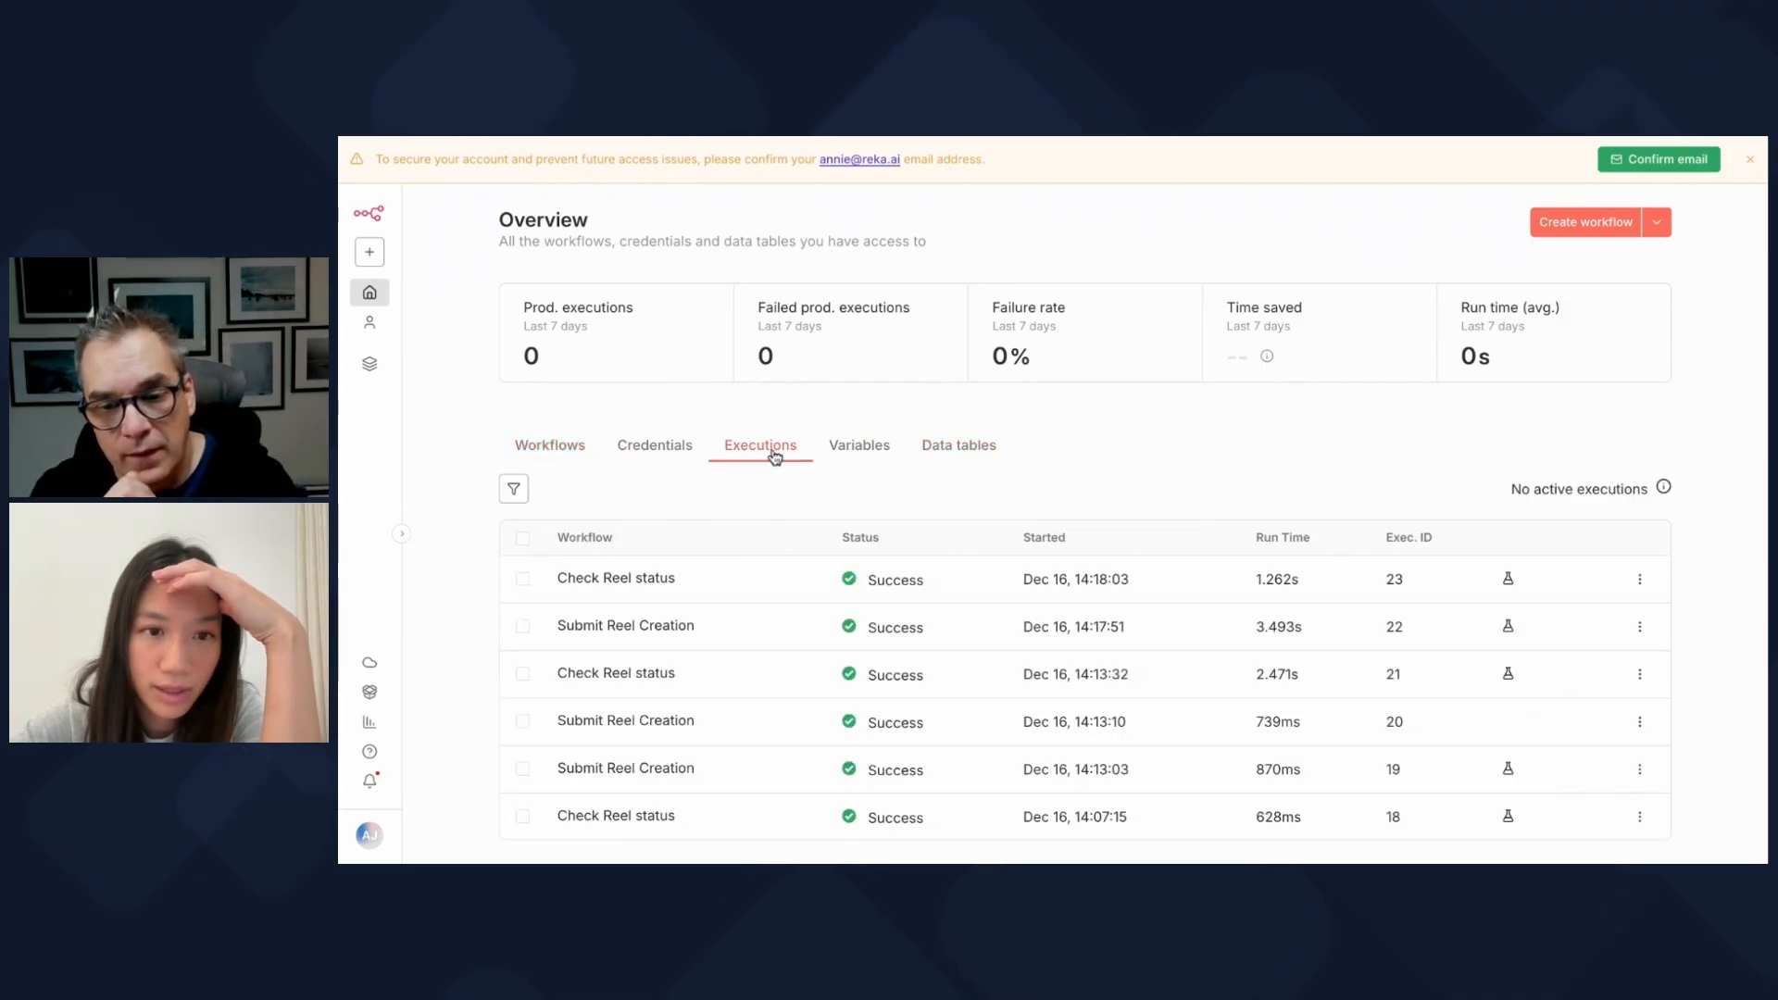
pyautogui.scroll(-5, 774, 606)
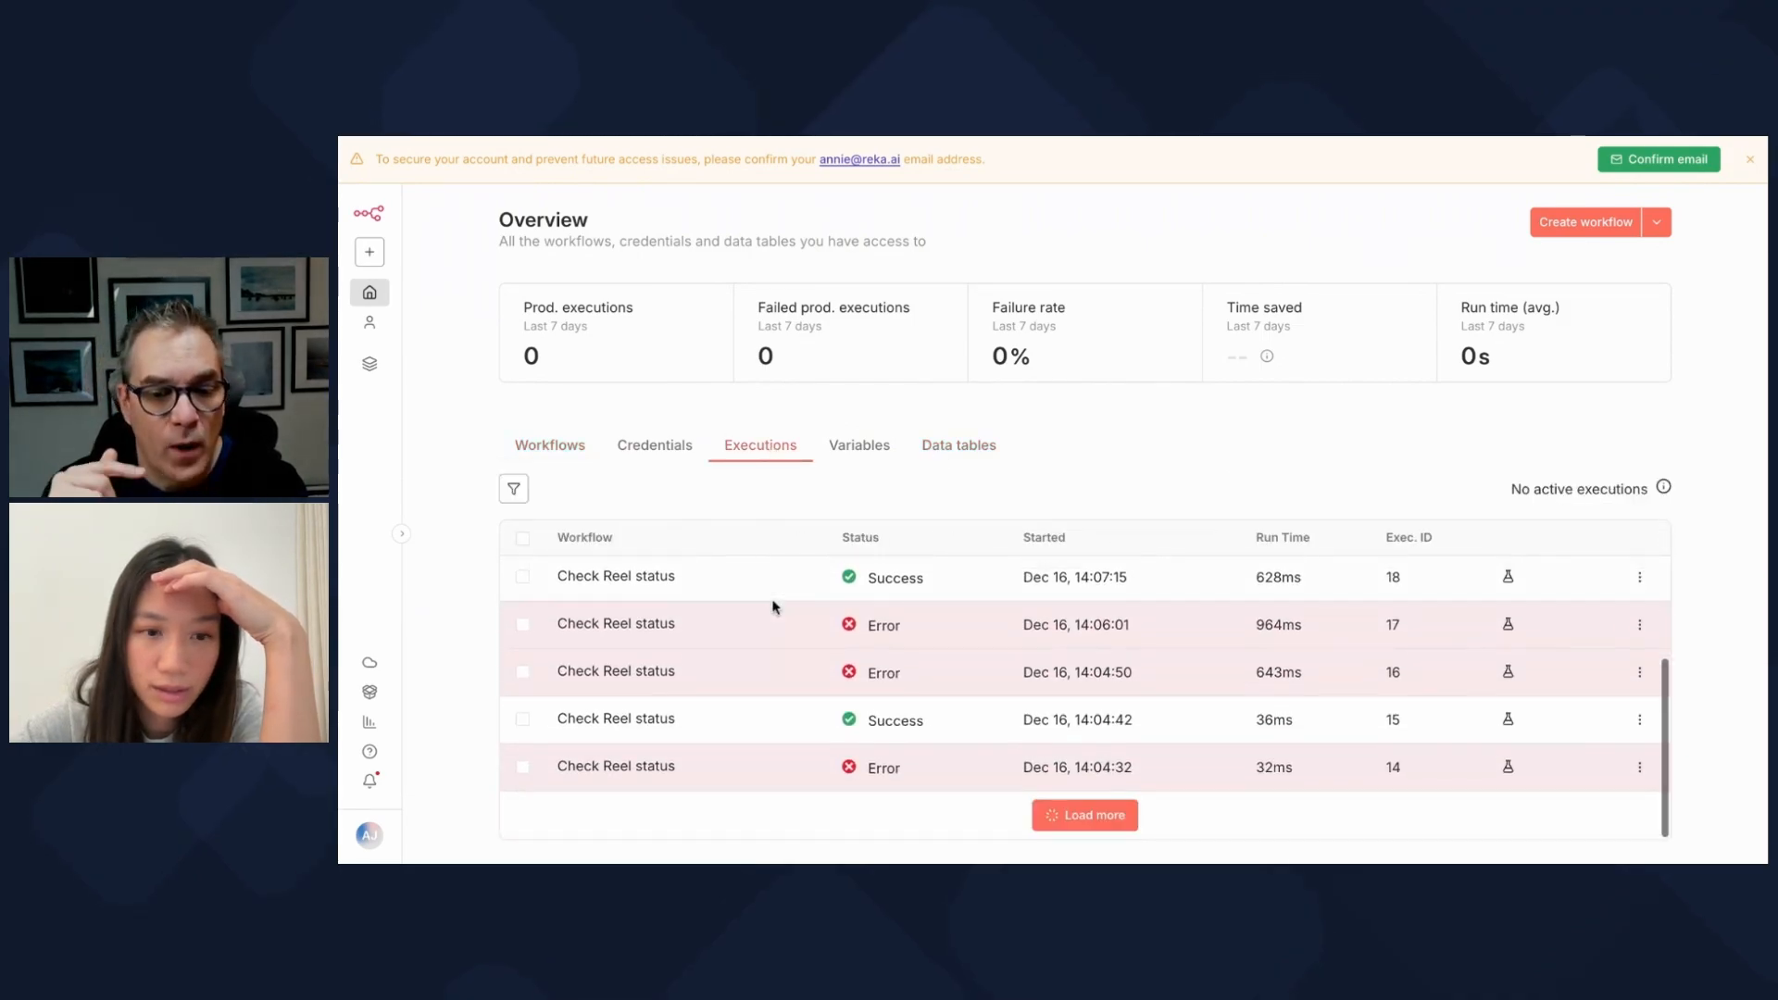
pyautogui.scroll(5, 774, 607)
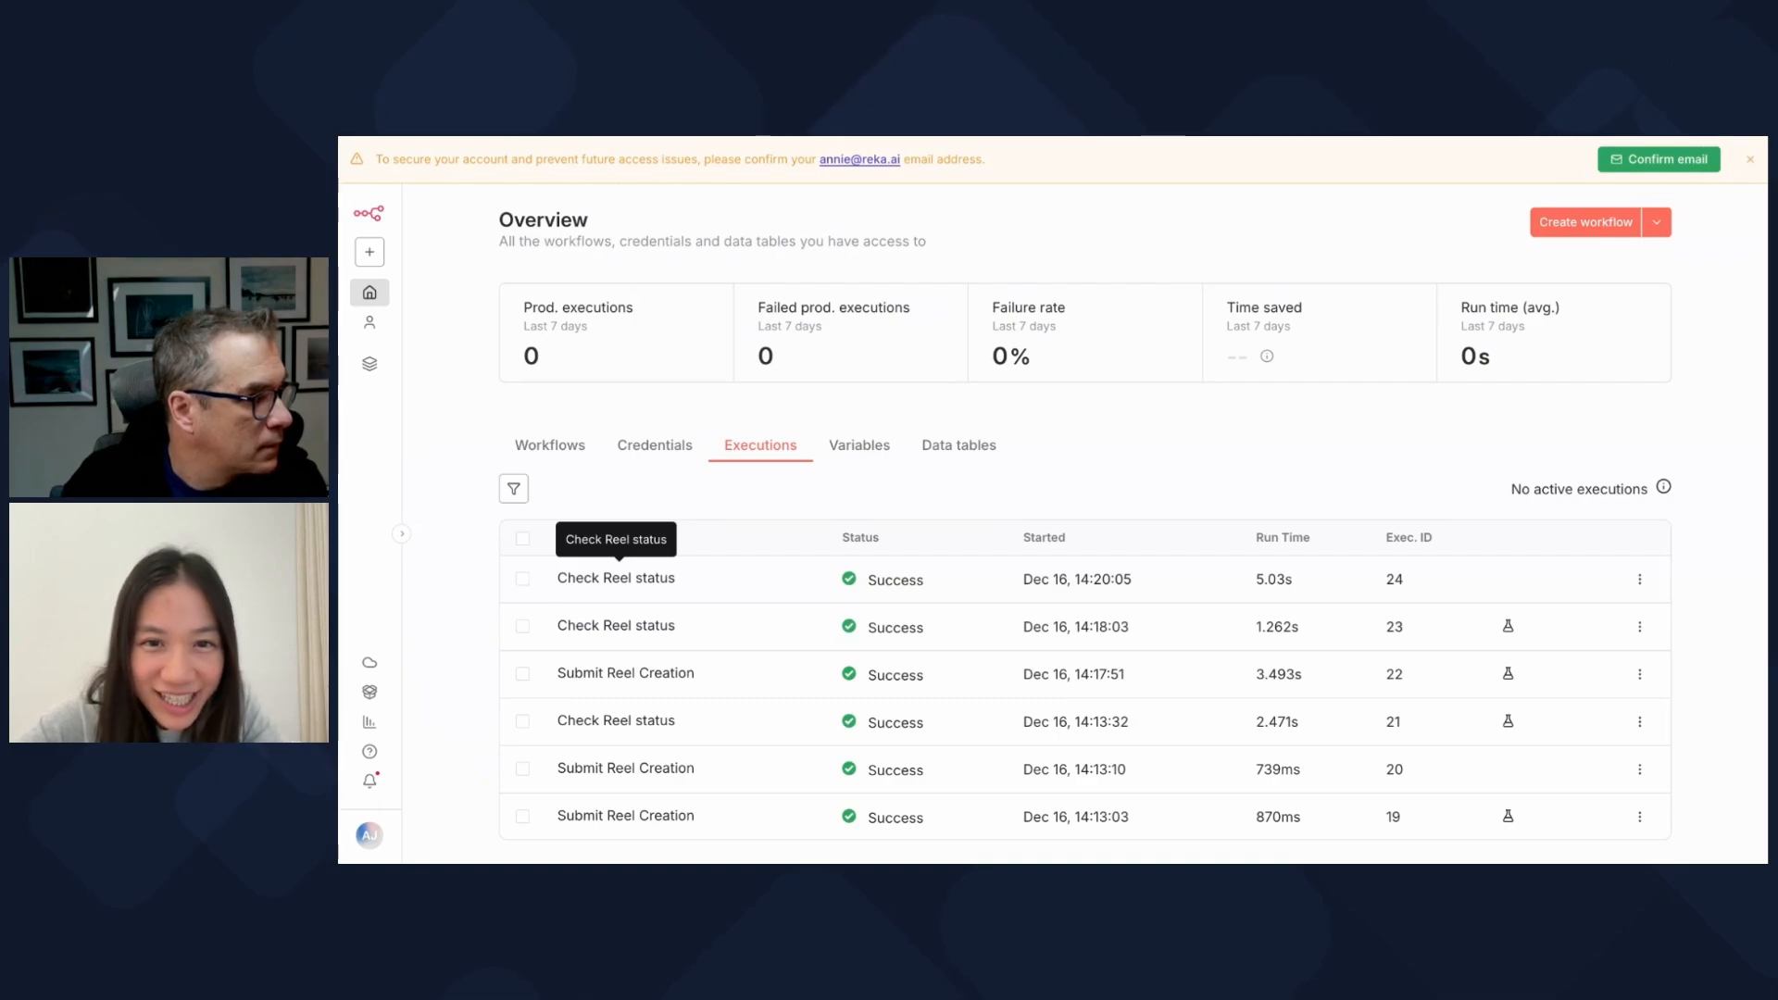
pyautogui.hotkey('ctrl', 'Tab')
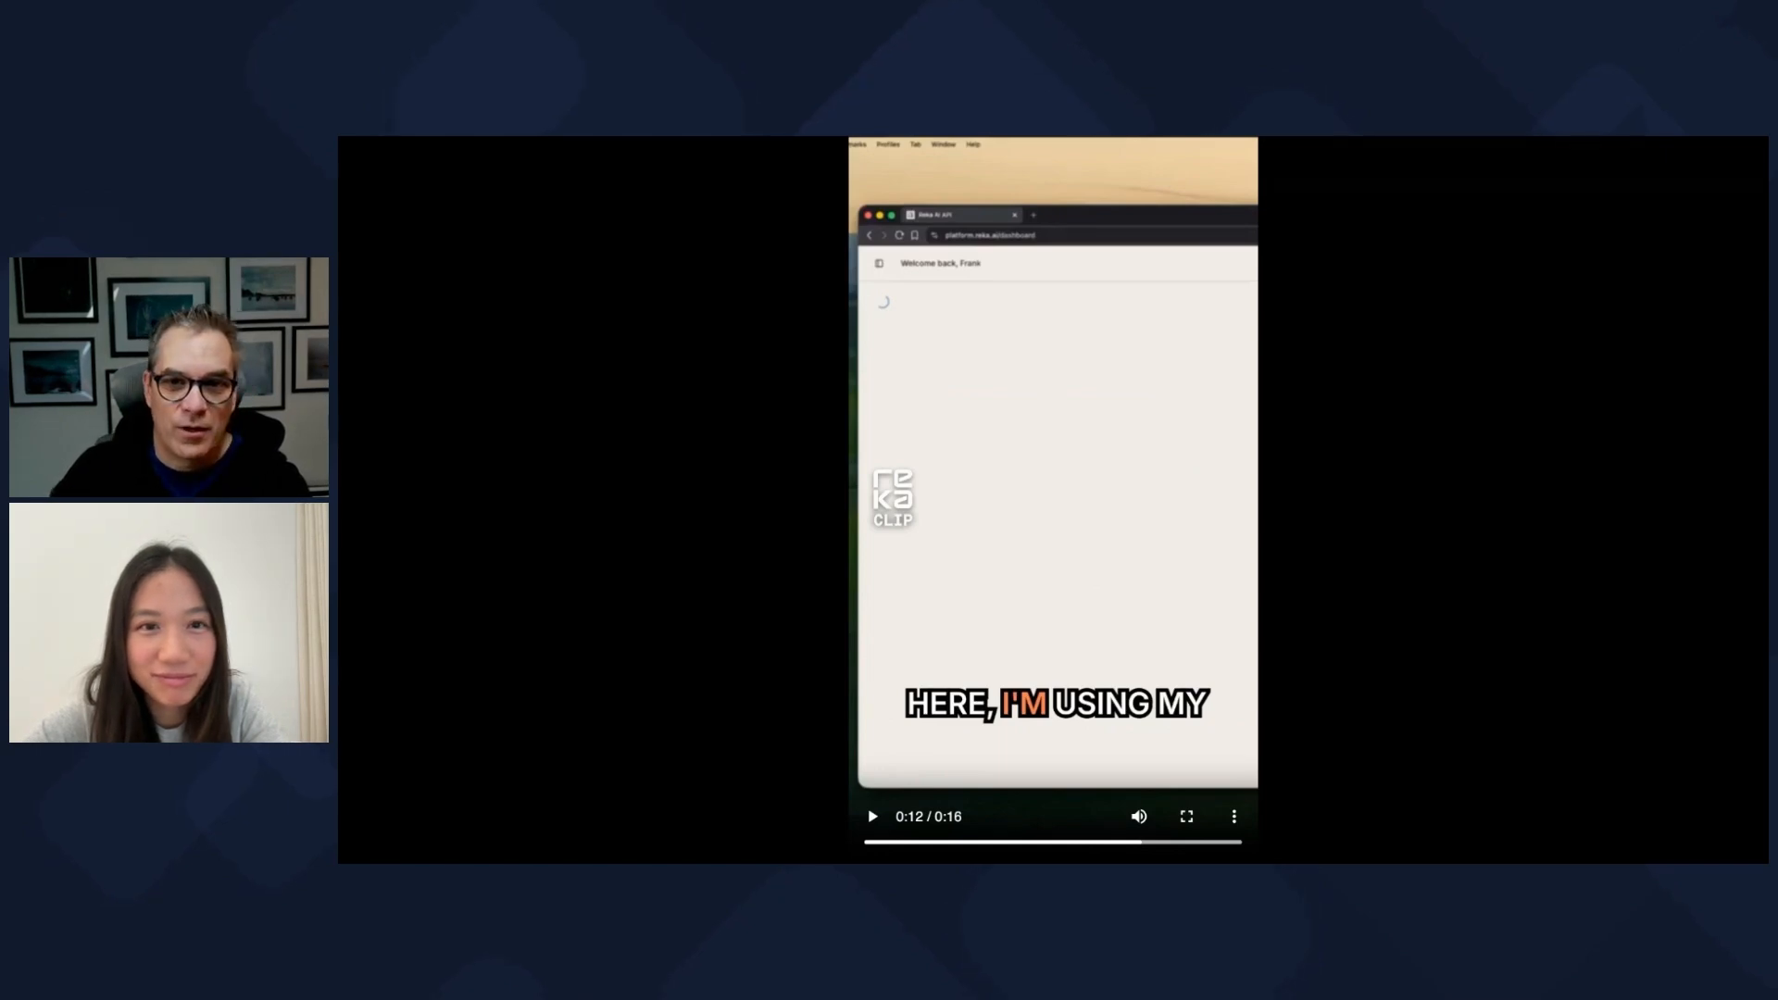
# Step: In Gmail, highlight the received email's subject and its 'download the video here' text
pyautogui.press('super+w')
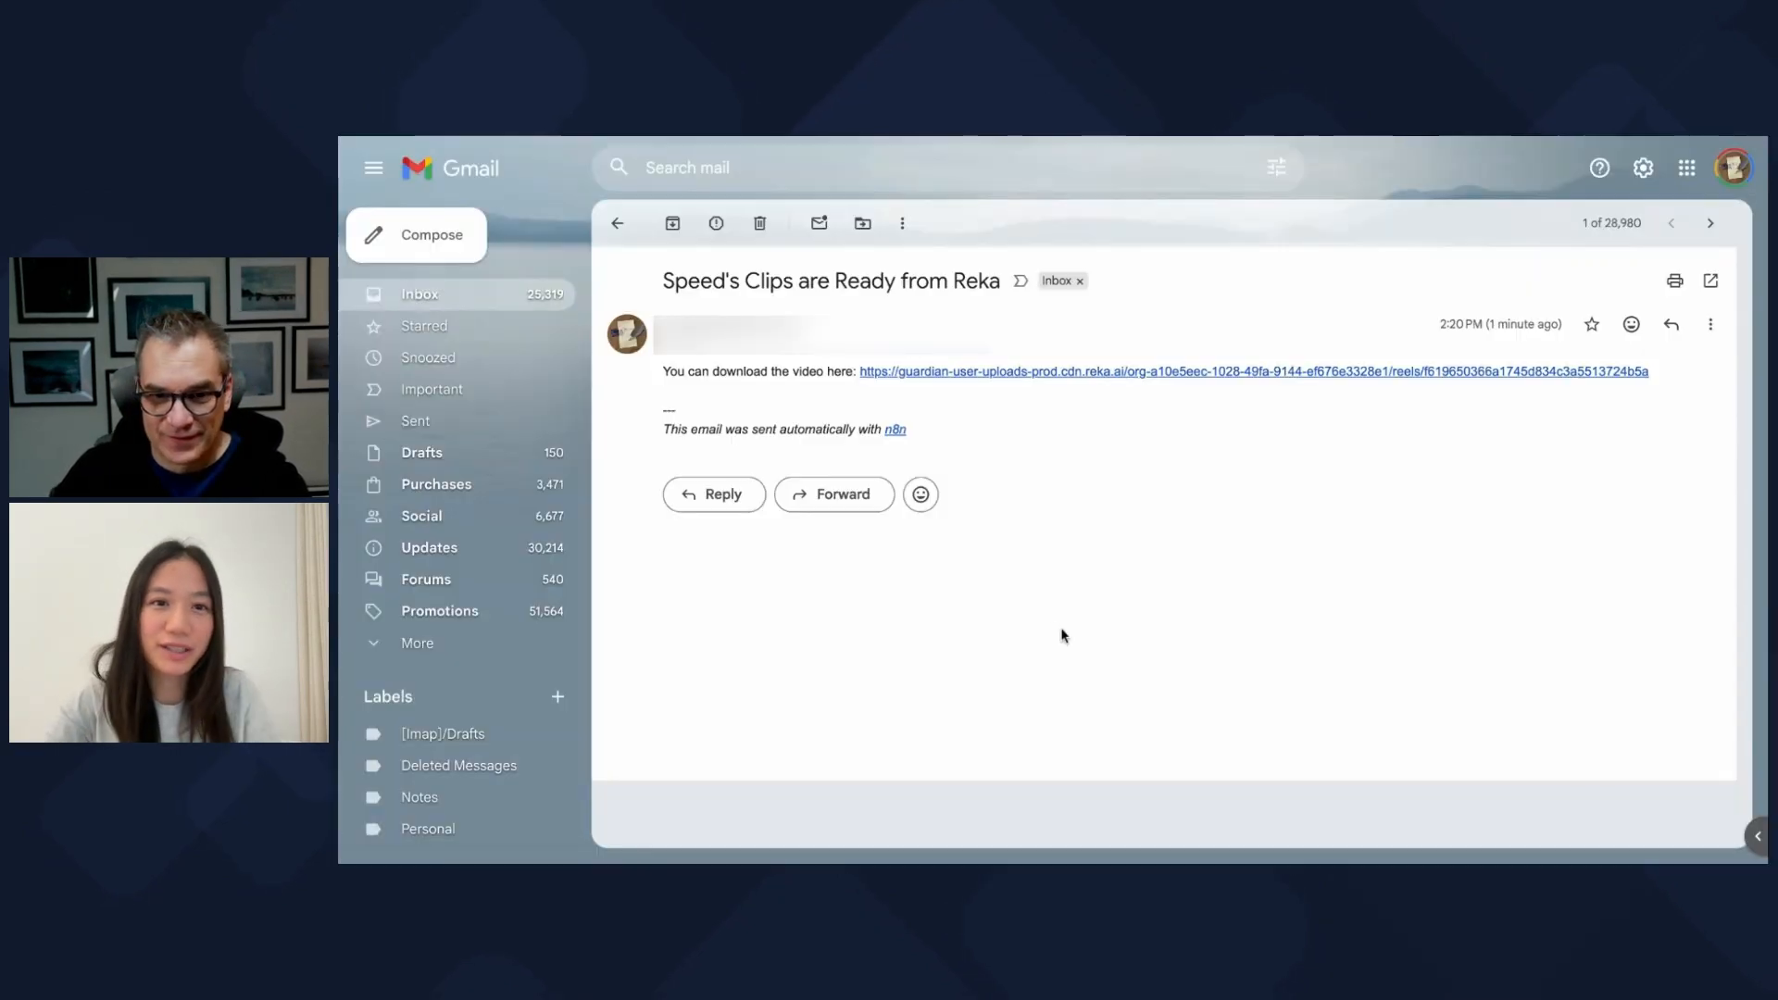
pyautogui.moveTo(660, 286); pyautogui.dragTo(981, 301)
pyautogui.moveTo(709, 373); pyautogui.dragTo(853, 377)
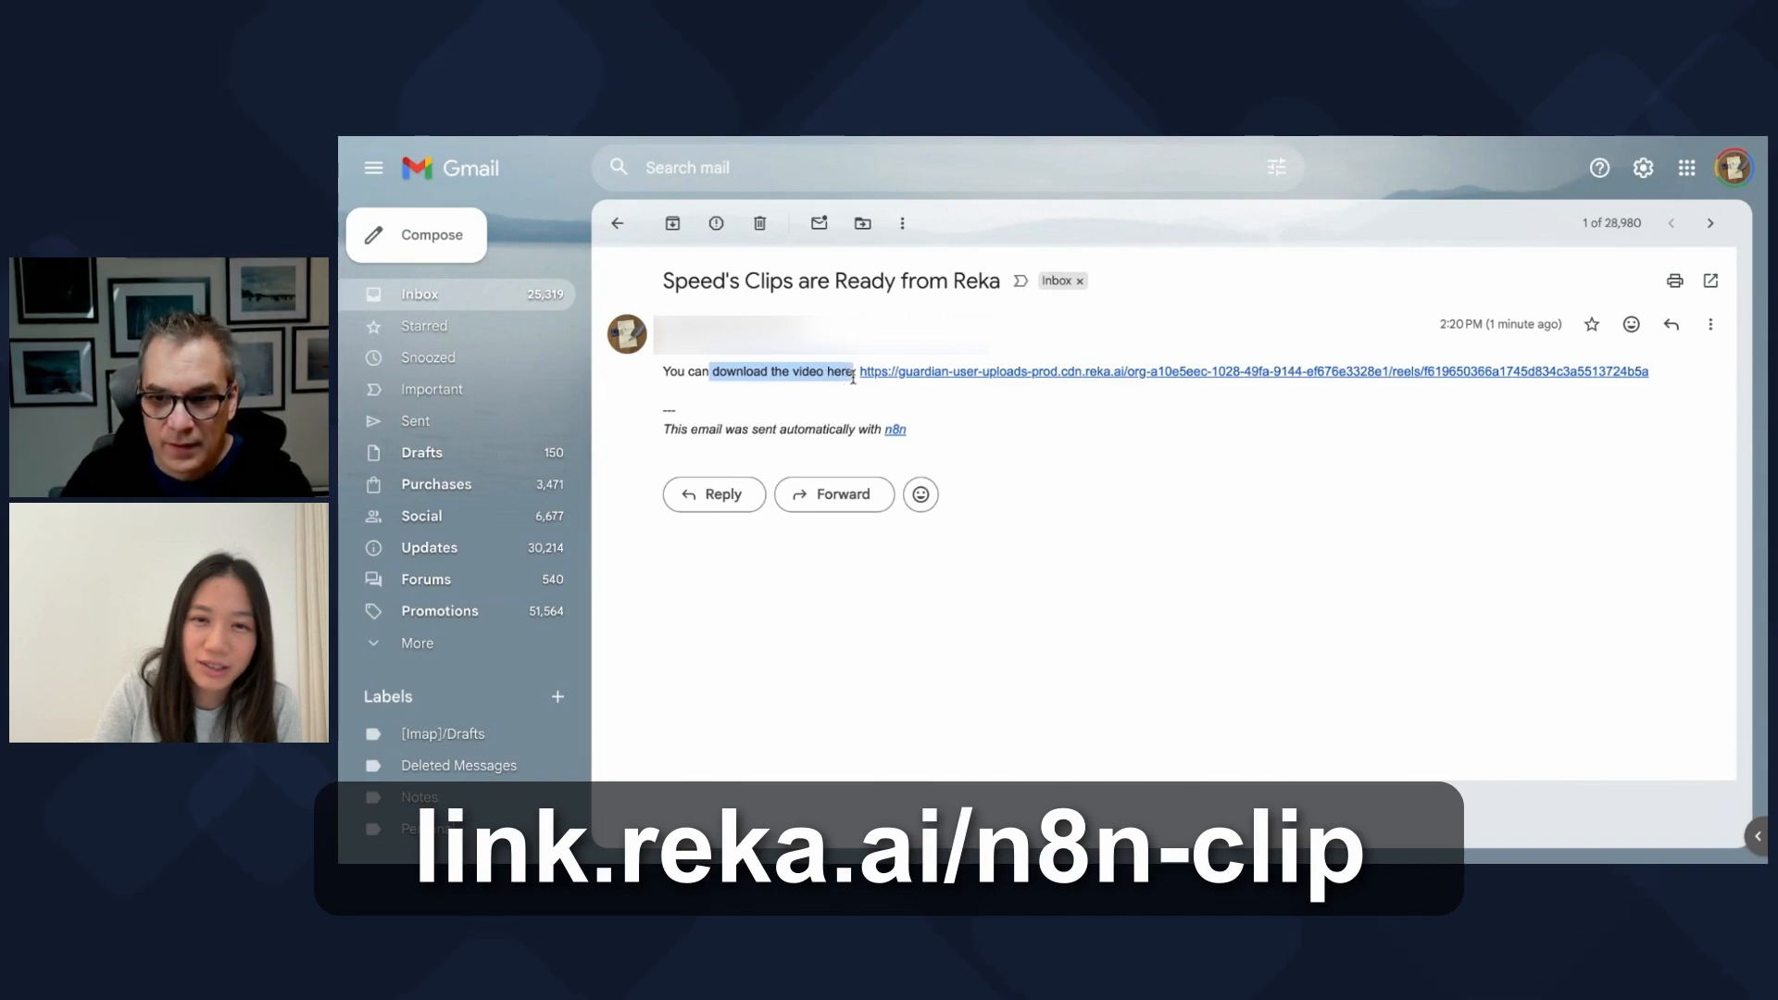